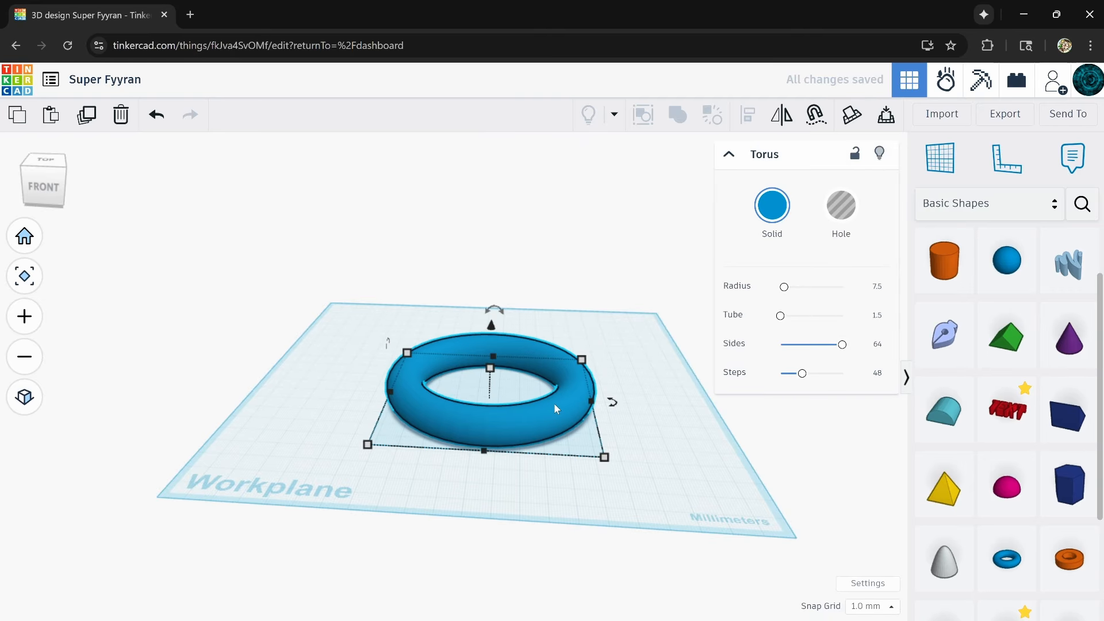
# - Place a hole box of about 123 × 128 mm around the torus footprint and flip its height below the workplane
pyautogui.scroll(4, 555, 415)
pyautogui.moveTo(543, 430); pyautogui.dragTo(530, 475, button='right')
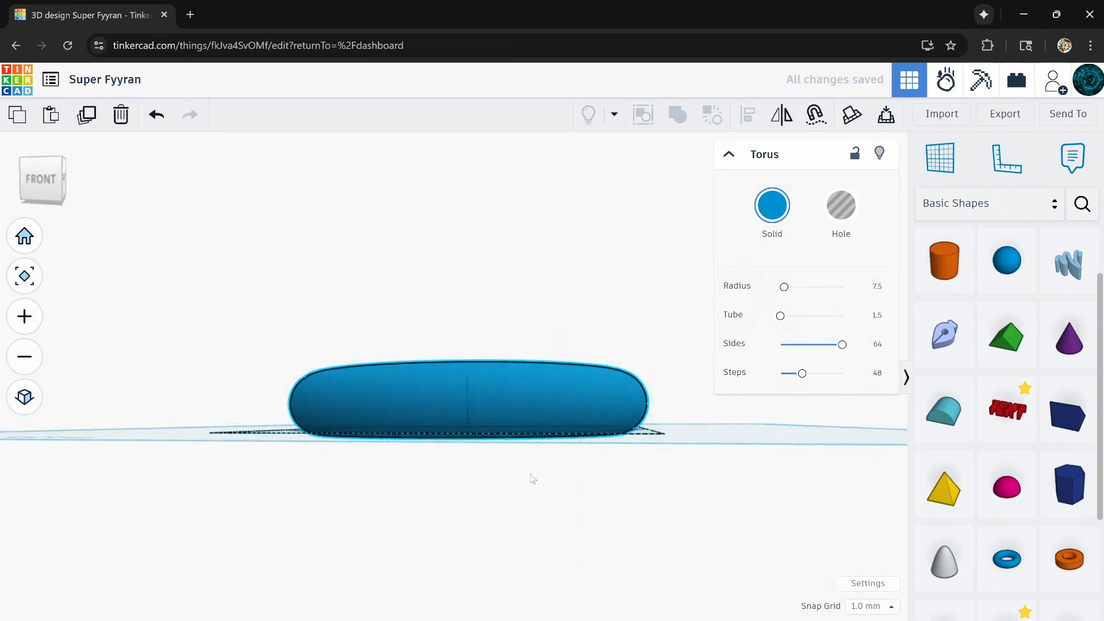
pyautogui.scroll(-5, 551, 471)
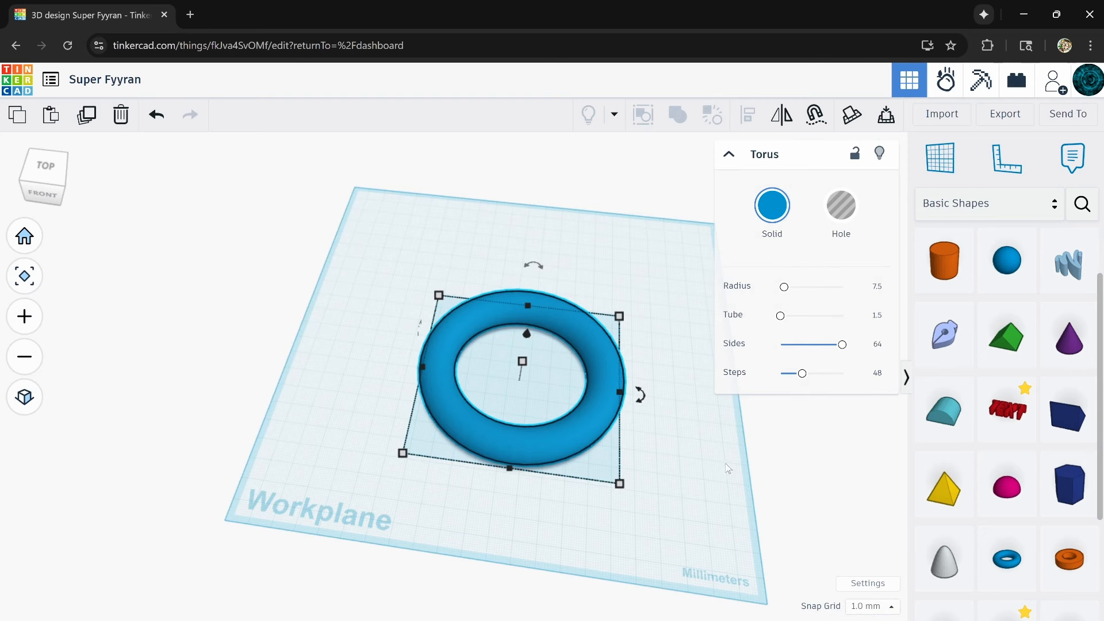
pyautogui.moveTo(728, 469); pyautogui.dragTo(600, 483, button='middle')
pyautogui.scroll(3, 1003, 403)
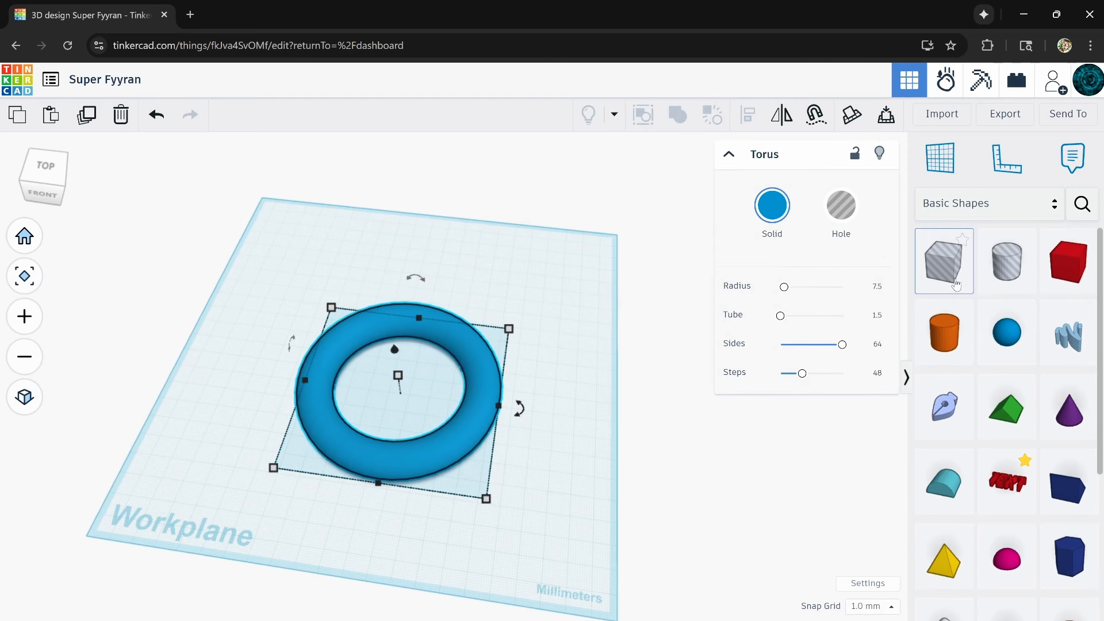
pyautogui.moveTo(954, 281); pyautogui.dragTo(507, 535)
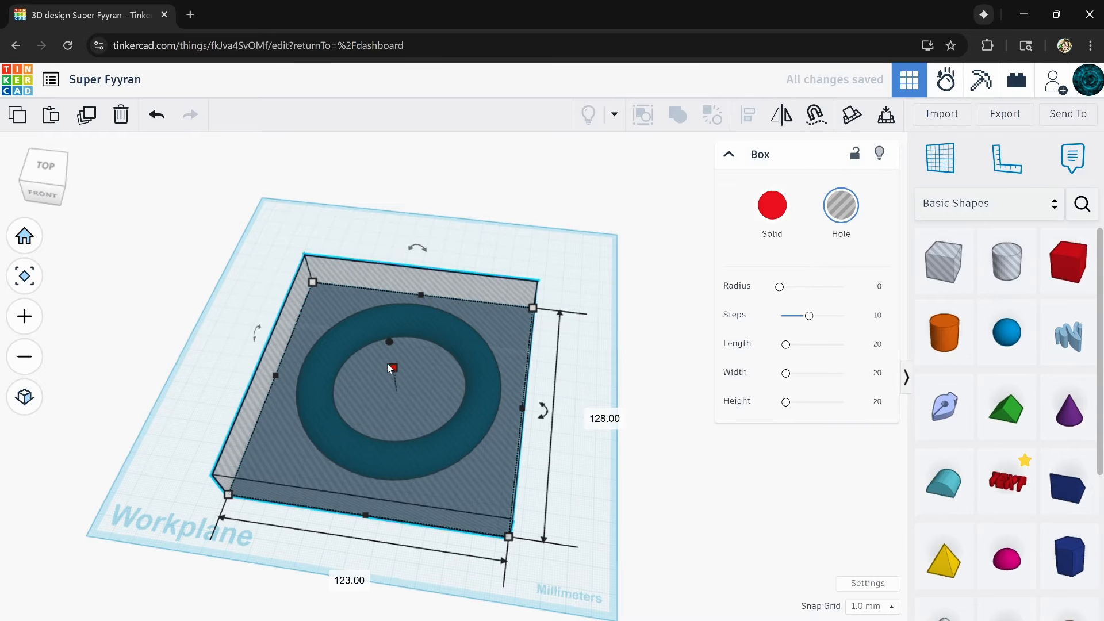
pyautogui.moveTo(388, 366); pyautogui.dragTo(397, 391)
# - Select the torus and the hole box together and group them as a union to cut the torus's underside flat
pyautogui.moveTo(471, 489); pyautogui.dragTo(473, 491)
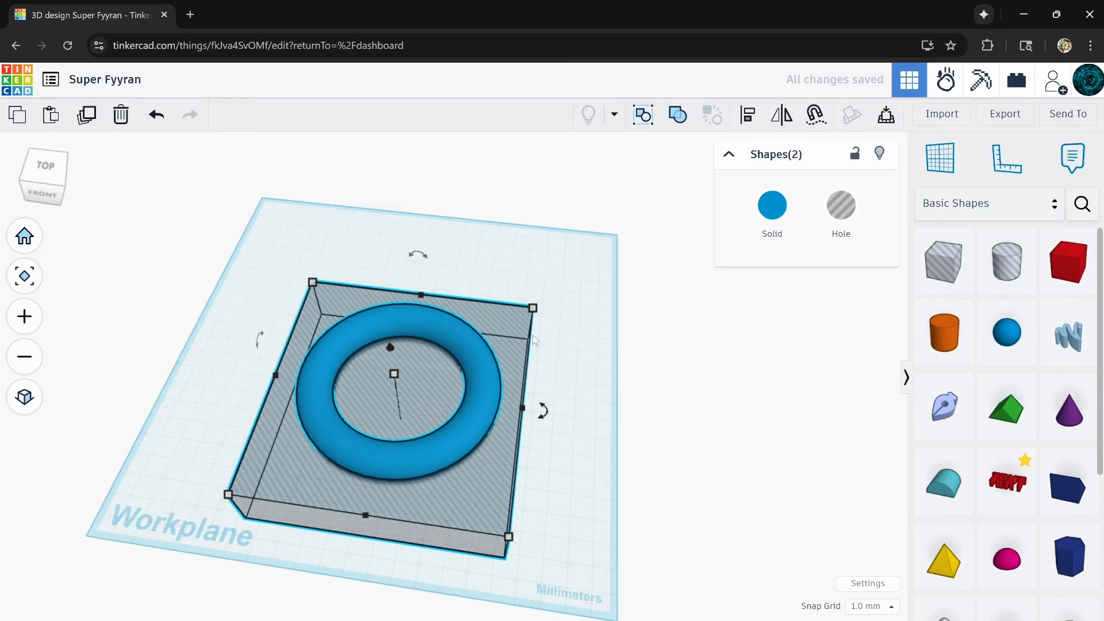
pyautogui.moveTo(559, 395); pyautogui.dragTo(478, 386, button='right')
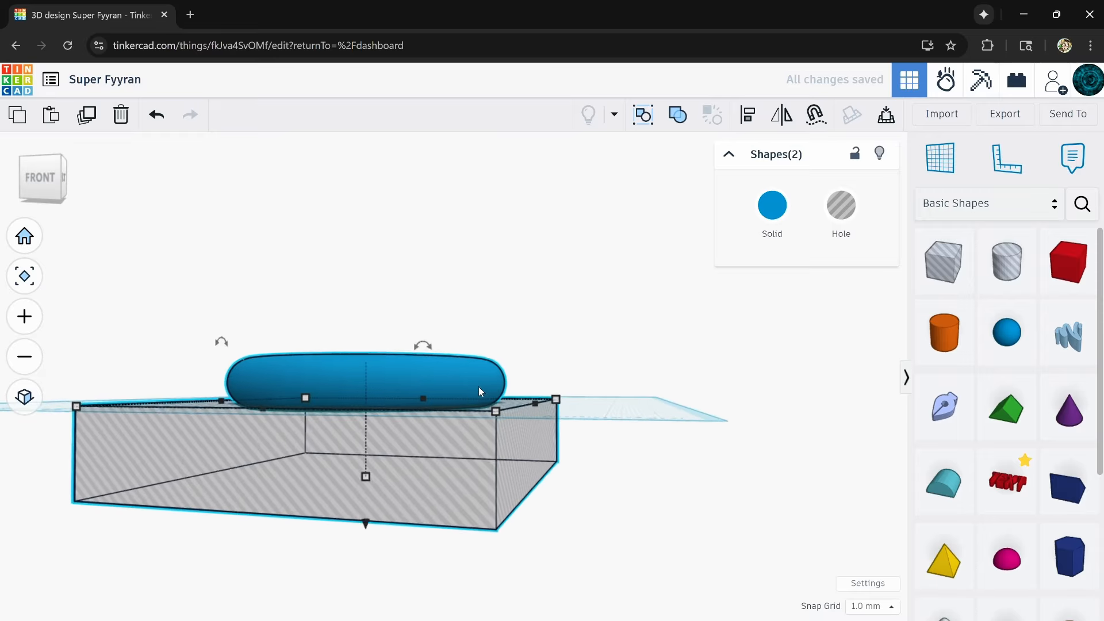
pyautogui.scroll(3, 478, 387)
pyautogui.click(676, 116)
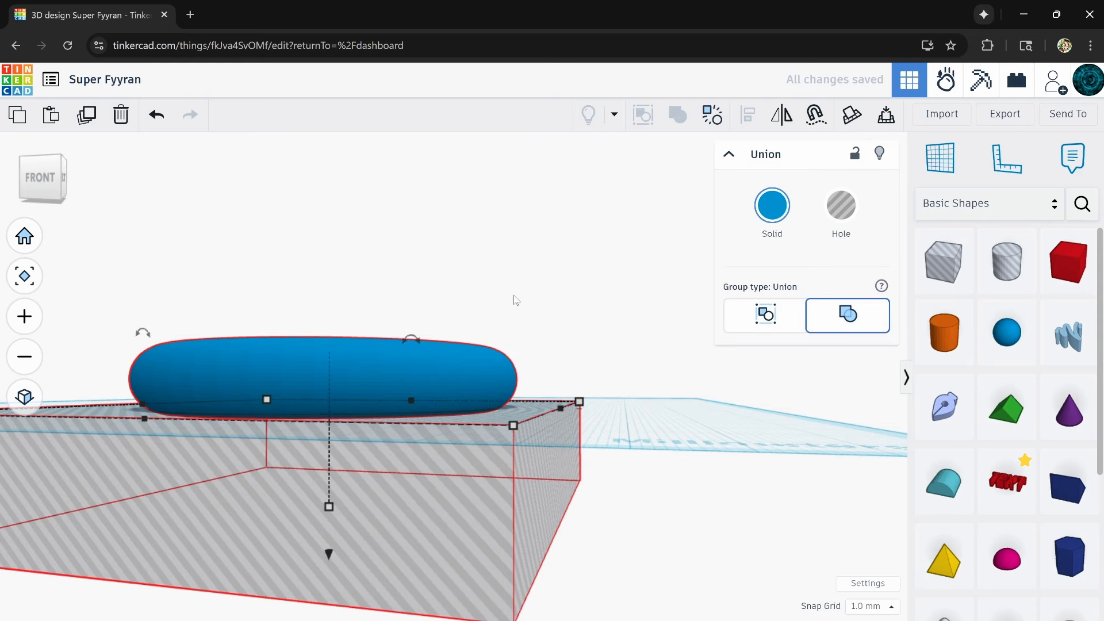
# - Add a second, small torus inside the large ring and rotate it to stand upright
pyautogui.scroll(5, 384, 425)
pyautogui.moveTo(414, 405); pyautogui.dragTo(761, 456, button='right')
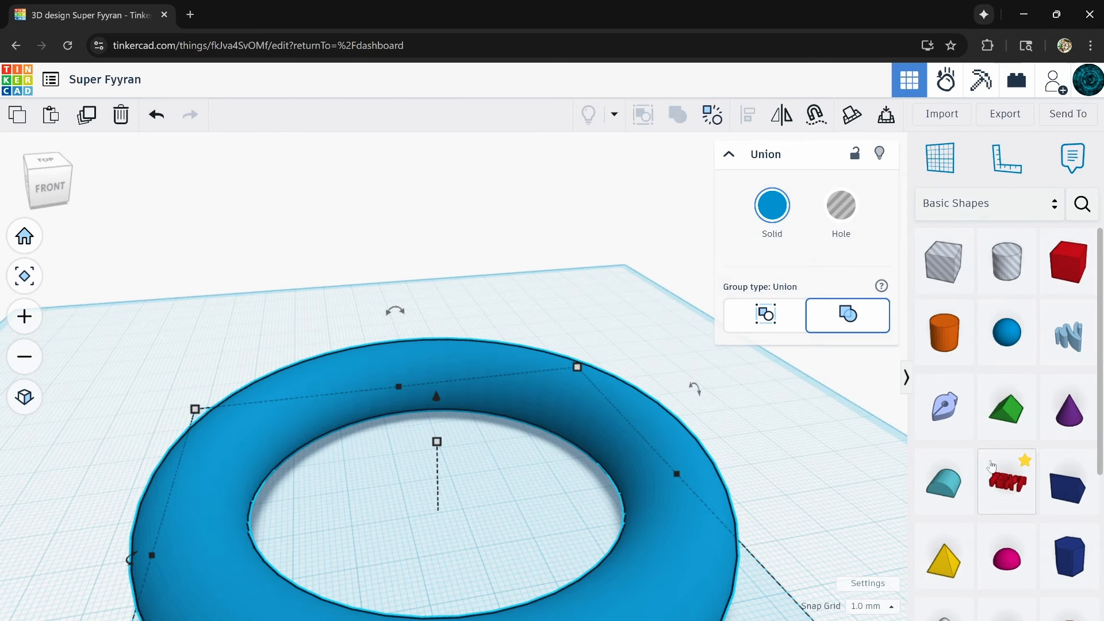
pyautogui.scroll(-5, 991, 465)
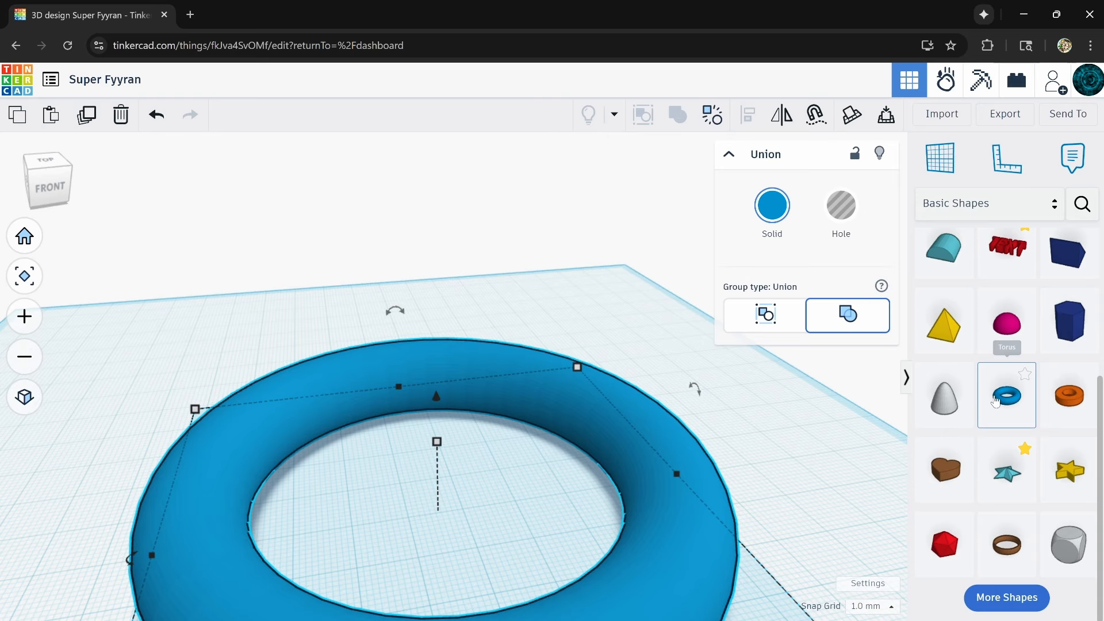
pyautogui.moveTo(1005, 409); pyautogui.dragTo(415, 477)
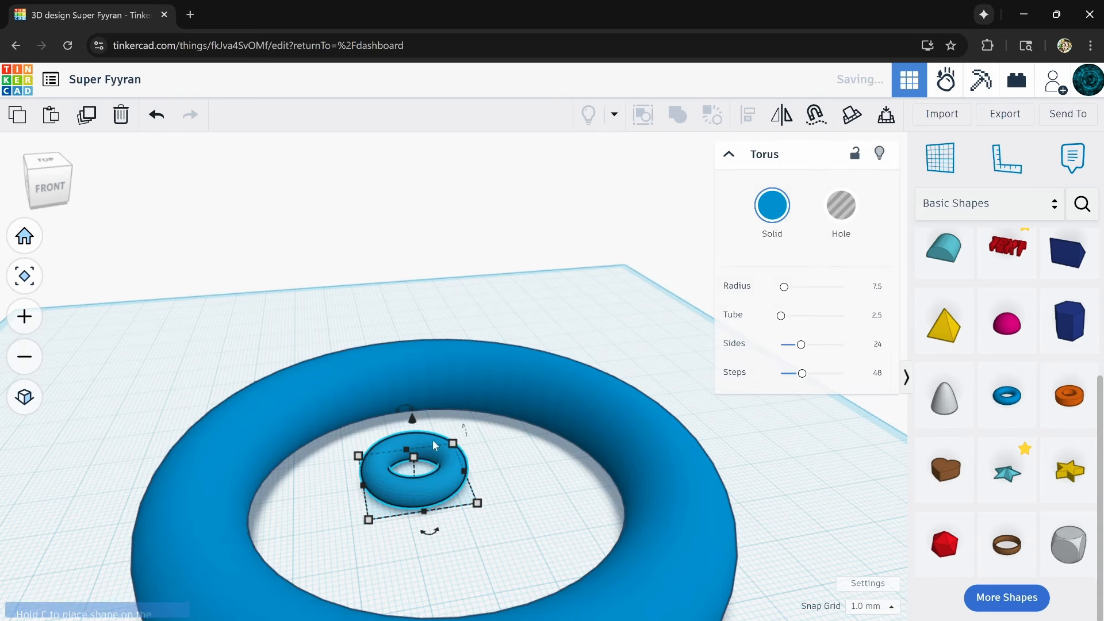
pyautogui.moveTo(406, 407); pyautogui.dragTo(463, 435)
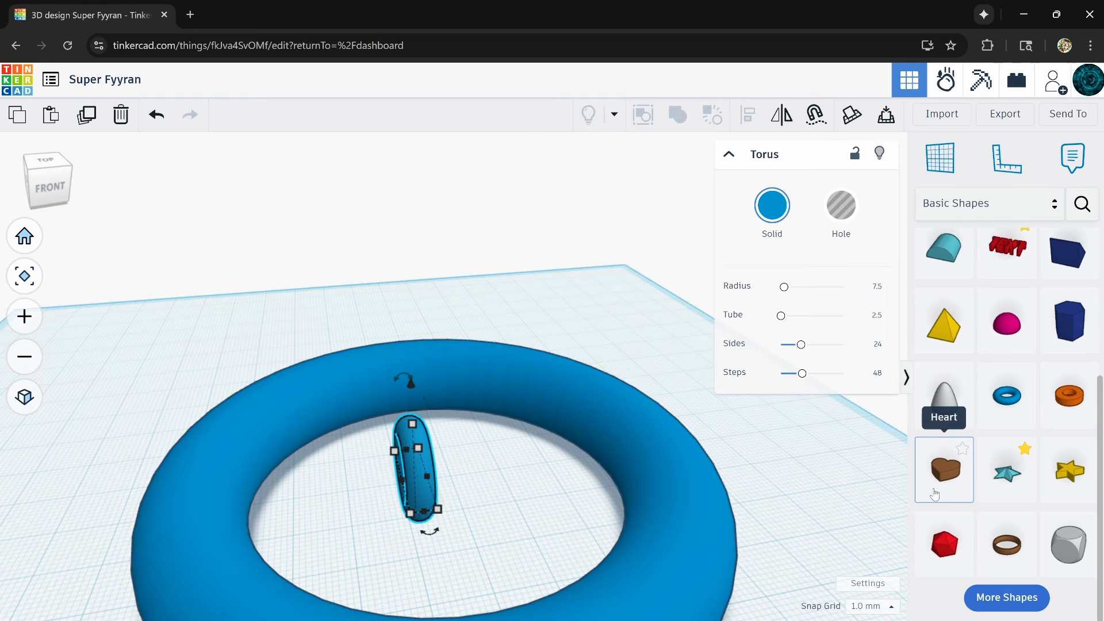
# - Add a round roof, stretch and position it across the rear section of the large ring, and make it a hole
pyautogui.scroll(-2, 836, 553)
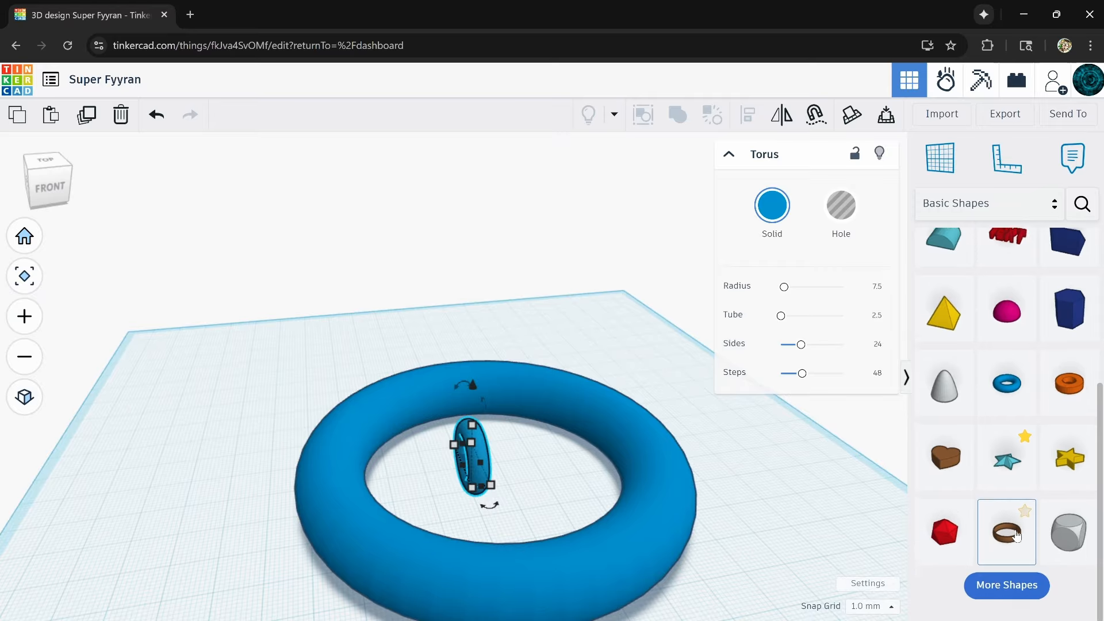
pyautogui.scroll(4, 1011, 536)
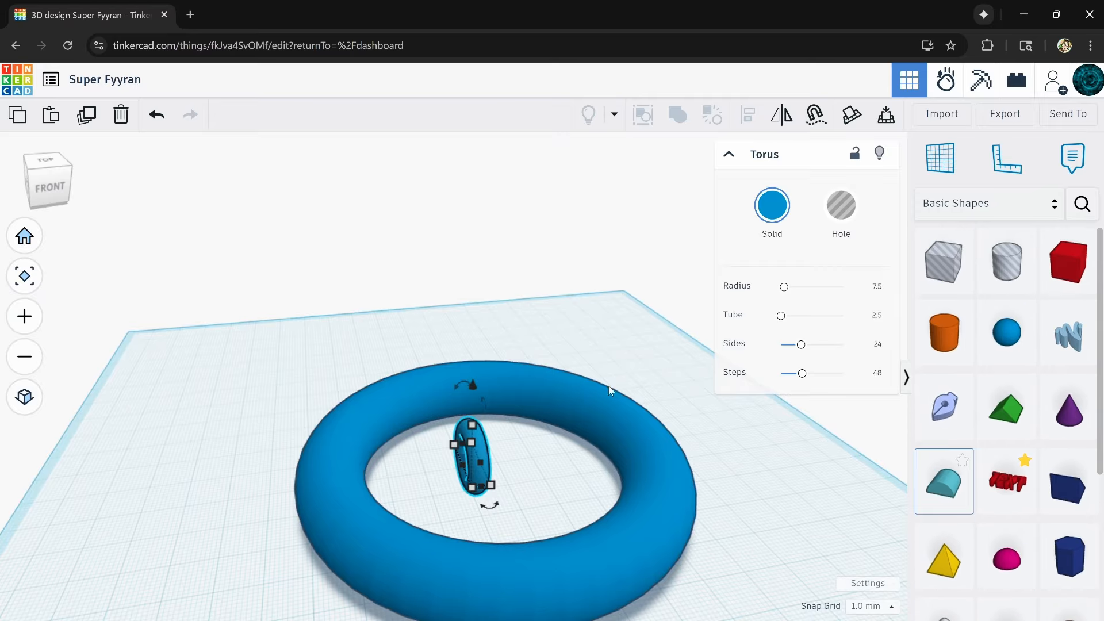
pyautogui.moveTo(609, 390); pyautogui.dragTo(414, 339)
pyautogui.click(427, 348)
pyautogui.moveTo(387, 385); pyautogui.dragTo(345, 393, button='right')
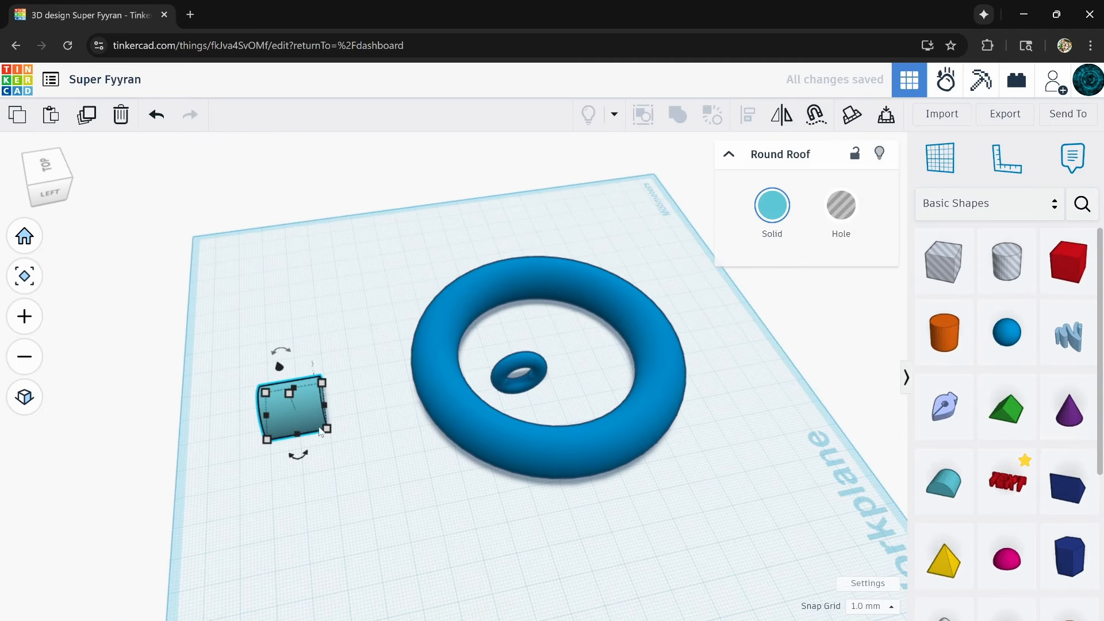
pyautogui.moveTo(327, 429)
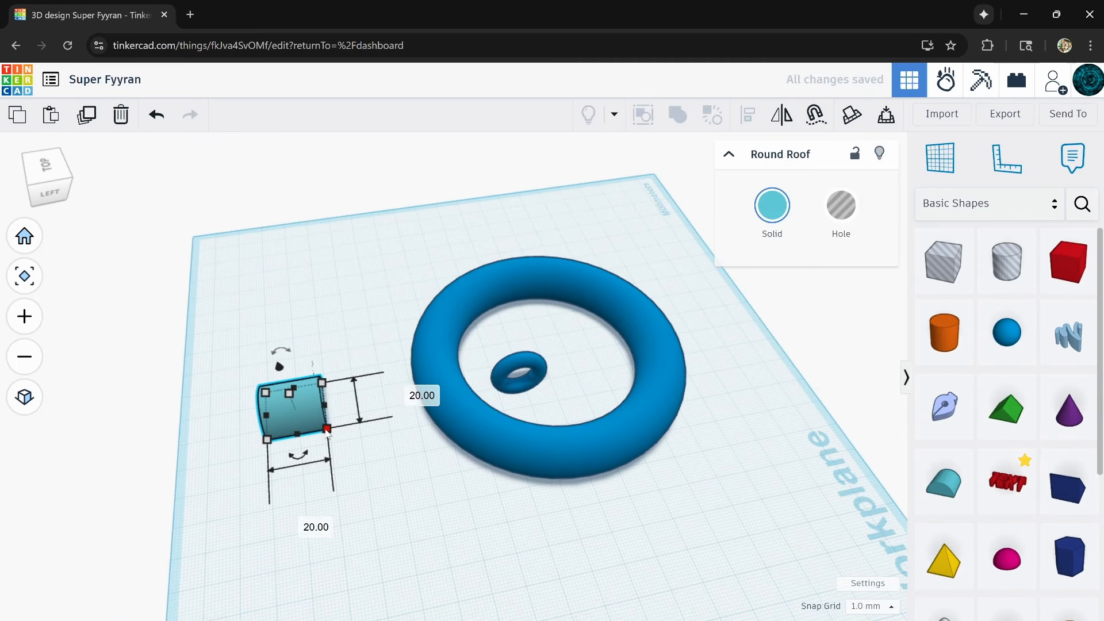
pyautogui.moveTo(318, 423); pyautogui.dragTo(483, 390)
pyautogui.click(835, 219)
# - Set the round roof hole's height to about 9 mm and nudge it sideways along the ring
pyautogui.moveTo(482, 395); pyautogui.dragTo(104, 375, button='right')
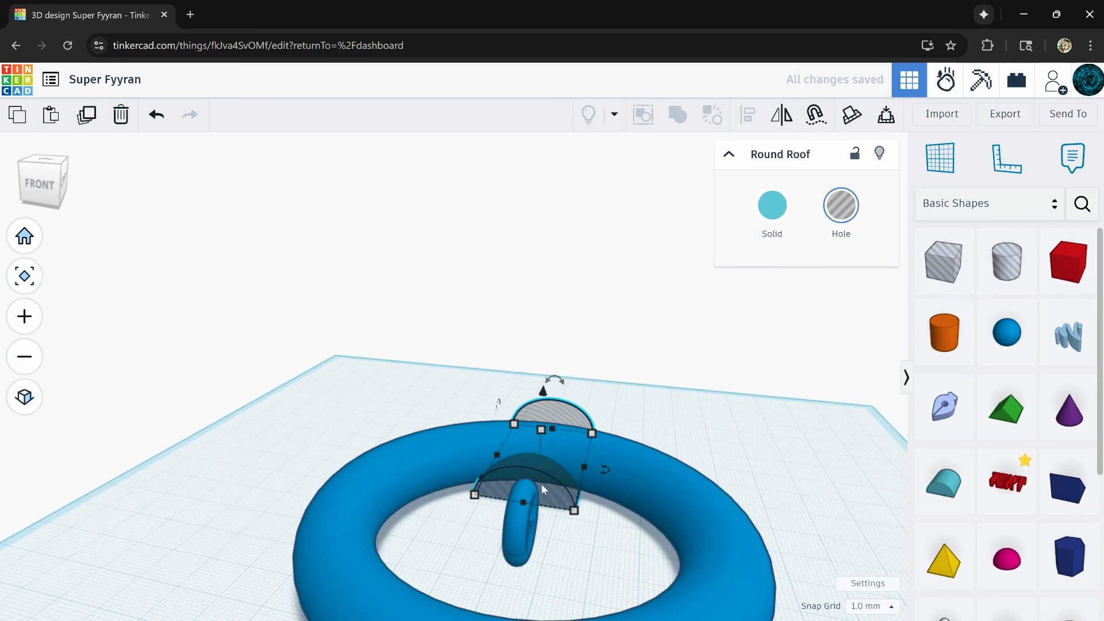
pyautogui.moveTo(540, 484); pyautogui.dragTo(549, 437, button='right')
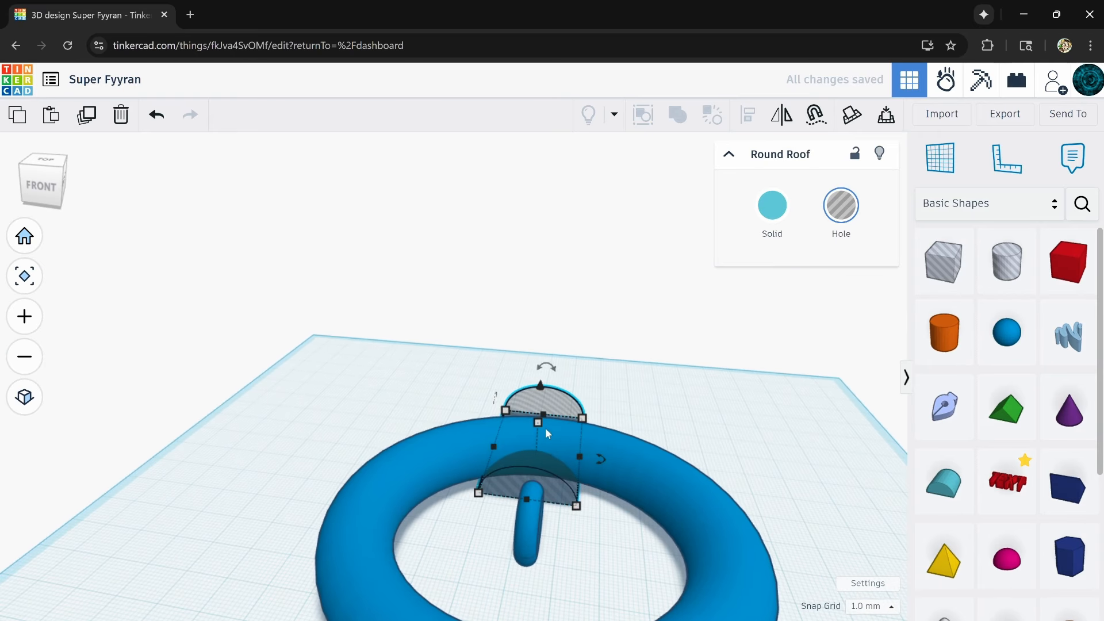
pyautogui.moveTo(543, 427); pyautogui.dragTo(545, 450)
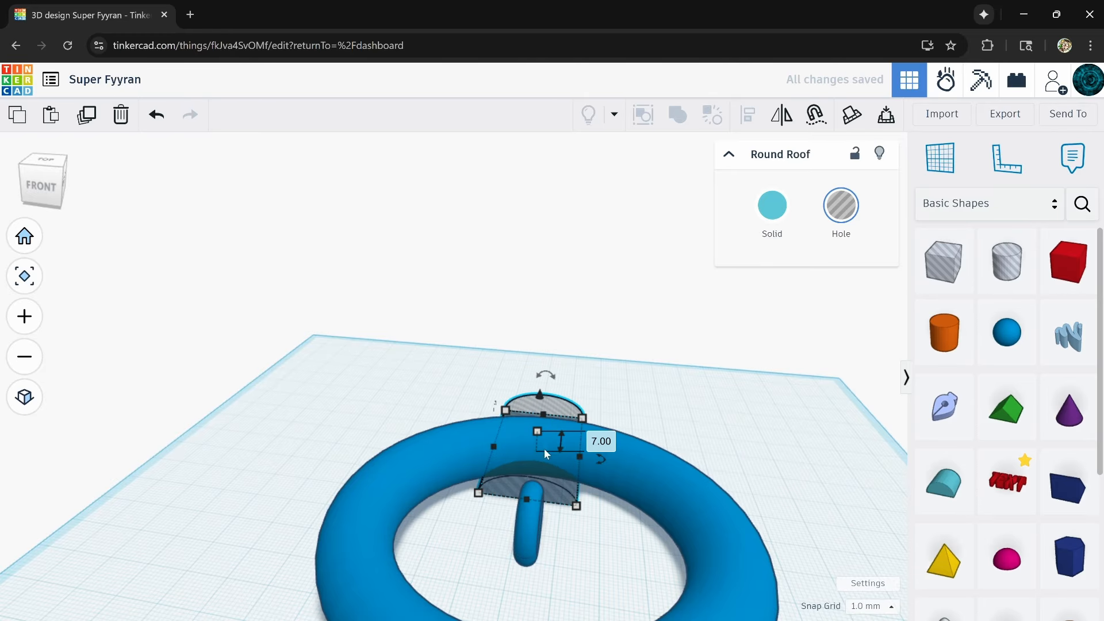
pyautogui.press('Right')
pyautogui.press('Right')
pyautogui.press('Right')
pyautogui.press('Right')
pyautogui.press('Right')
pyautogui.press('Right')
pyautogui.press('Right')
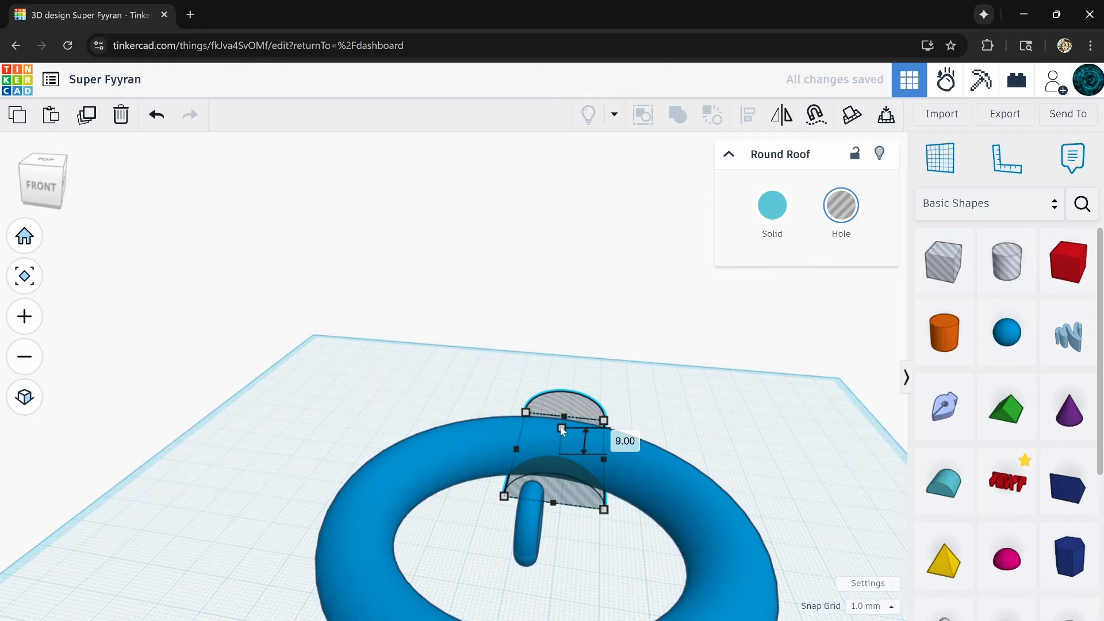
# - Narrow the round roof hole by pulling in one of its long sides
pyautogui.keyDown('shift'); pyautogui.click(675, 516); pyautogui.keyUp('shift')
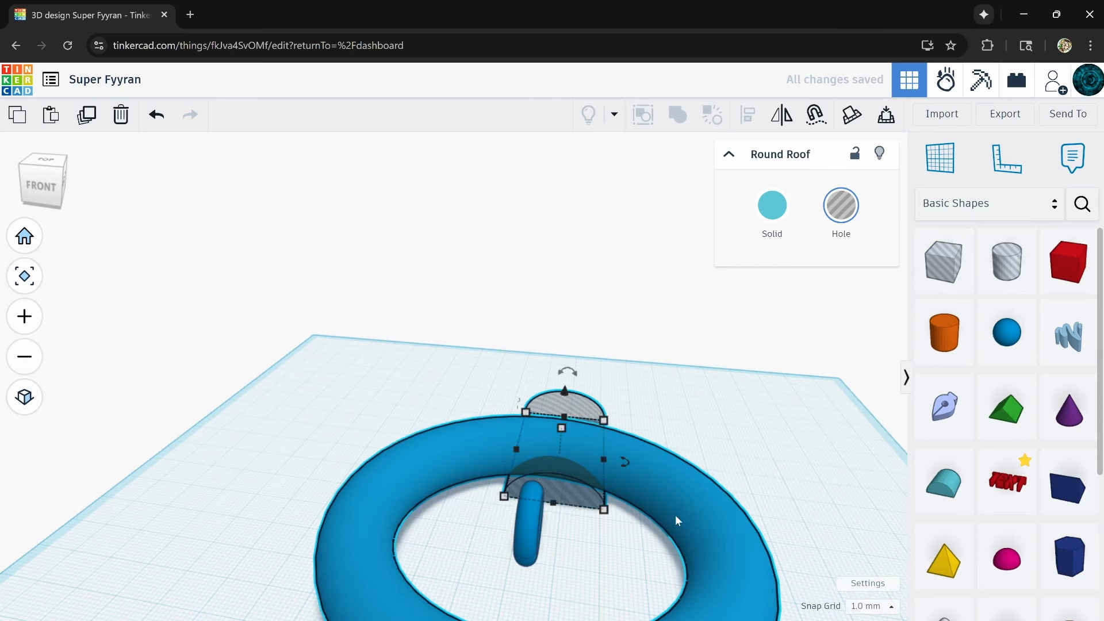
pyautogui.click(643, 382)
pyautogui.click(582, 412)
pyautogui.moveTo(600, 457); pyautogui.dragTo(576, 458)
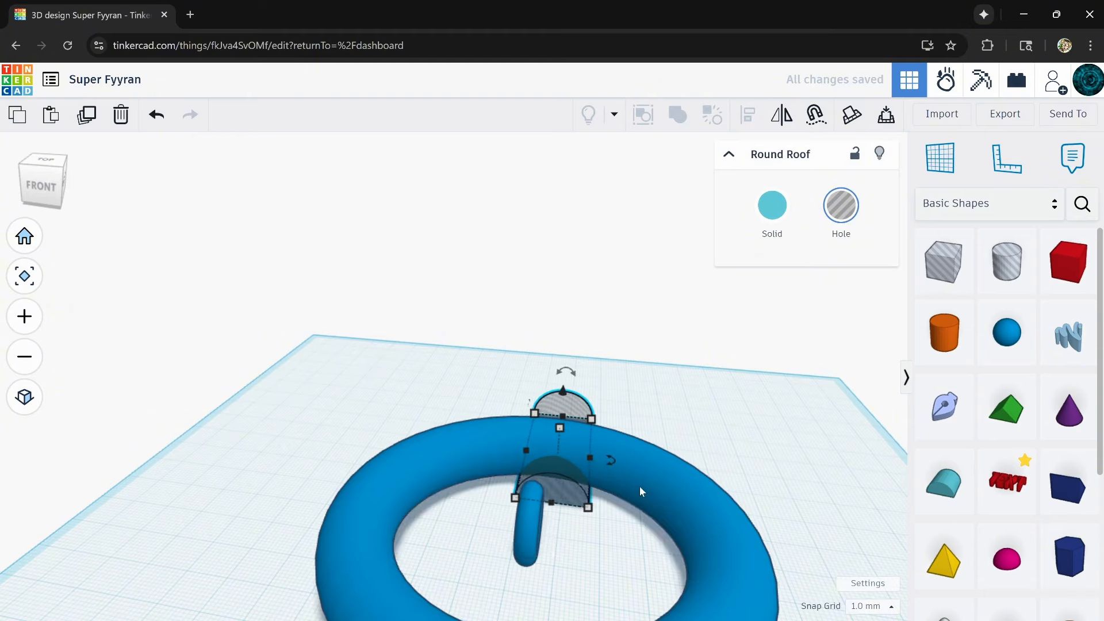
# - Centre the round roof hole on the large ring and union them to cut a notch through the ring's rear
pyautogui.keyDown('shift'); pyautogui.click(638, 481); pyautogui.keyUp('shift')
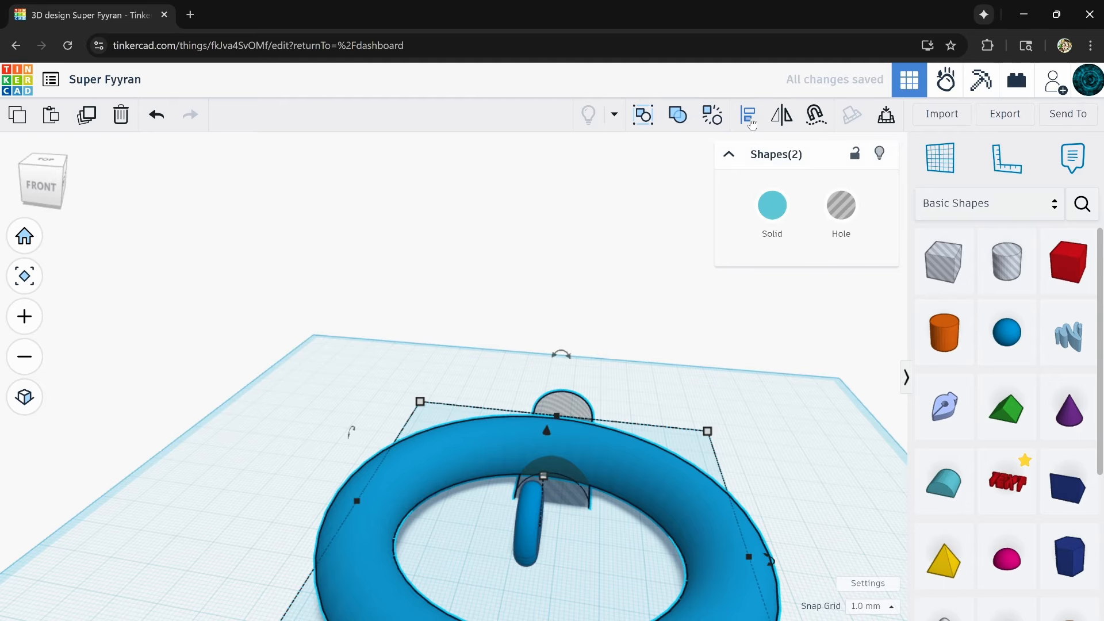
pyautogui.scroll(-5, 666, 490)
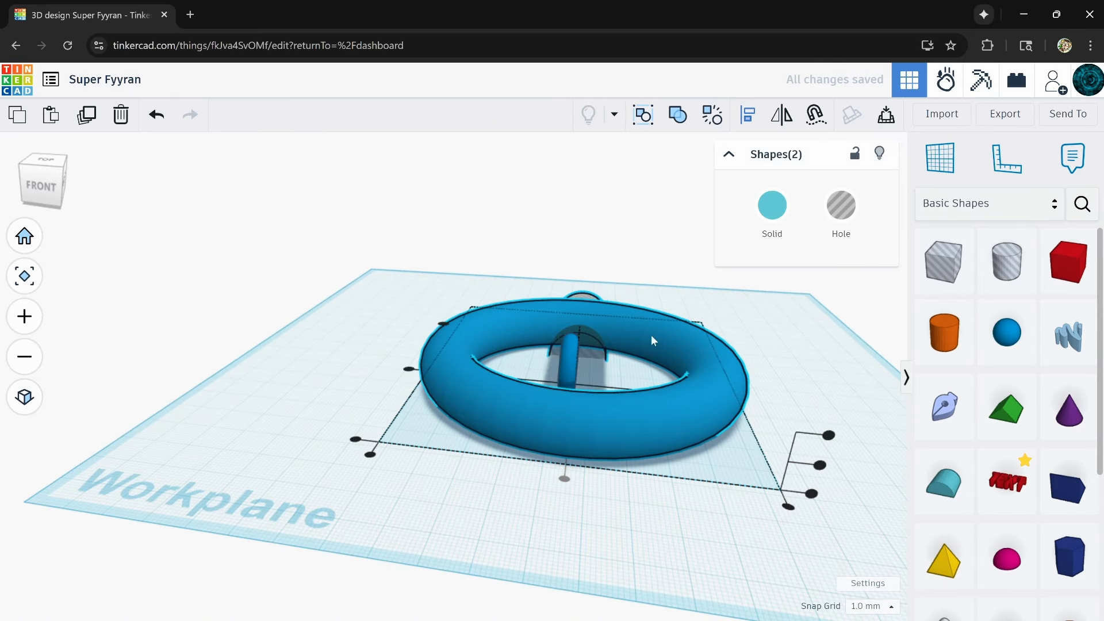
pyautogui.click(678, 115)
pyautogui.scroll(5, 591, 332)
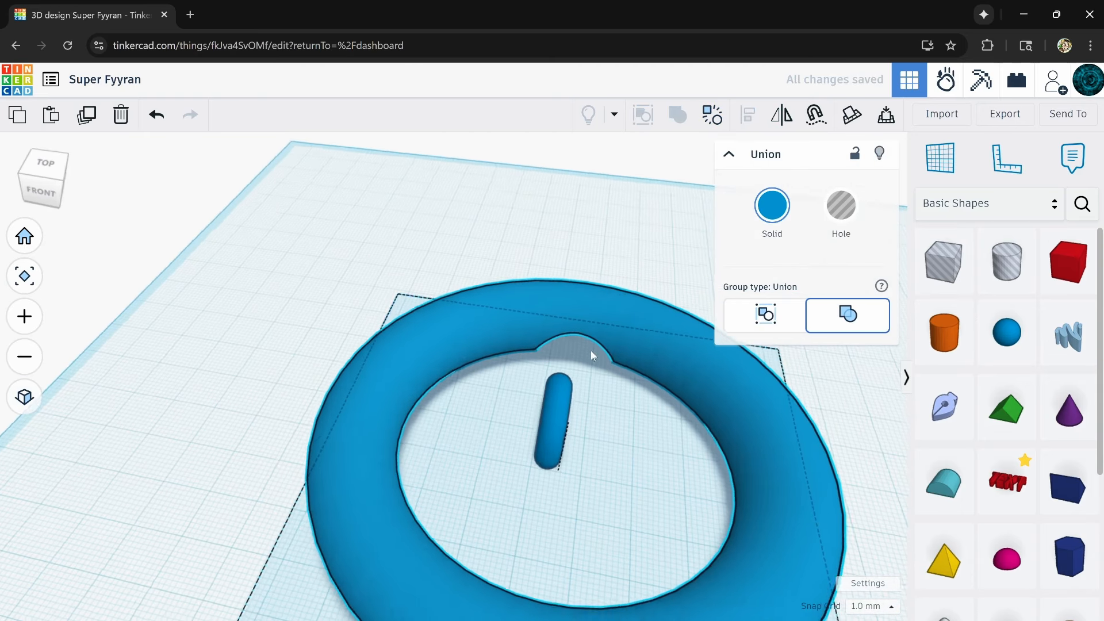
# - Enlarge the small upright torus to about 8.5 mm thick and 27 mm long
pyautogui.moveTo(591, 352); pyautogui.dragTo(476, 505, button='right')
pyautogui.click(411, 389)
pyautogui.moveTo(472, 495)
pyautogui.mouseDown()
pyautogui.moveTo(505, 535)
pyautogui.moveTo(483, 508)
pyautogui.mouseUp()
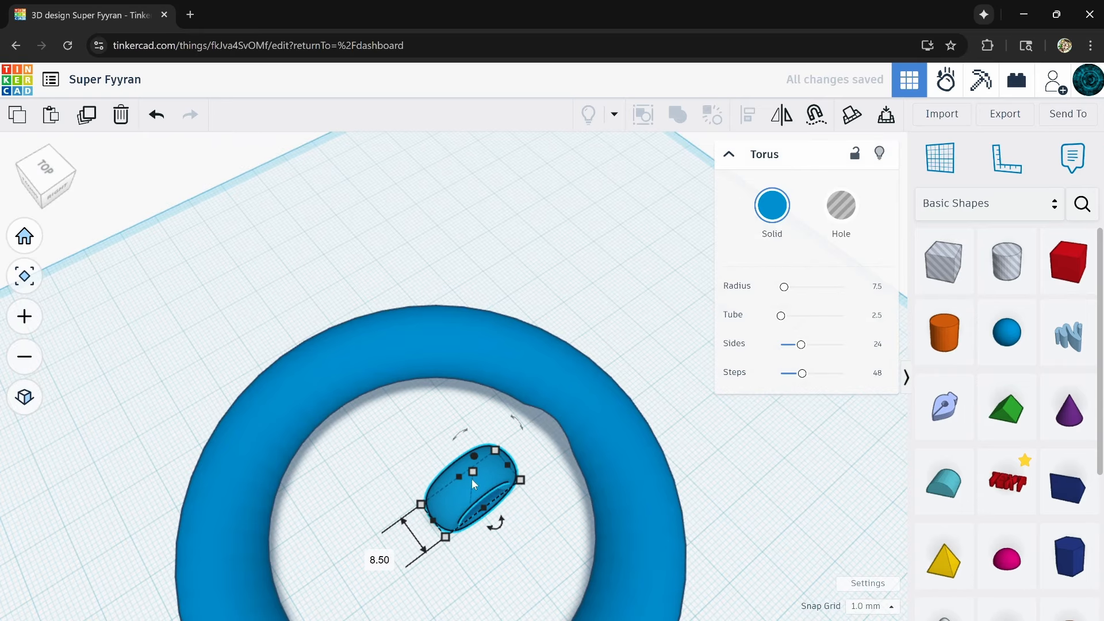
pyautogui.hotkey('ctrl', 'z')
pyautogui.moveTo(466, 477); pyautogui.dragTo(455, 429, button='right')
pyautogui.moveTo(455, 433); pyautogui.dragTo(494, 433)
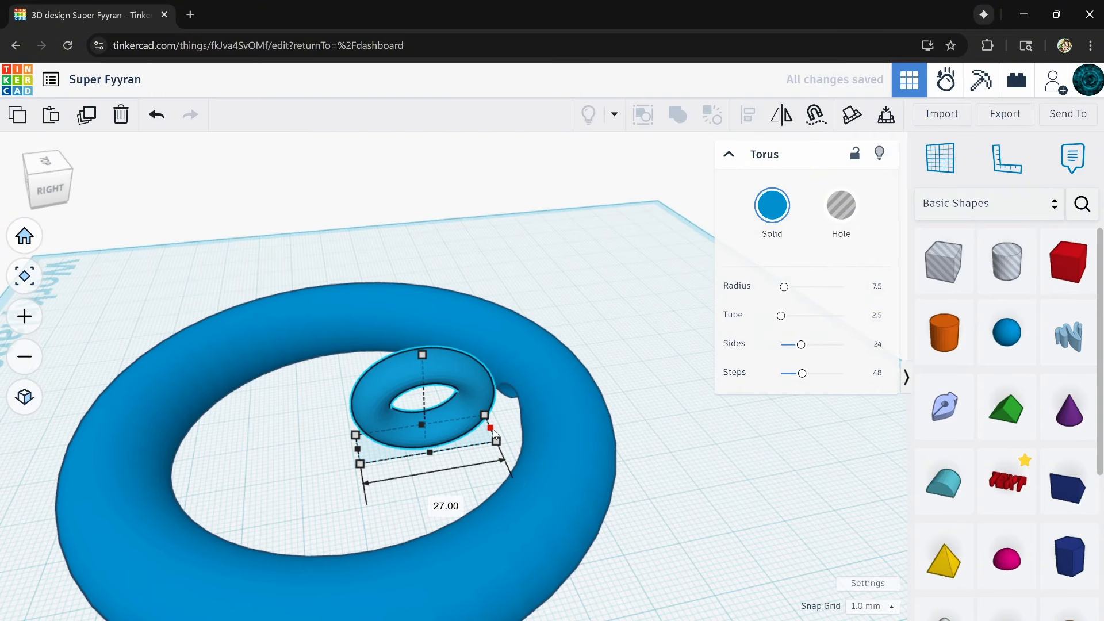
# - Move the small torus 25 mm onto the ring's notch, then scale it up proportionally and increase its thickness
pyautogui.moveTo(474, 387); pyautogui.dragTo(600, 371)
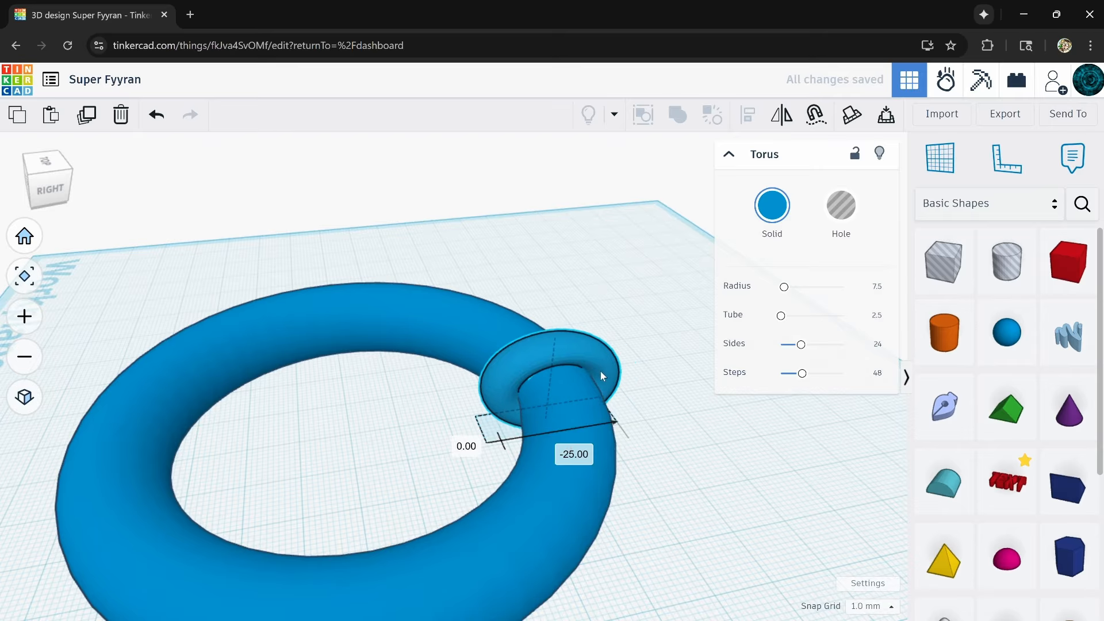
pyautogui.keyDown('shift'); pyautogui.moveTo(554, 336); pyautogui.dragTo(556, 316); pyautogui.keyUp('shift')
pyautogui.moveTo(607, 387); pyautogui.dragTo(667, 366, button='right')
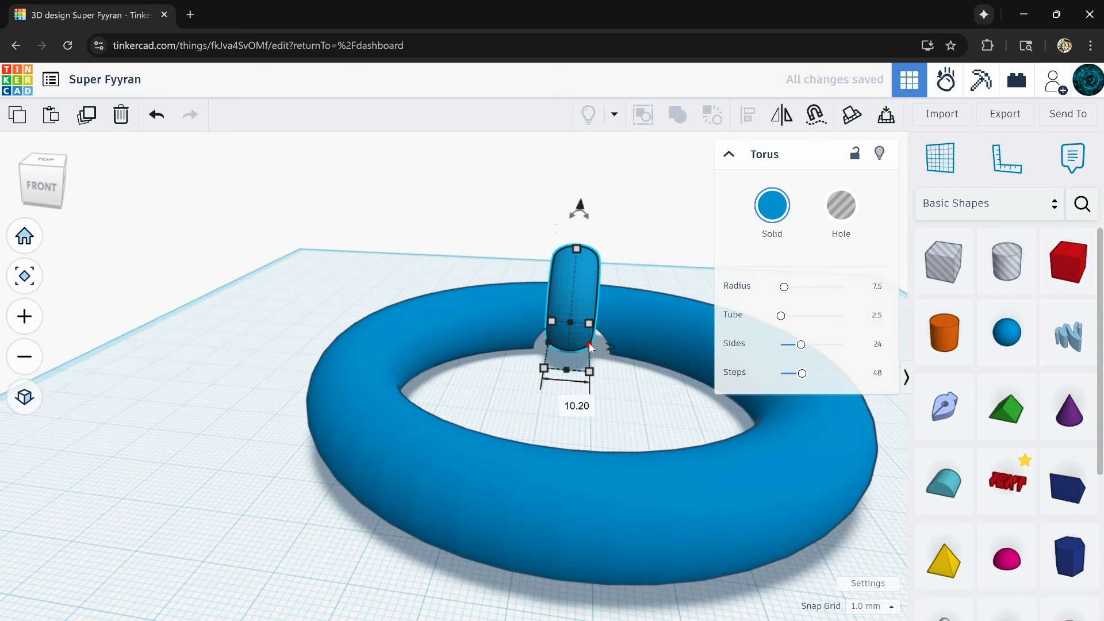
pyautogui.moveTo(588, 343); pyautogui.dragTo(605, 344)
# - Ungroup the notched ring and widen its round roof hole to 26 mm
pyautogui.moveTo(638, 375); pyautogui.dragTo(368, 354, button='right')
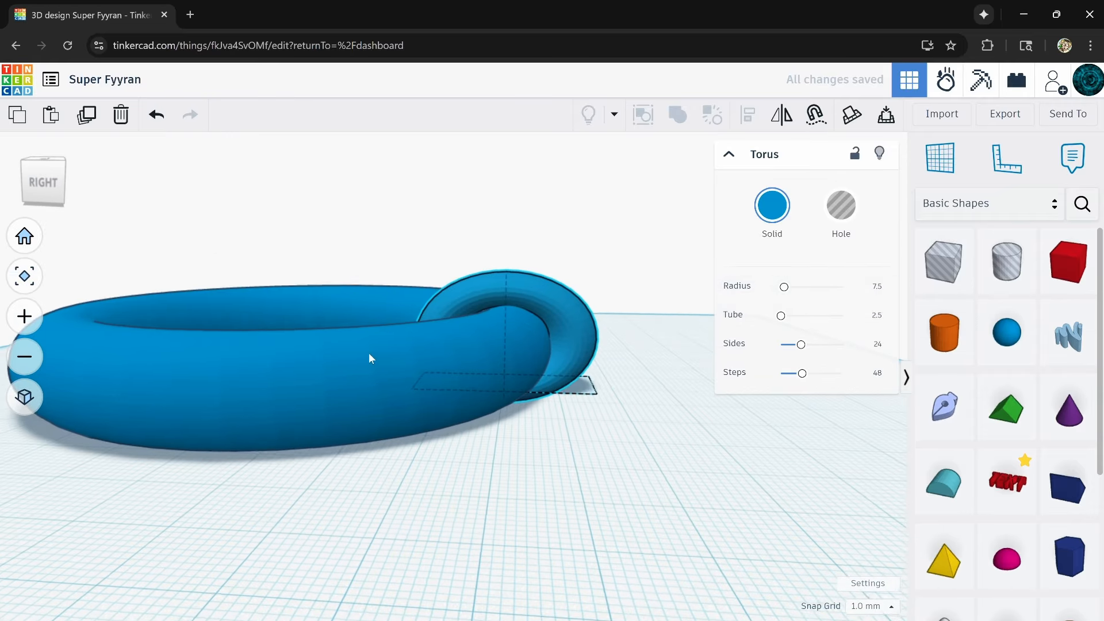
pyautogui.moveTo(597, 317); pyautogui.dragTo(645, 366, button='right')
pyautogui.click(642, 371)
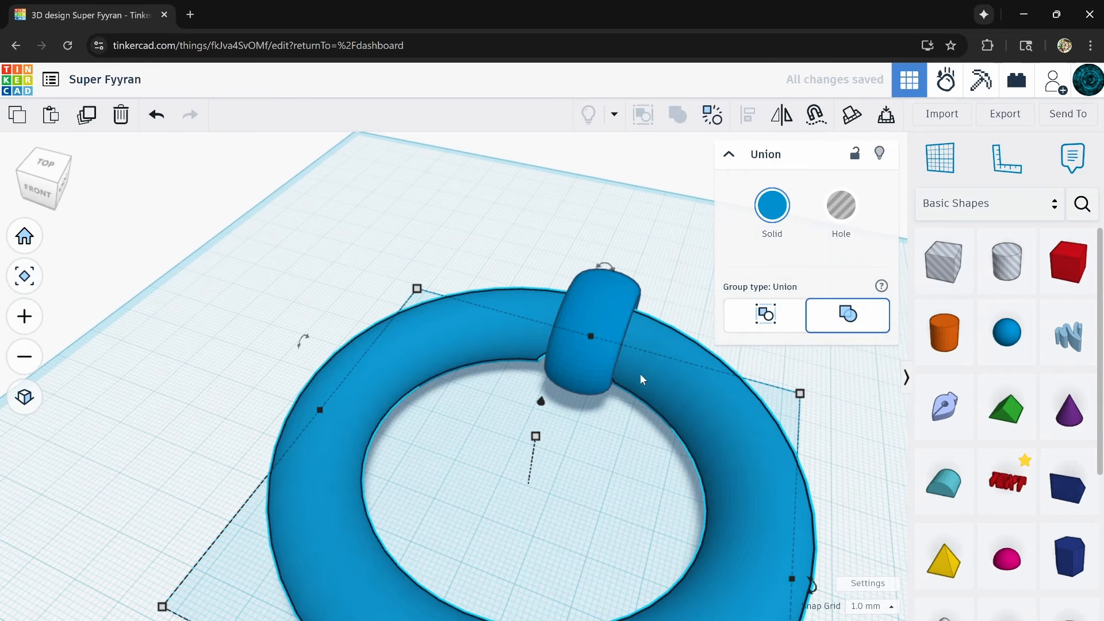
pyautogui.moveTo(624, 521); pyautogui.dragTo(654, 411, button='right')
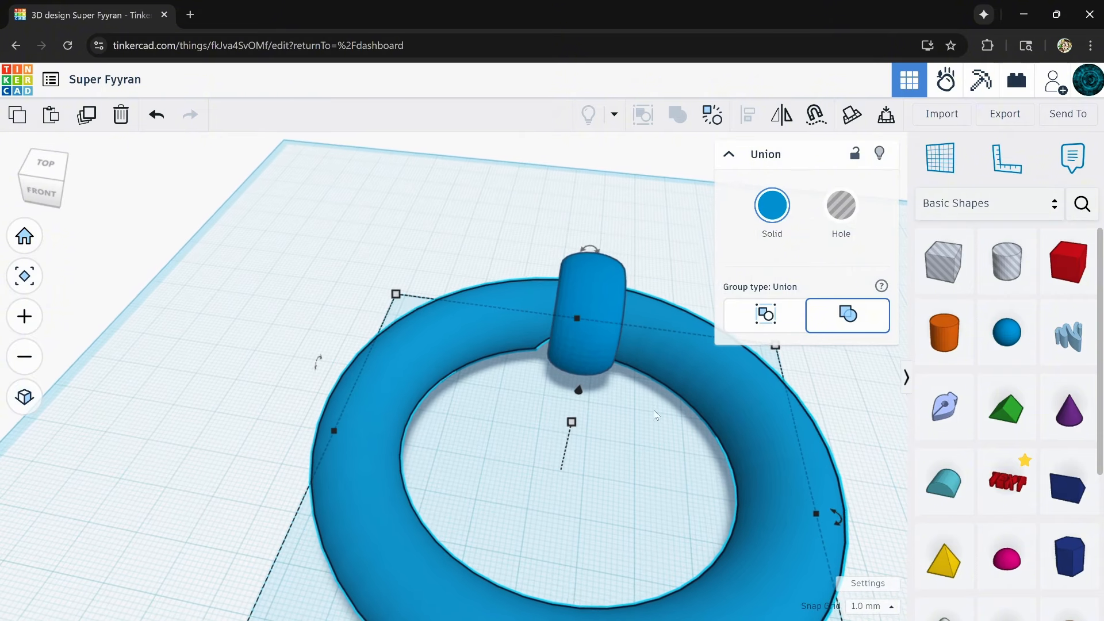
pyautogui.click(711, 115)
pyautogui.click(589, 402)
pyautogui.click(595, 381)
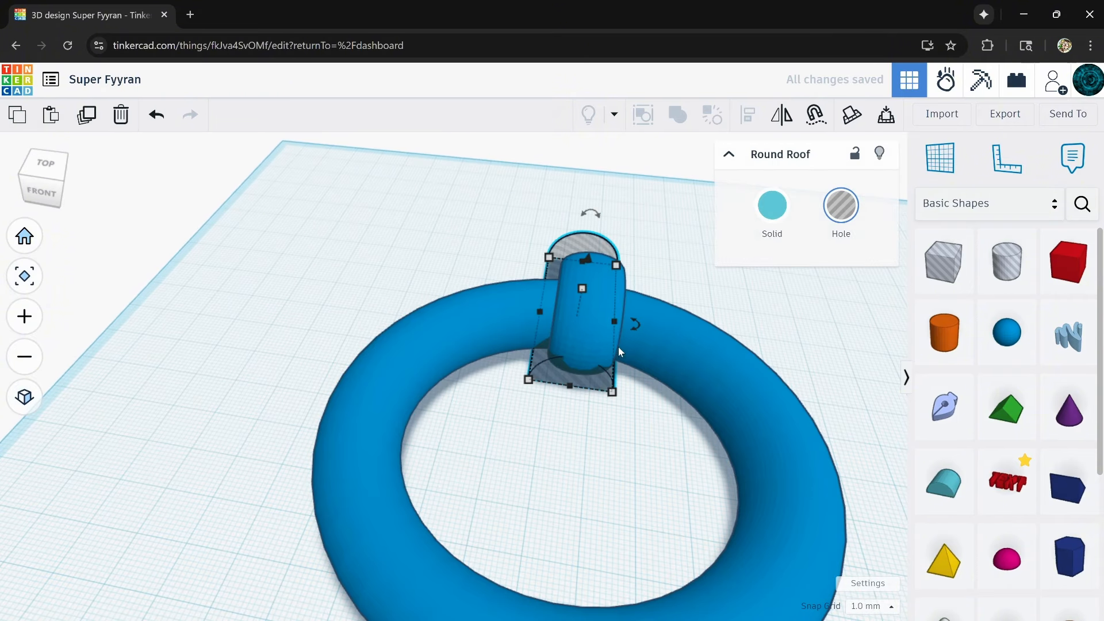
pyautogui.moveTo(614, 326); pyautogui.dragTo(643, 325)
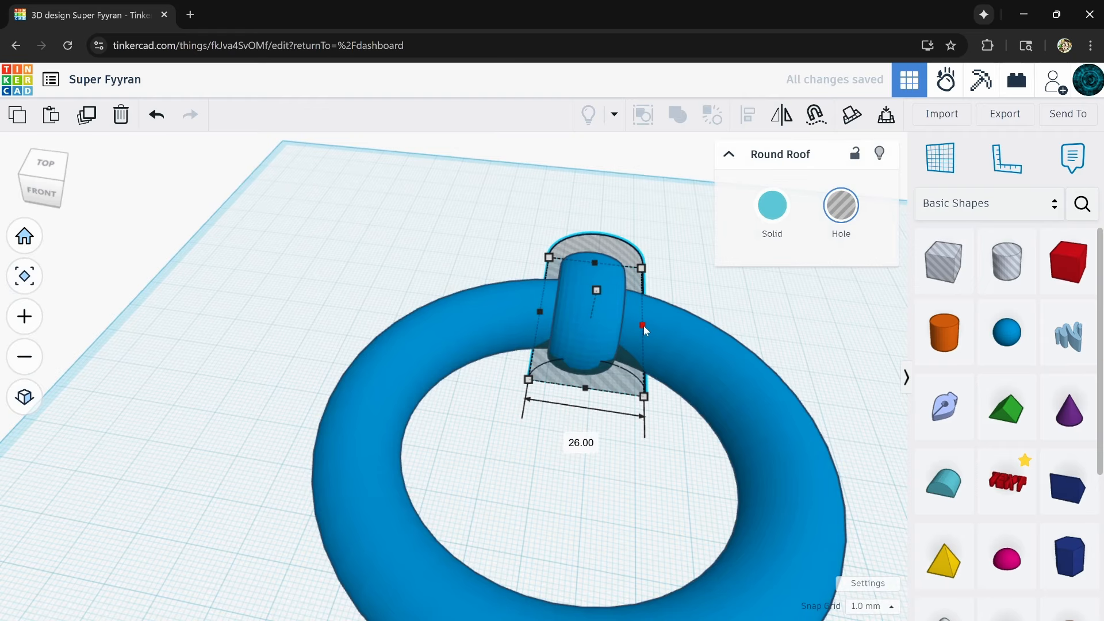
# - Centre the widened round roof hole on the ring and union them to recut a wider notch
pyautogui.keyDown('shift'); pyautogui.click(720, 382); pyautogui.keyUp('shift')
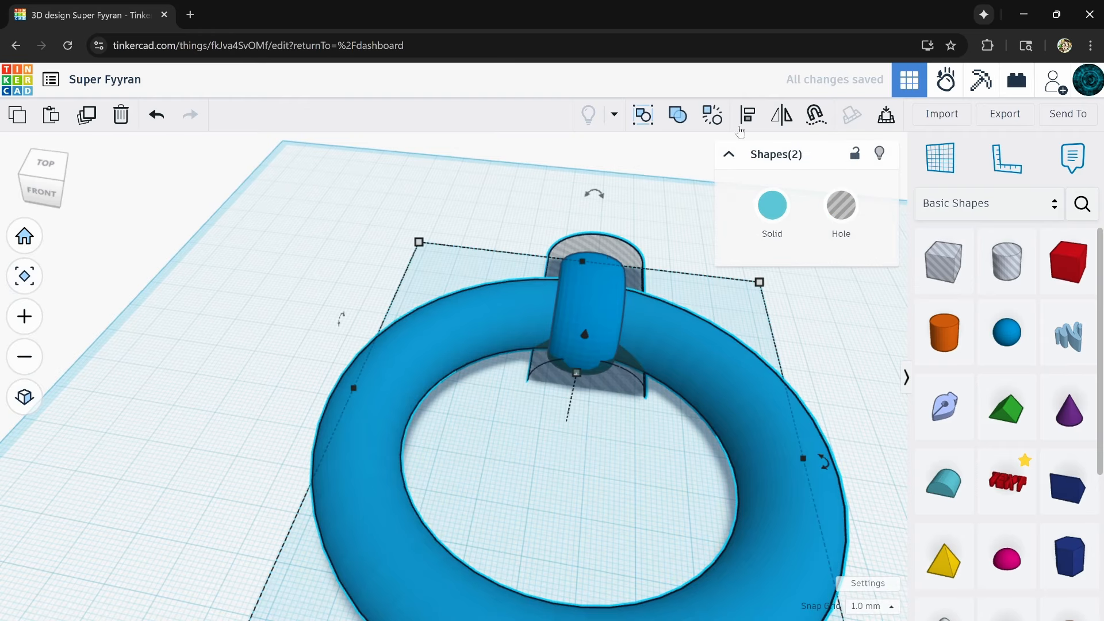
pyautogui.scroll(-3, 629, 472)
pyautogui.moveTo(629, 504); pyautogui.dragTo(607, 419, button='middle')
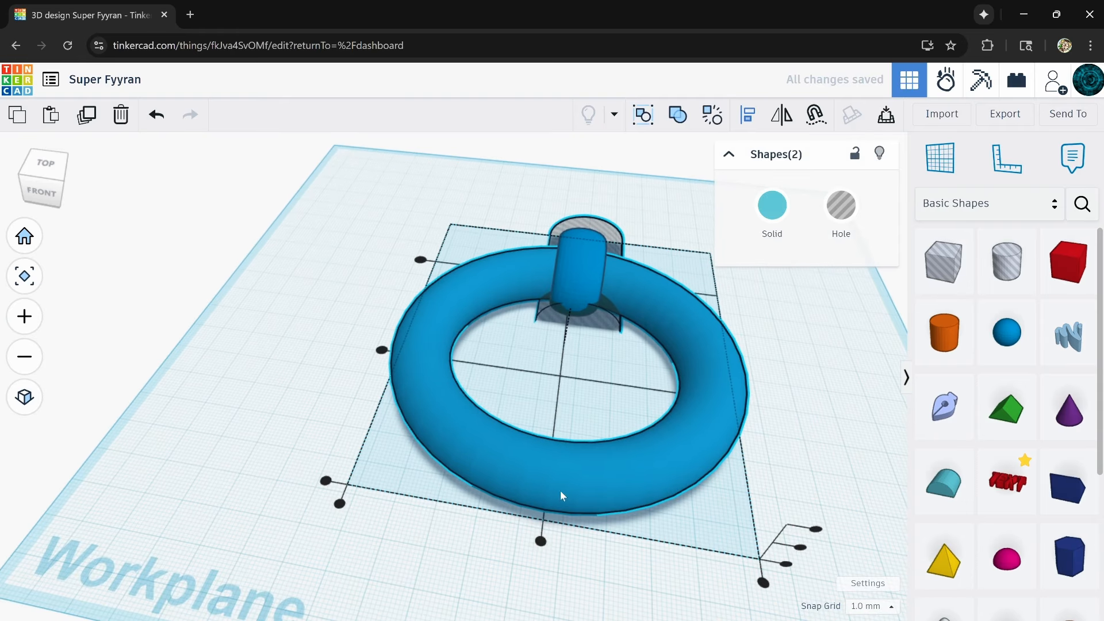
pyautogui.click(613, 392)
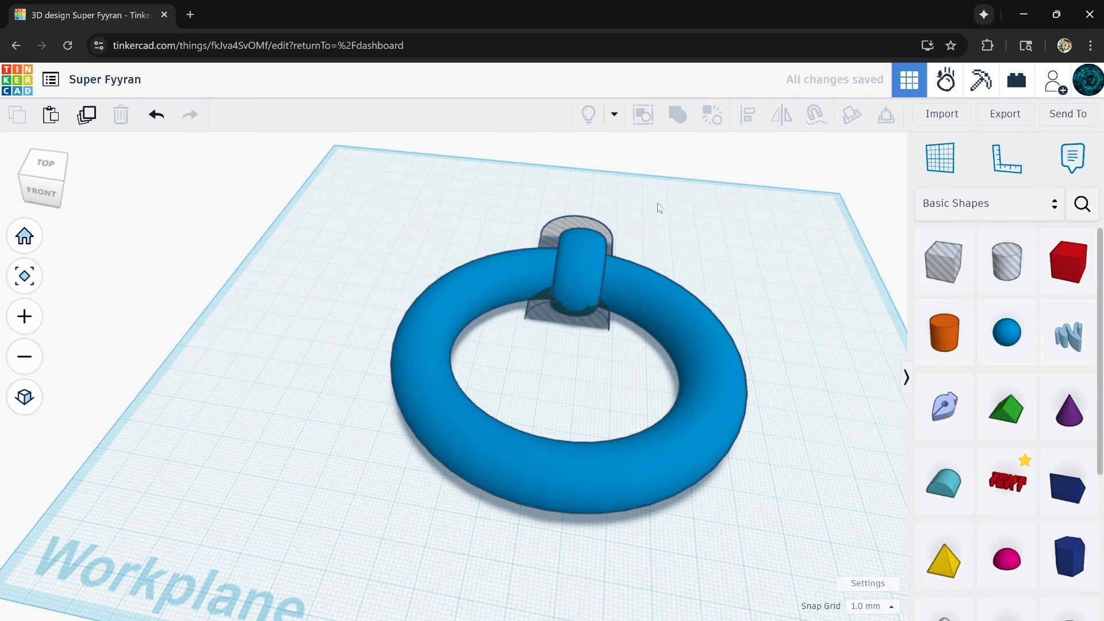
pyautogui.click(630, 273)
pyautogui.keyDown('shift'); pyautogui.click(569, 230); pyautogui.keyUp('shift')
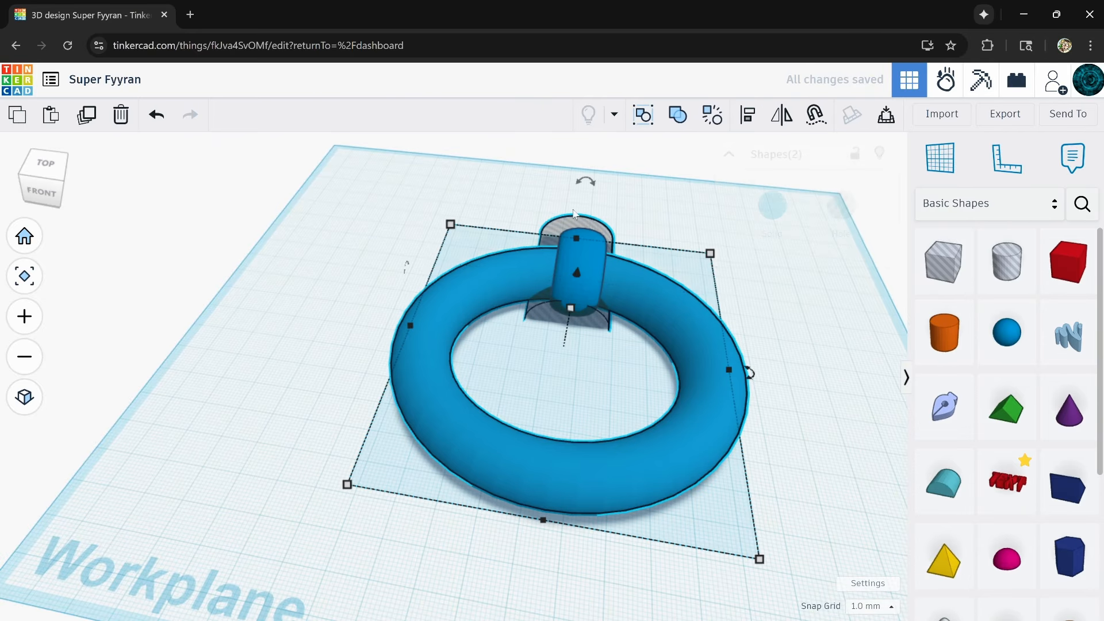
pyautogui.click(684, 122)
pyautogui.scroll(3, 640, 272)
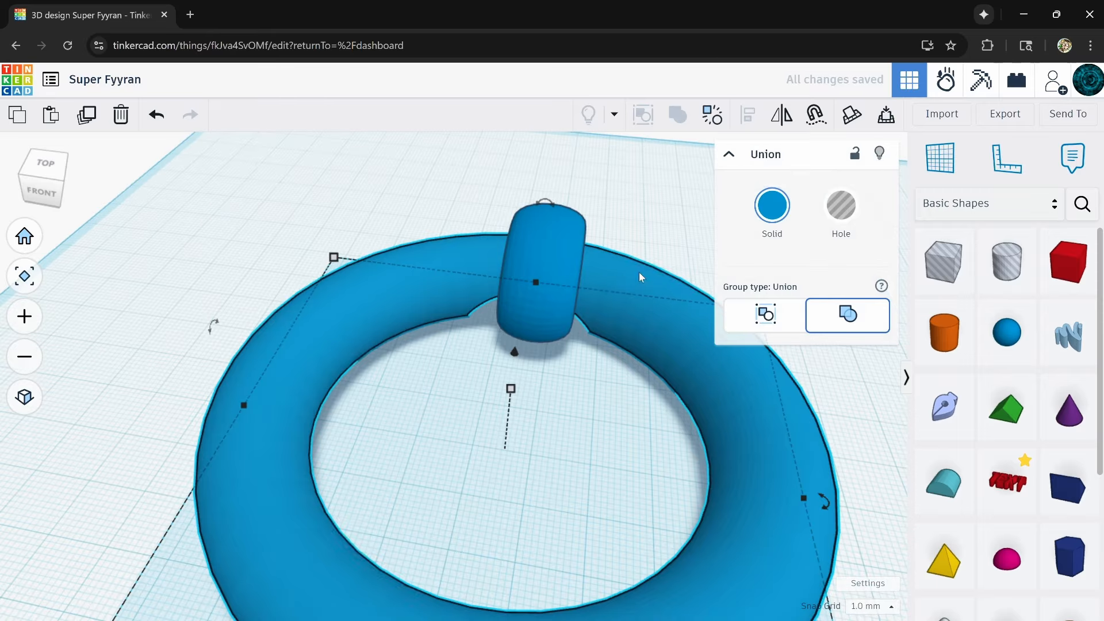
# - Widen the small upright torus slightly and set its tube value to 2.2
pyautogui.moveTo(639, 271); pyautogui.dragTo(587, 283, button='right')
pyautogui.click(516, 284)
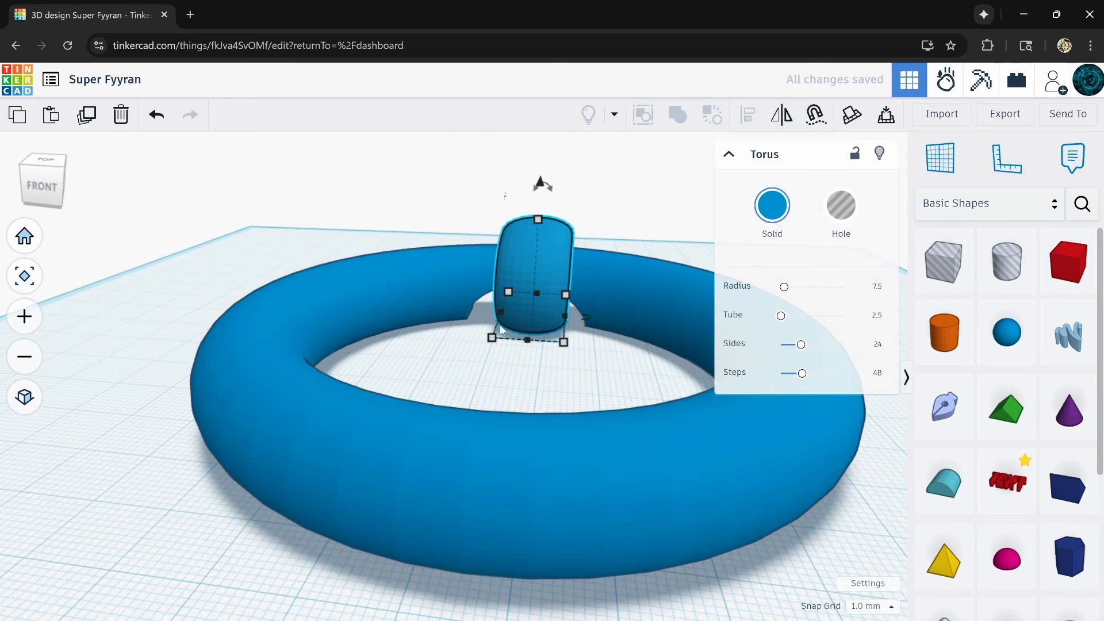
pyautogui.moveTo(499, 310); pyautogui.dragTo(483, 306)
pyautogui.moveTo(484, 307); pyautogui.dragTo(305, 374, button='right')
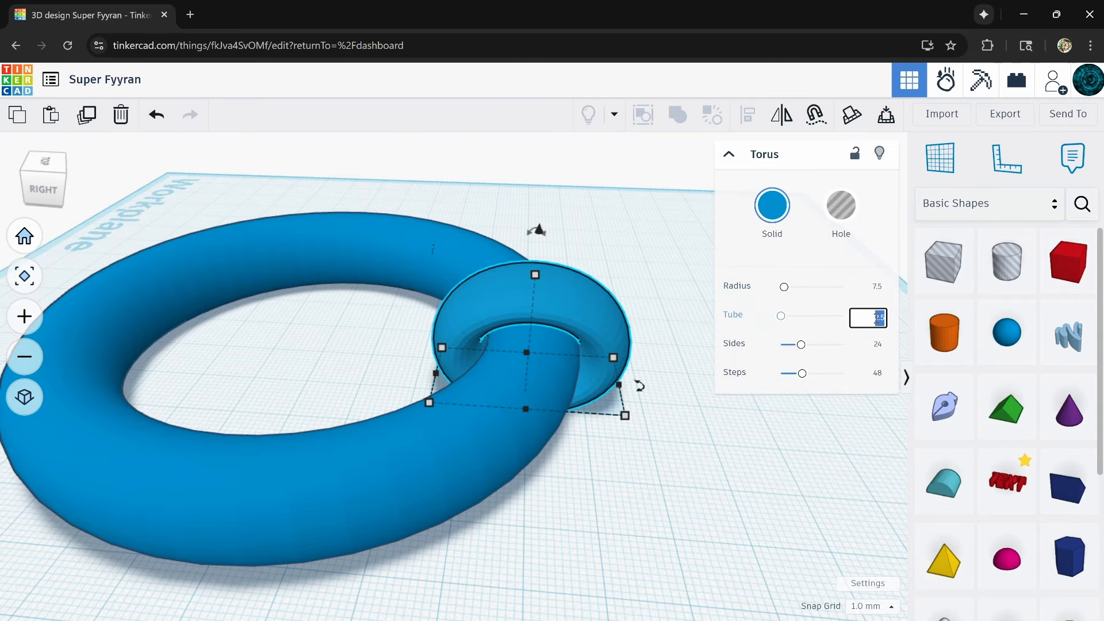
pyautogui.scroll(10, 519, 341)
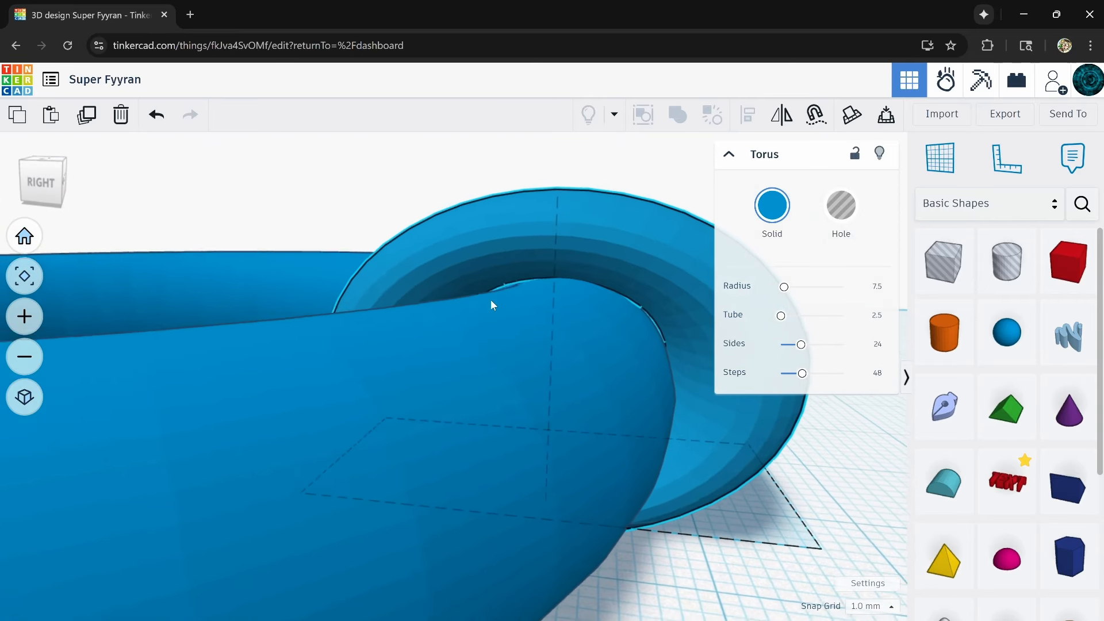
pyautogui.moveTo(498, 293); pyautogui.dragTo(506, 343, button='right')
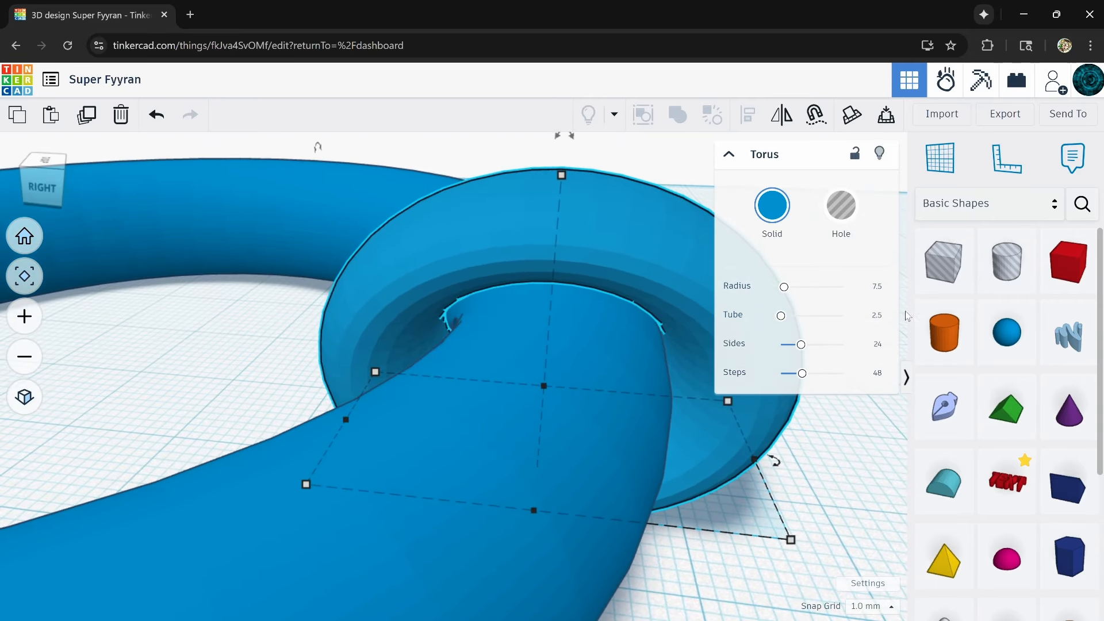
pyautogui.write('2.2')
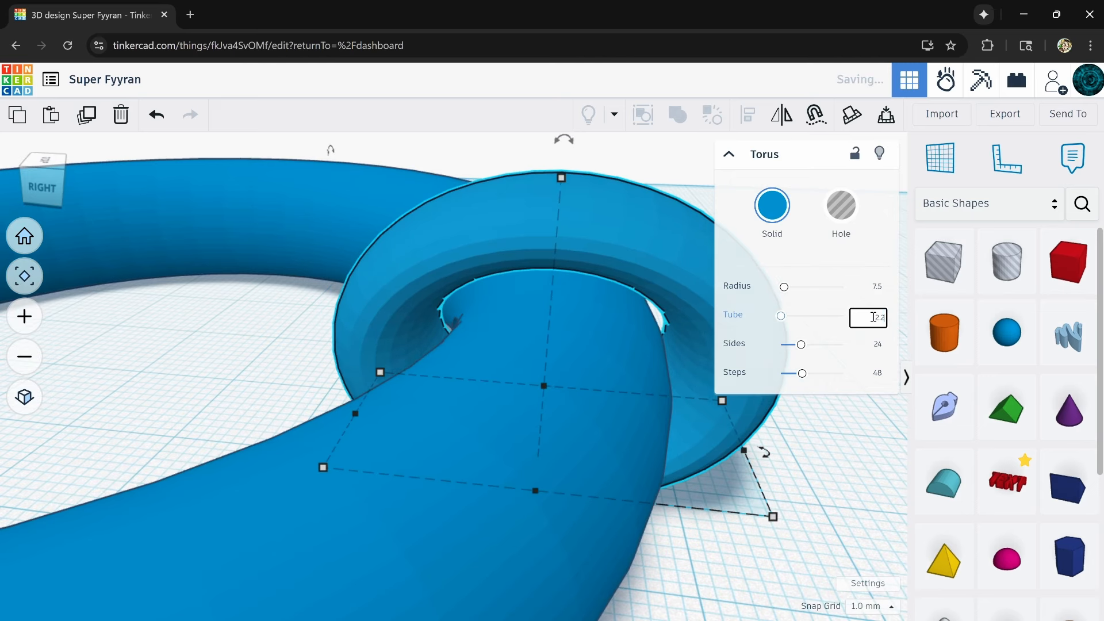
pyautogui.click(828, 453)
# - Raise the small torus slightly so it clears the notched part of the ring
pyautogui.moveTo(827, 453); pyautogui.dragTo(730, 363, button='right')
pyautogui.click(737, 359)
pyautogui.hotkey('ctrl', 'Up')
pyautogui.hotkey('ctrl', 'Up')
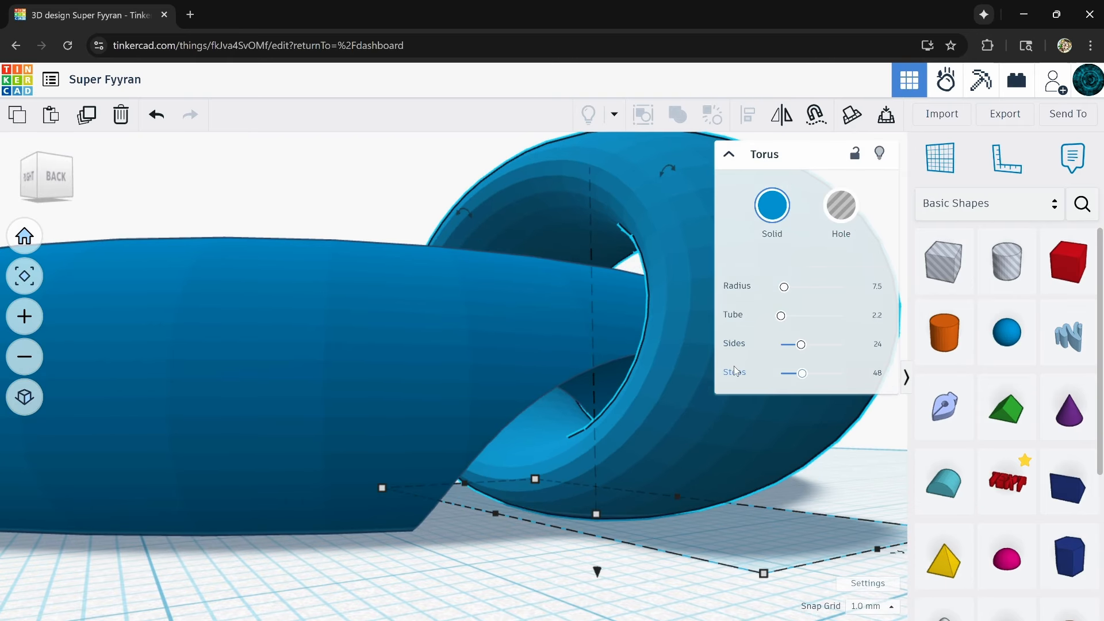
pyautogui.moveTo(720, 411); pyautogui.dragTo(855, 514, button='right')
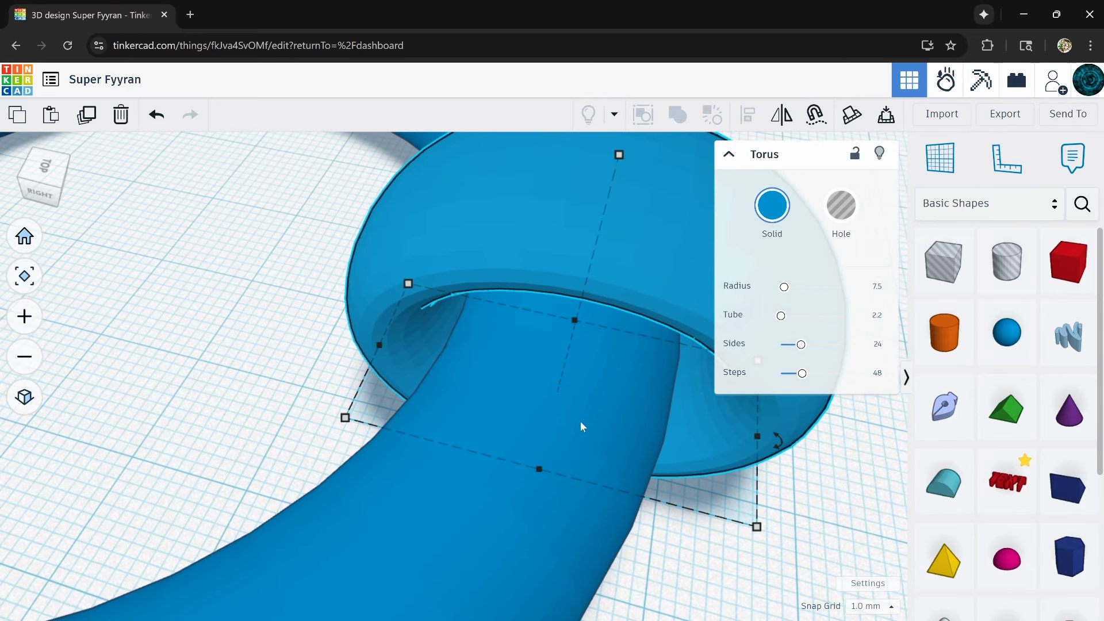
# - Recolour the notched ring and the small torus grey
pyautogui.moveTo(581, 427); pyautogui.dragTo(575, 356, button='right')
pyautogui.scroll(-5, 575, 368)
pyautogui.click(489, 526)
pyautogui.moveTo(567, 581); pyautogui.dragTo(597, 414, button='right')
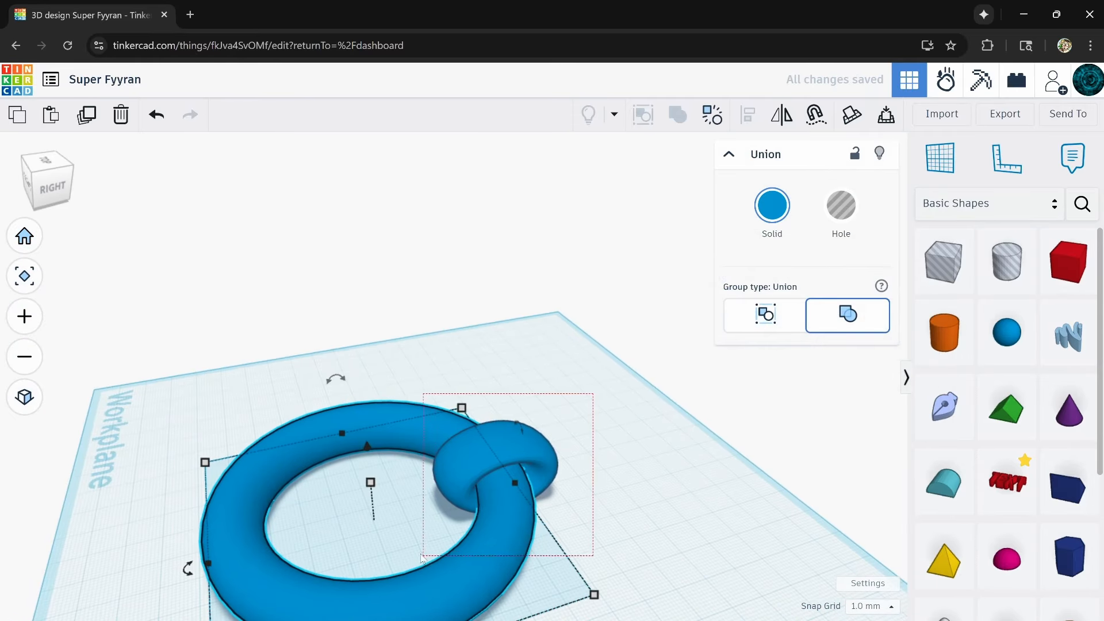
pyautogui.moveTo(421, 556); pyautogui.dragTo(422, 557)
pyautogui.click(772, 208)
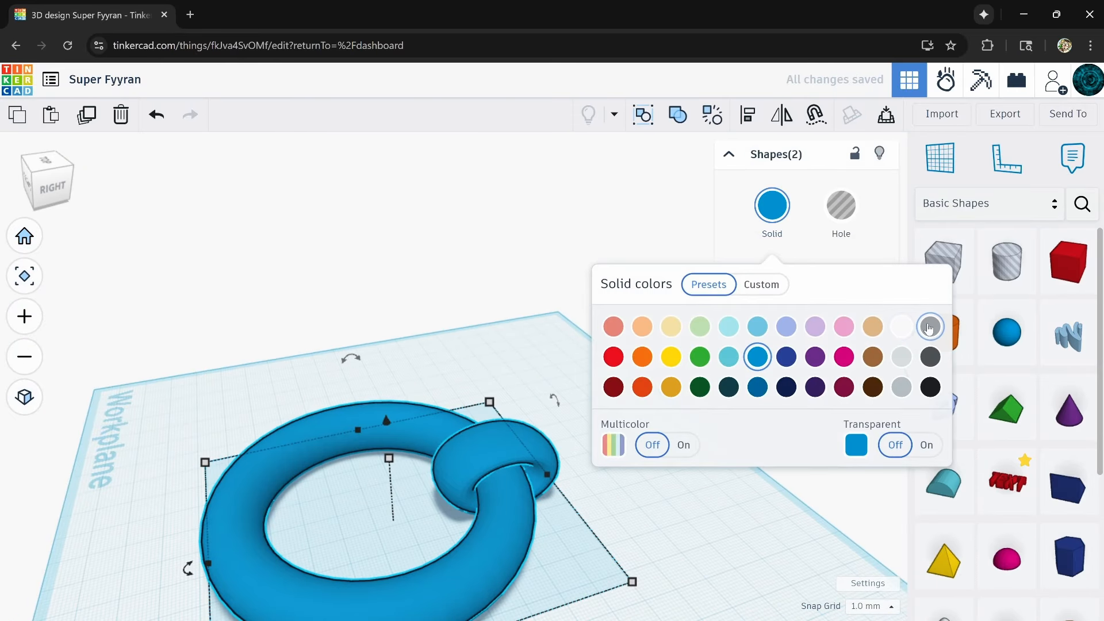
pyautogui.click(928, 329)
pyautogui.click(253, 422)
# - Add a box hole, enlarge it to cover the small torus, and extend it about 29 mm below the workplane
pyautogui.moveTo(244, 451); pyautogui.dragTo(448, 308, button='right')
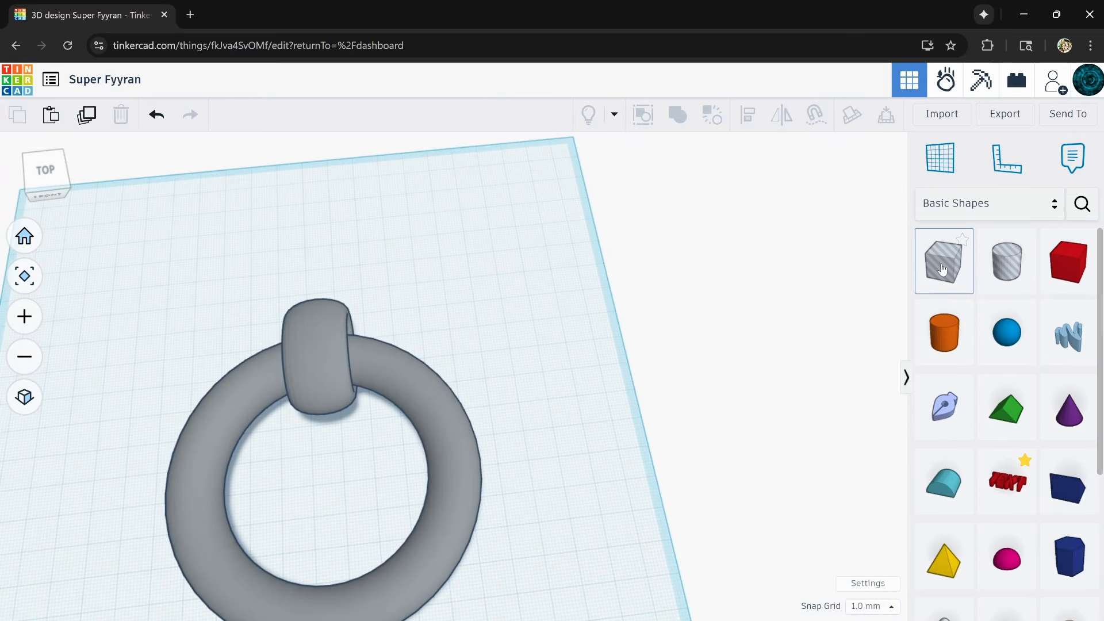
pyautogui.moveTo(589, 362); pyautogui.dragTo(487, 398, button='right')
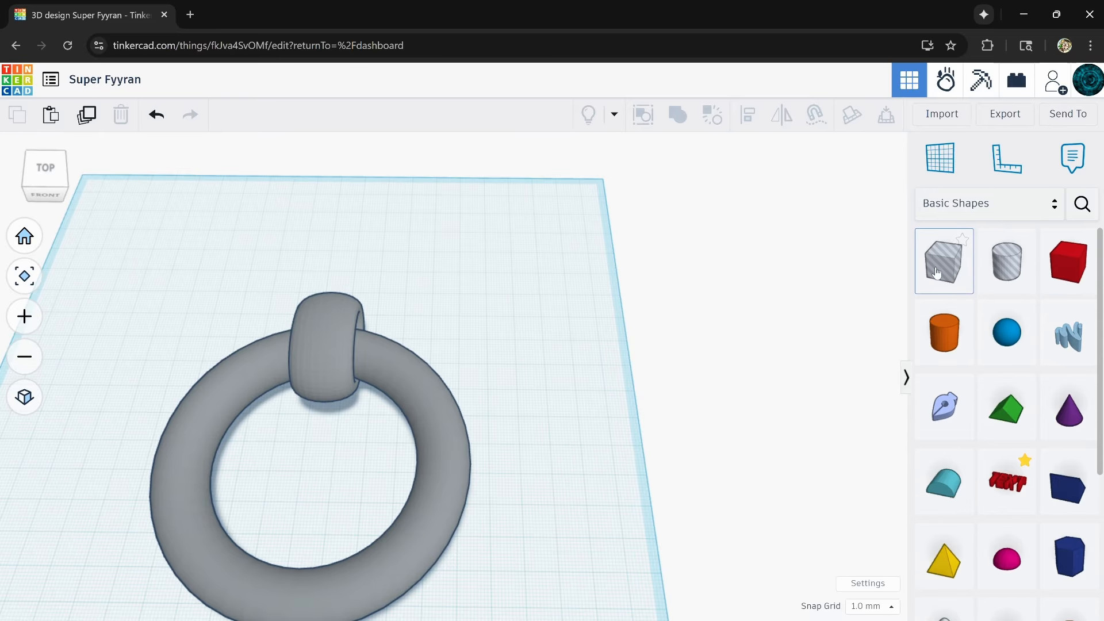
pyautogui.click(403, 306)
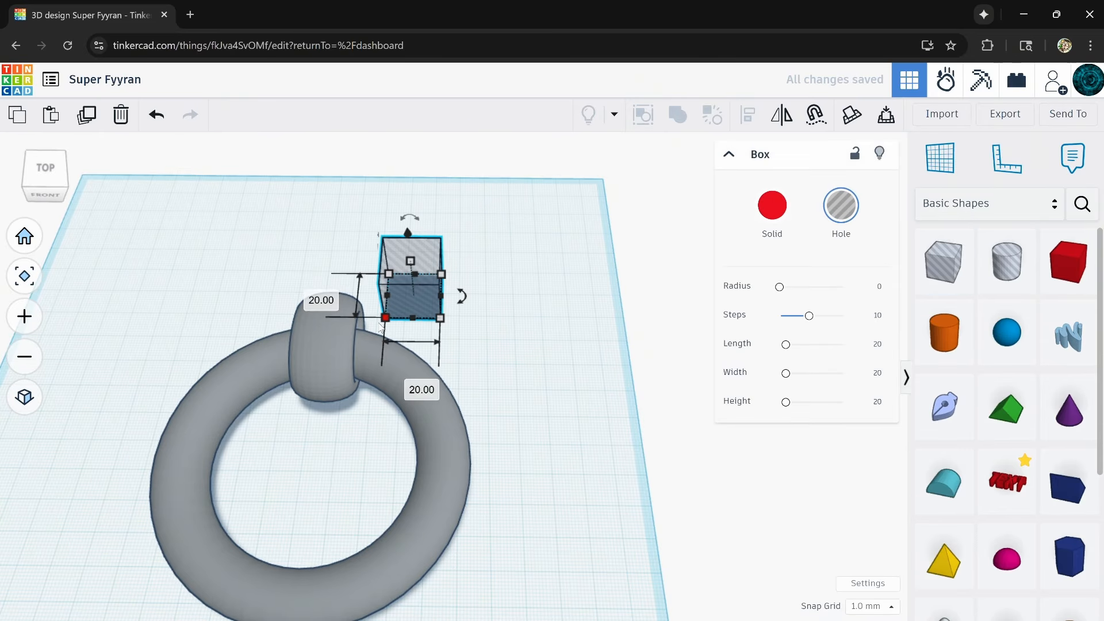
pyautogui.moveTo(266, 406); pyautogui.dragTo(268, 406)
pyautogui.moveTo(387, 320); pyautogui.dragTo(256, 436)
pyautogui.moveTo(346, 318); pyautogui.dragTo(360, 385)
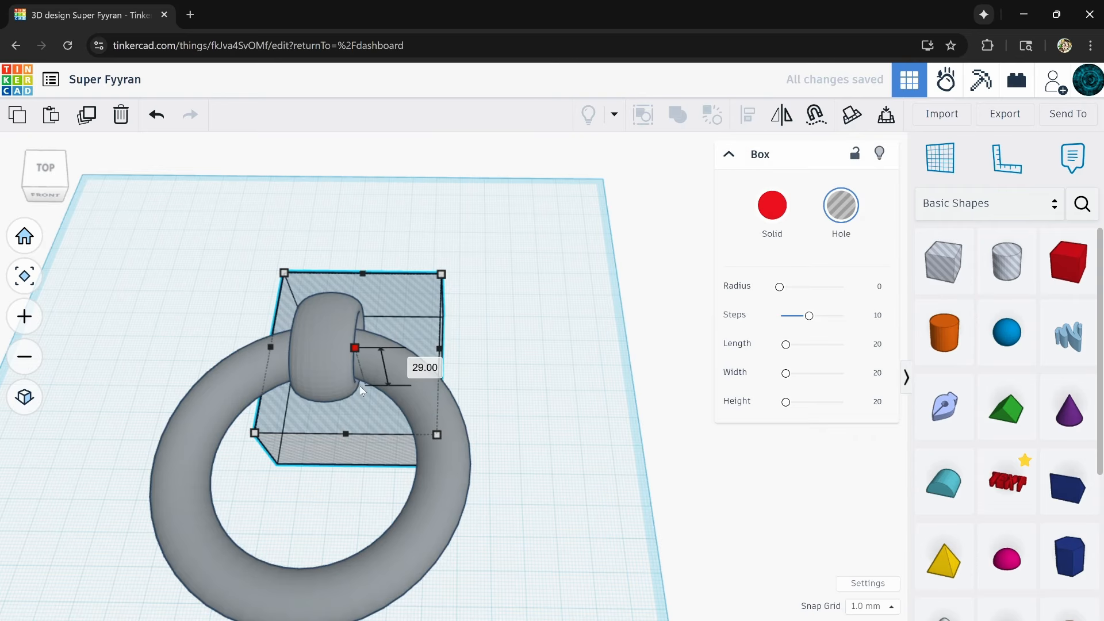
# - Union the box hole with the small torus to cut its underside flat, and inspect the loop around the ring
pyautogui.moveTo(500, 377); pyautogui.dragTo(398, 298, button='right')
pyautogui.keyDown('shift'); pyautogui.click(405, 296); pyautogui.keyUp('shift')
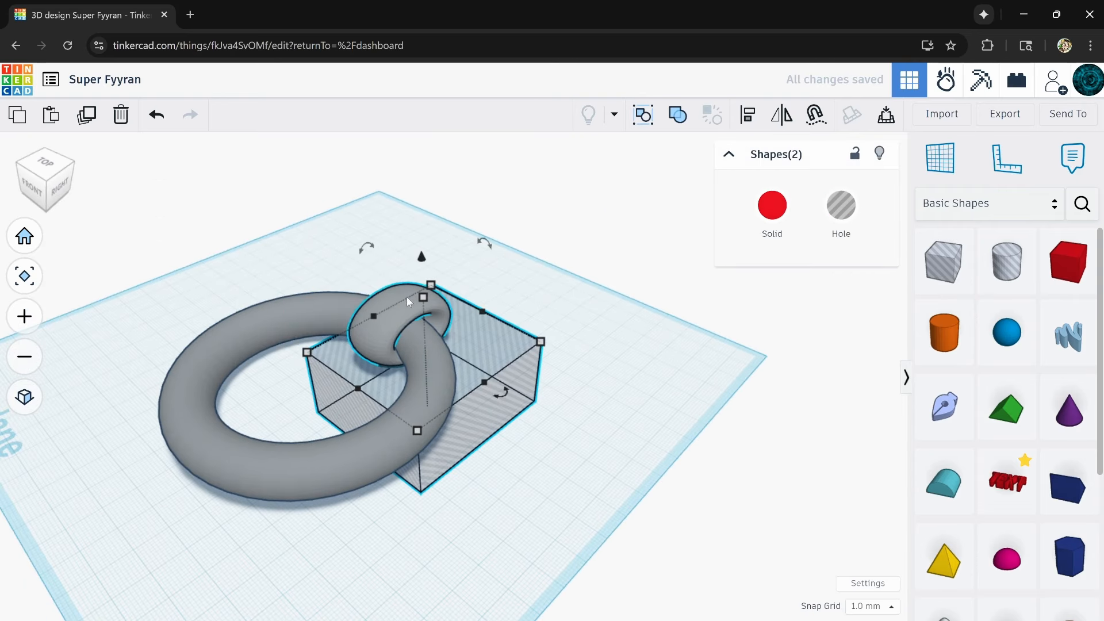
pyautogui.click(669, 117)
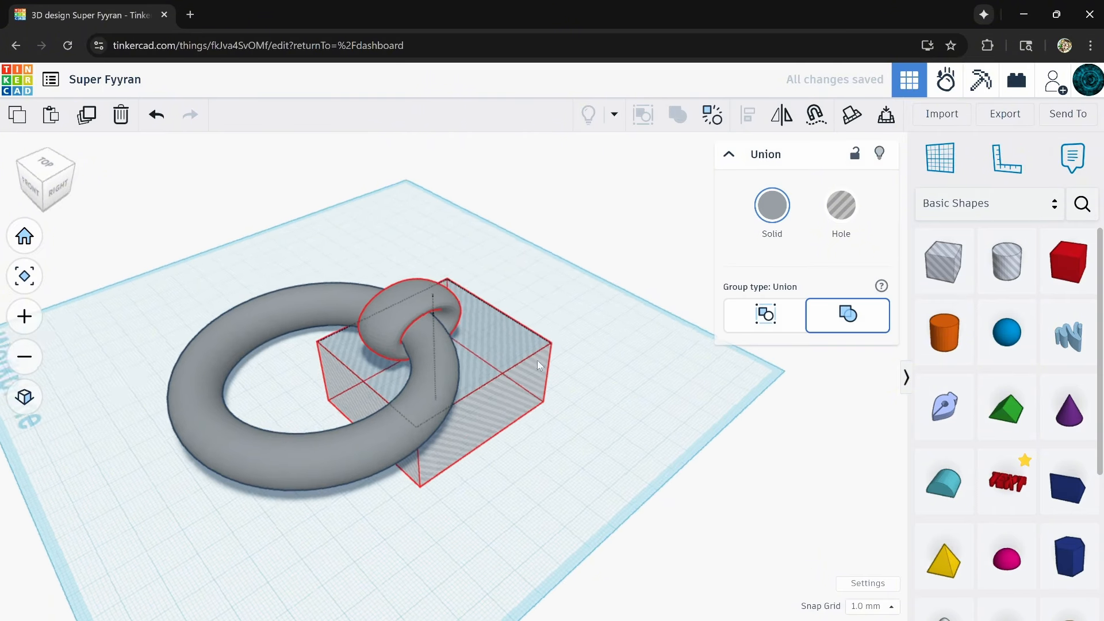
pyautogui.moveTo(537, 360); pyautogui.dragTo(556, 423, button='right')
pyautogui.scroll(6, 557, 423)
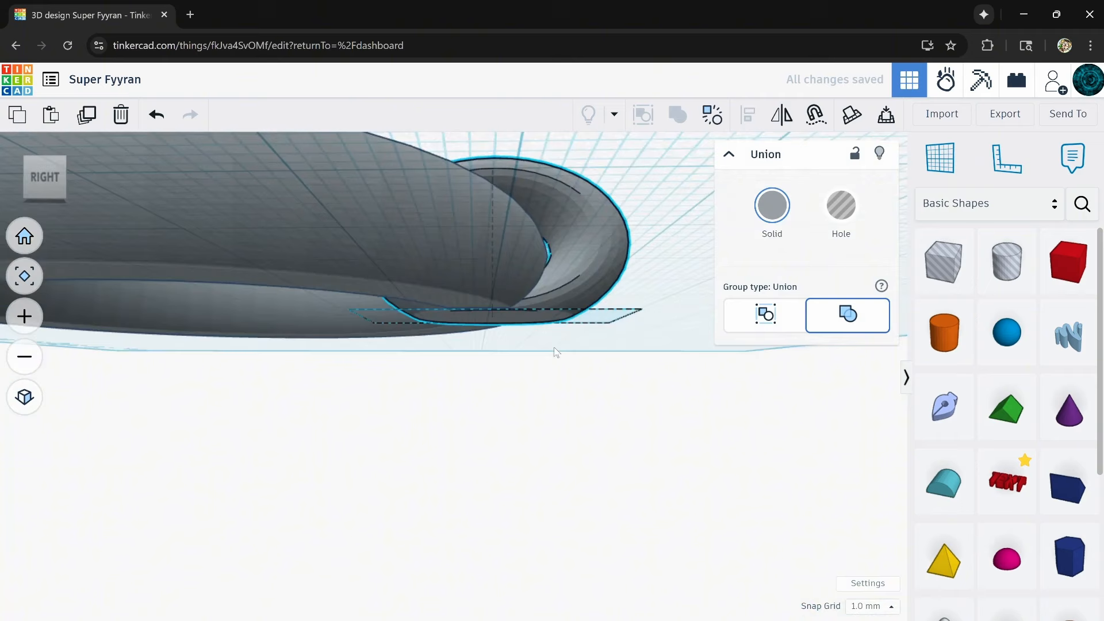
pyautogui.moveTo(553, 346); pyautogui.dragTo(505, 429, button='right')
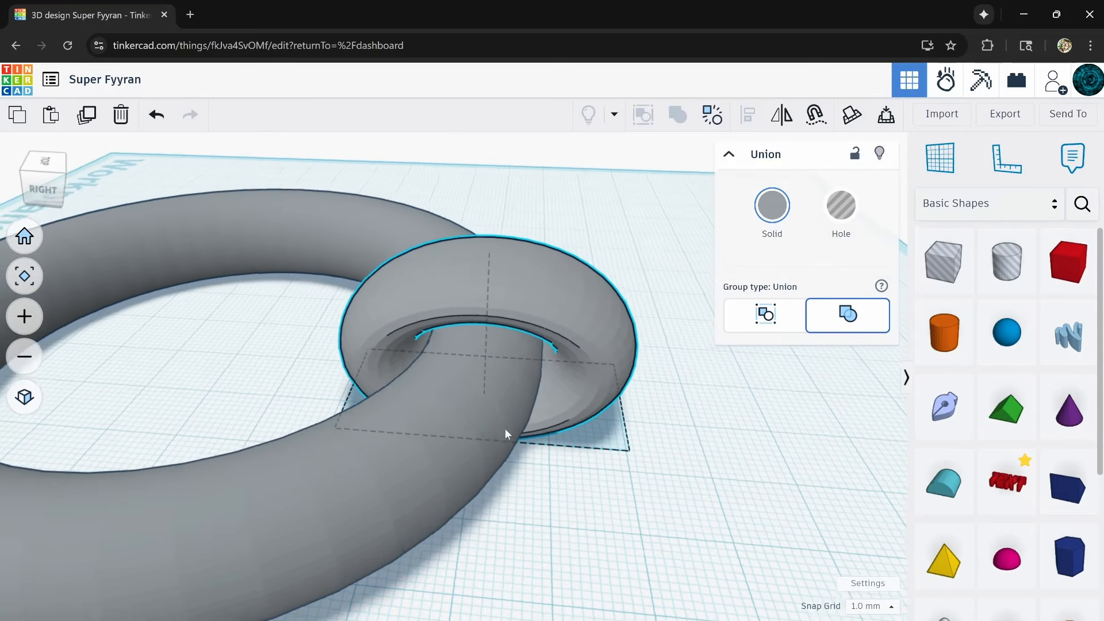
pyautogui.scroll(5, 475, 327)
pyautogui.scroll(-5, 475, 326)
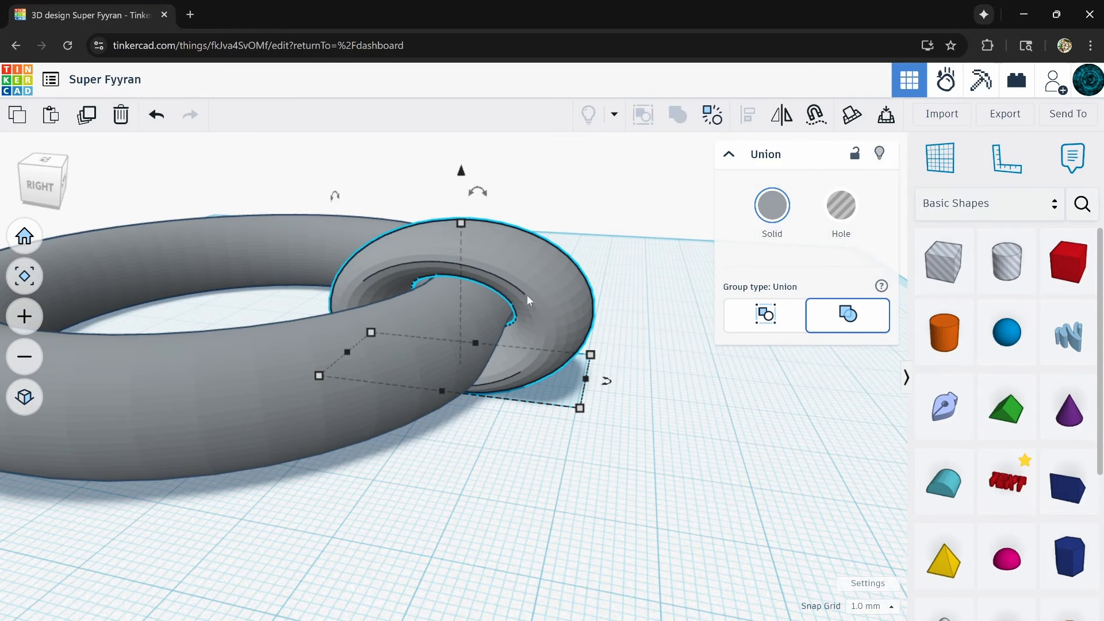
# - Turn the flat-bottomed small torus into a hole
pyautogui.click(336, 344)
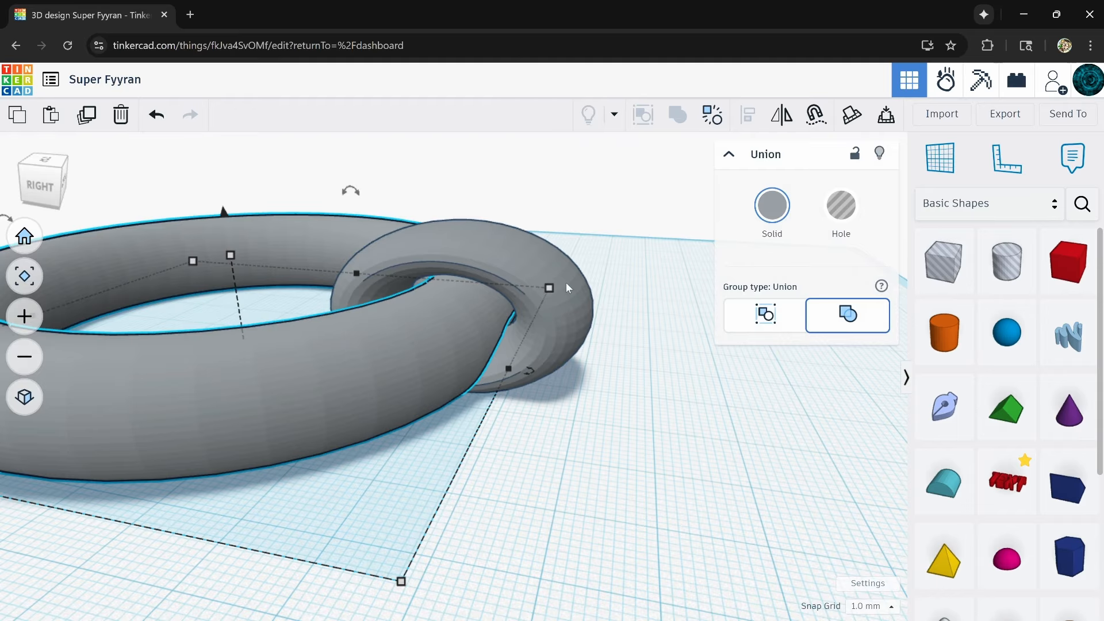
pyautogui.click(566, 287)
pyautogui.click(837, 222)
pyautogui.moveTo(673, 276); pyautogui.dragTo(650, 310, button='right')
# - Tilt the notched ring upwards by 67.5°
pyautogui.click(279, 377)
pyautogui.press('f')
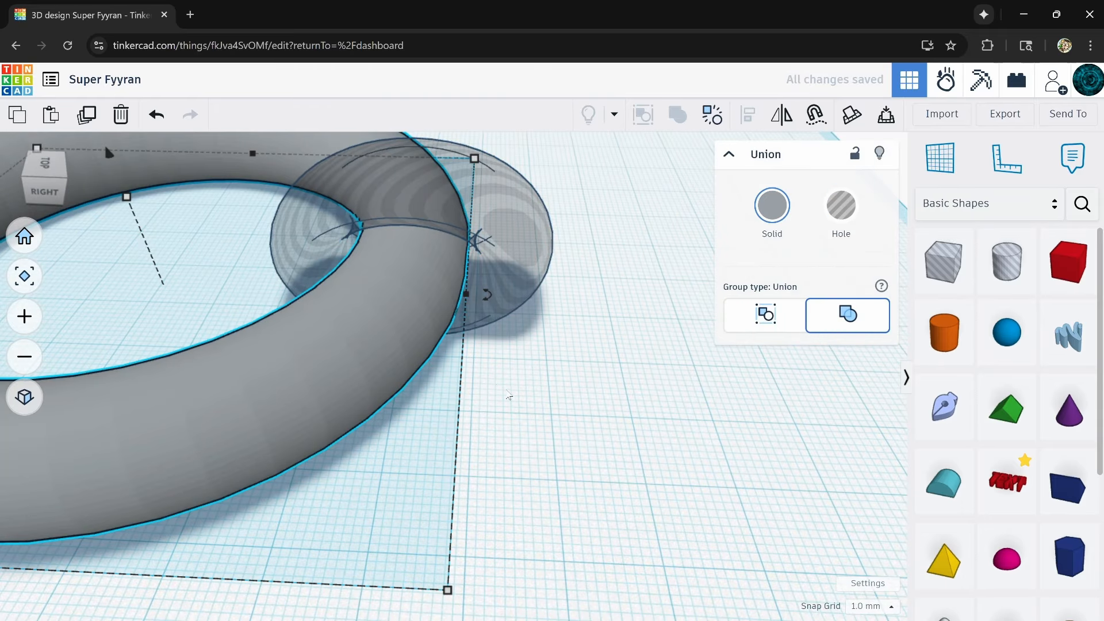
pyautogui.moveTo(392, 228); pyautogui.dragTo(454, 265)
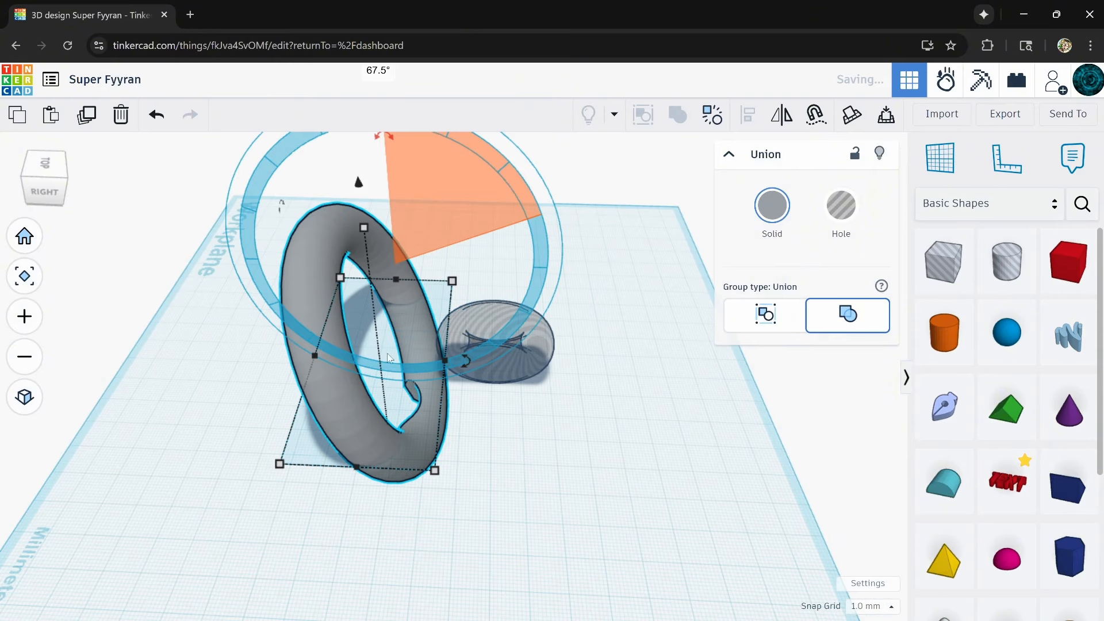
# - Shift the tilted ring across to the small torus hole and raise it so its notched section passes through the loop
pyautogui.press('Right')
pyautogui.press('Right')
pyautogui.press('Right')
pyautogui.press('Right')
pyautogui.press('Right')
pyautogui.press('Right')
pyautogui.press('Right')
pyautogui.press('Right')
pyautogui.press('Right')
pyautogui.press('Right')
pyautogui.press('Right')
pyautogui.press('Right')
pyautogui.press('Right')
pyautogui.press('Right')
pyautogui.press('Right')
pyautogui.press('Right')
pyautogui.press('Right')
pyautogui.press('Right')
pyautogui.press('Right')
pyautogui.press('Right')
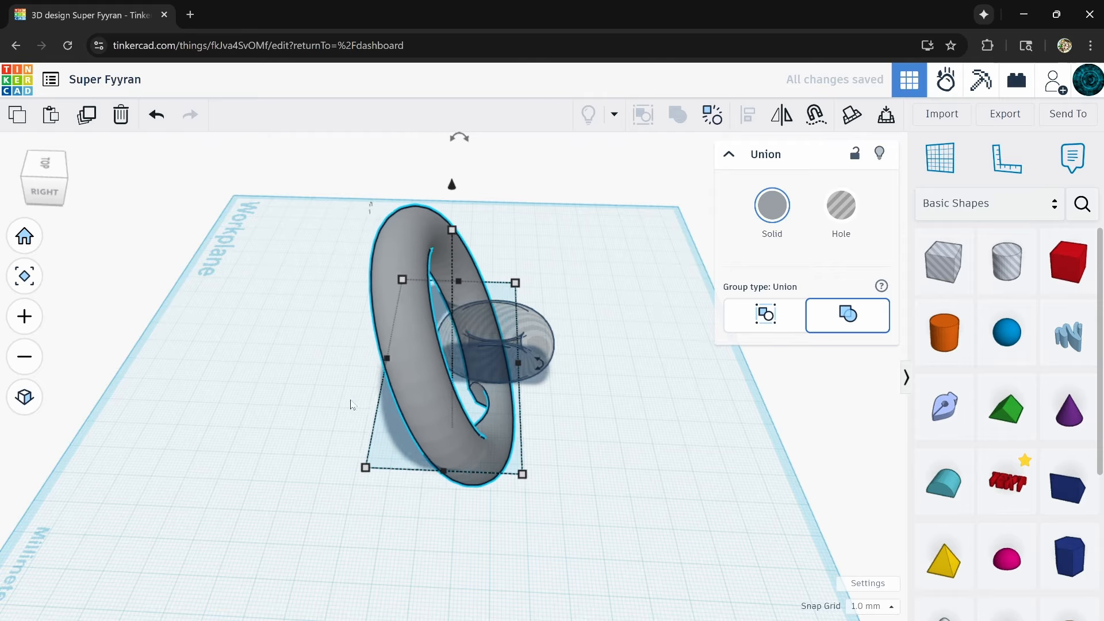
pyautogui.hotkey('ctrl', 'Up')
pyautogui.hotkey('ctrl', 'Up')
pyautogui.hotkey('ctrl', 'Up')
pyautogui.hotkey('ctrl', 'Up')
pyautogui.hotkey('ctrl', 'Up')
pyautogui.hotkey('ctrl', 'Up')
pyautogui.hotkey('ctrl', 'Up')
pyautogui.hotkey('ctrl', 'Up')
pyautogui.hotkey('ctrl', 'Up')
pyautogui.hotkey('ctrl', 'Up')
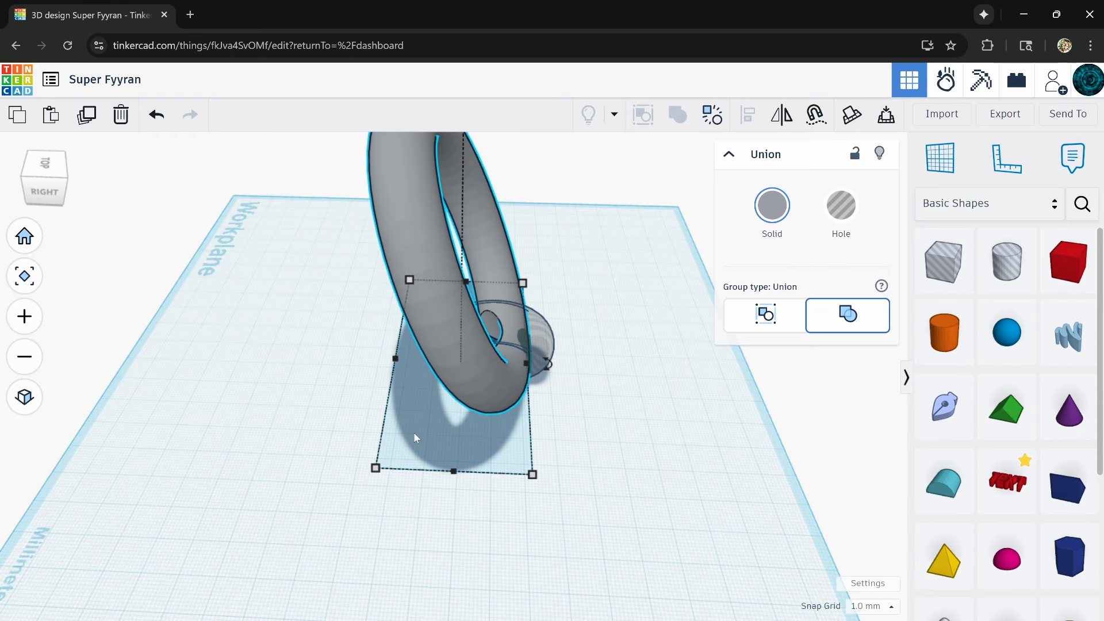
pyautogui.press('Left')
pyautogui.press('Left')
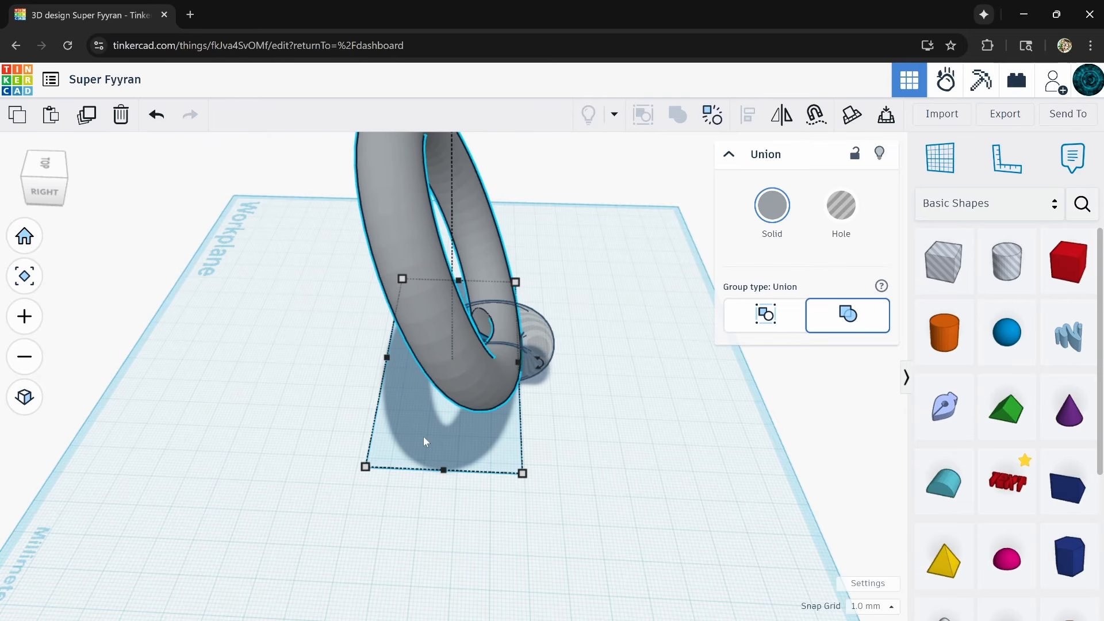
pyautogui.moveTo(450, 435); pyautogui.dragTo(500, 336, button='right')
pyautogui.scroll(3, 501, 388)
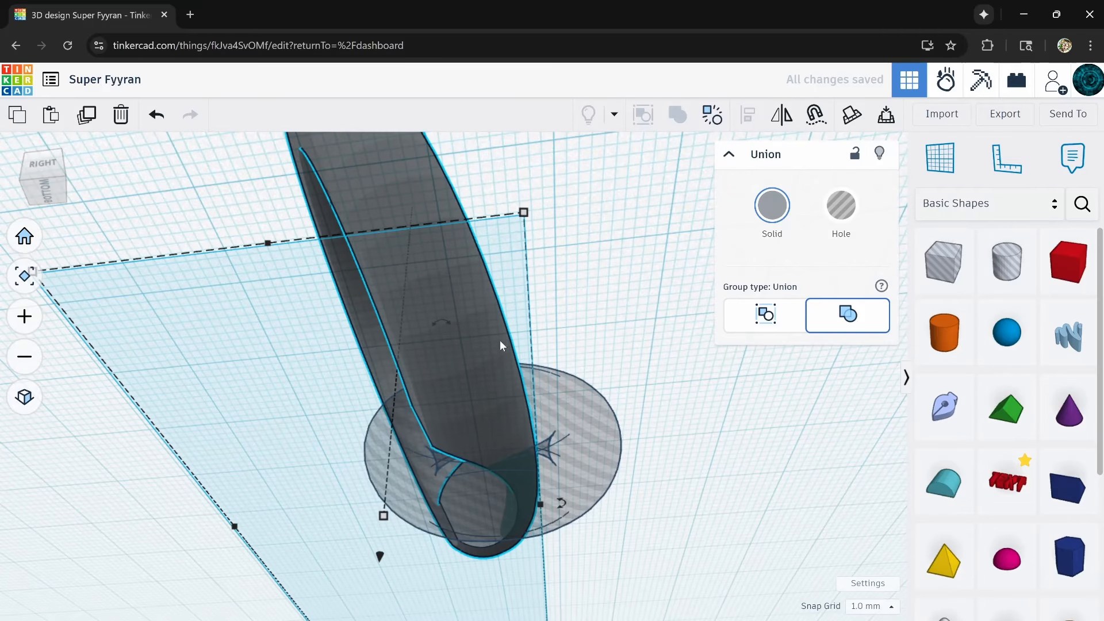
pyautogui.moveTo(495, 412); pyautogui.dragTo(397, 610, button='right')
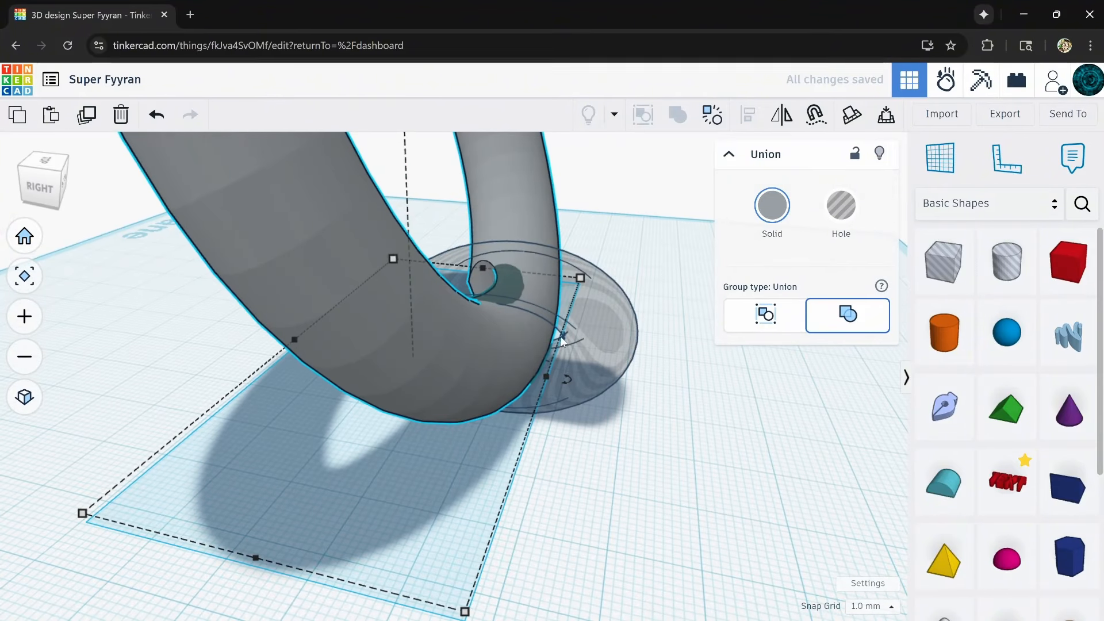
# - Increase the height of the small torus hole to 29 mm
pyautogui.click(573, 322)
pyautogui.moveTo(512, 251); pyautogui.dragTo(512, 224)
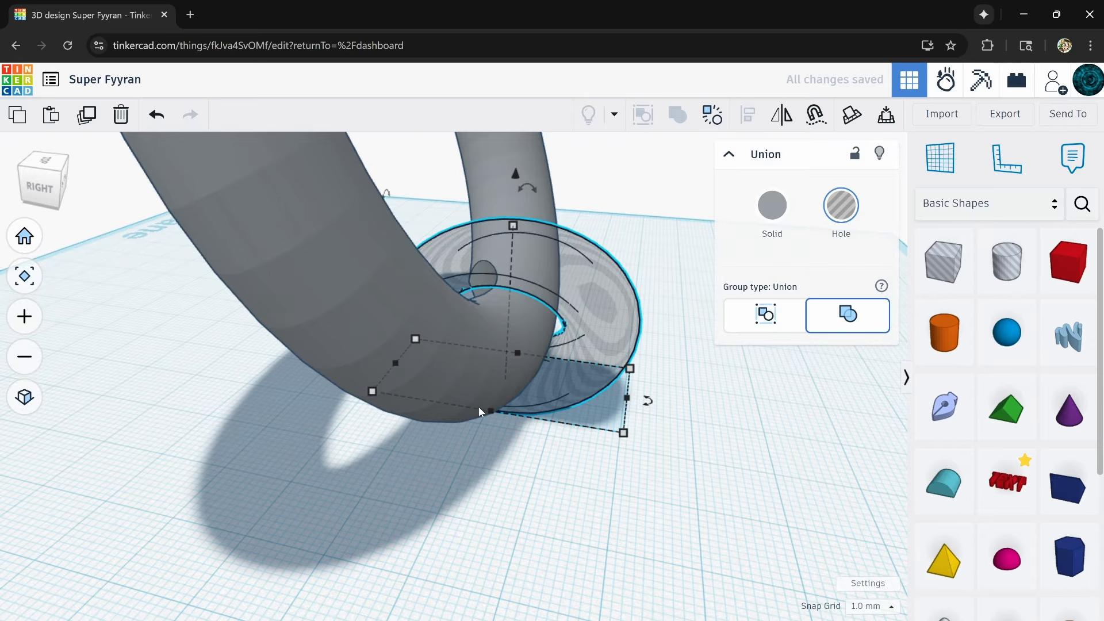
pyautogui.click(411, 353)
pyautogui.moveTo(487, 458); pyautogui.dragTo(615, 306, button='right')
pyautogui.click(529, 223)
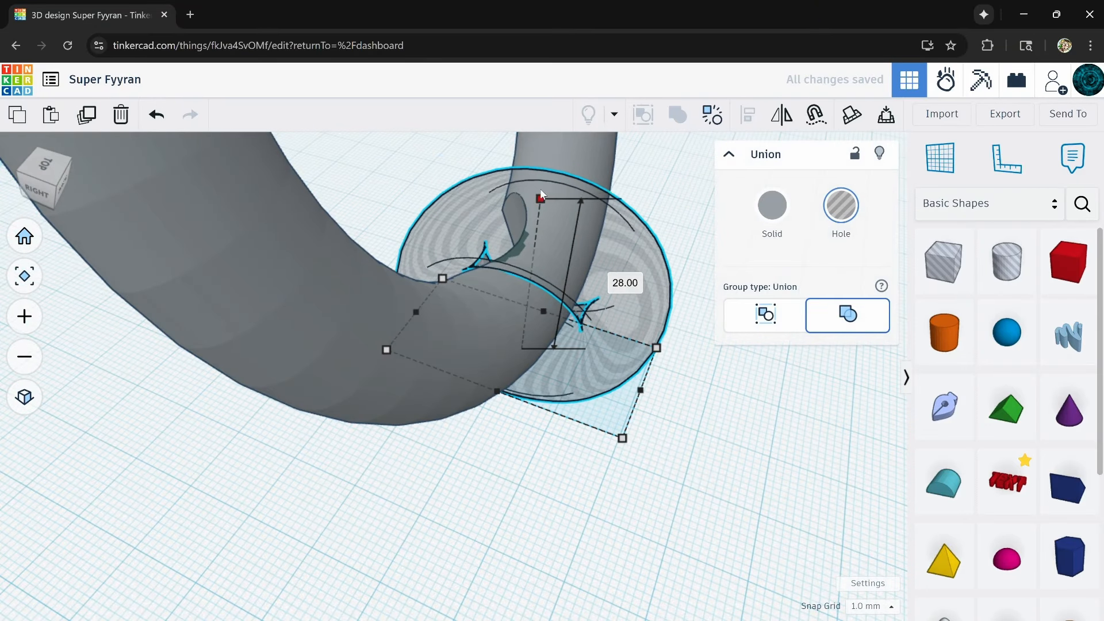
pyautogui.moveTo(541, 194); pyautogui.dragTo(540, 189)
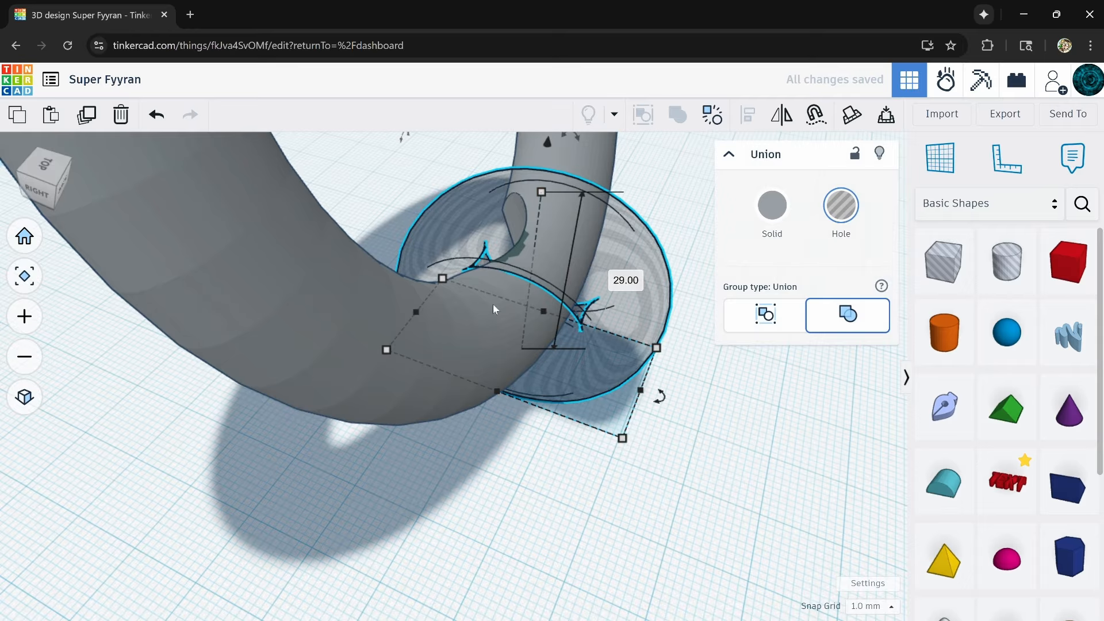
pyautogui.moveTo(460, 404)
pyautogui.mouseDown(button='right')
pyautogui.moveTo(474, 334)
pyautogui.moveTo(469, 267)
pyautogui.moveTo(456, 333)
pyautogui.moveTo(463, 402)
pyautogui.moveTo(476, 405)
pyautogui.mouseUp(button='right')
pyautogui.click(656, 368)
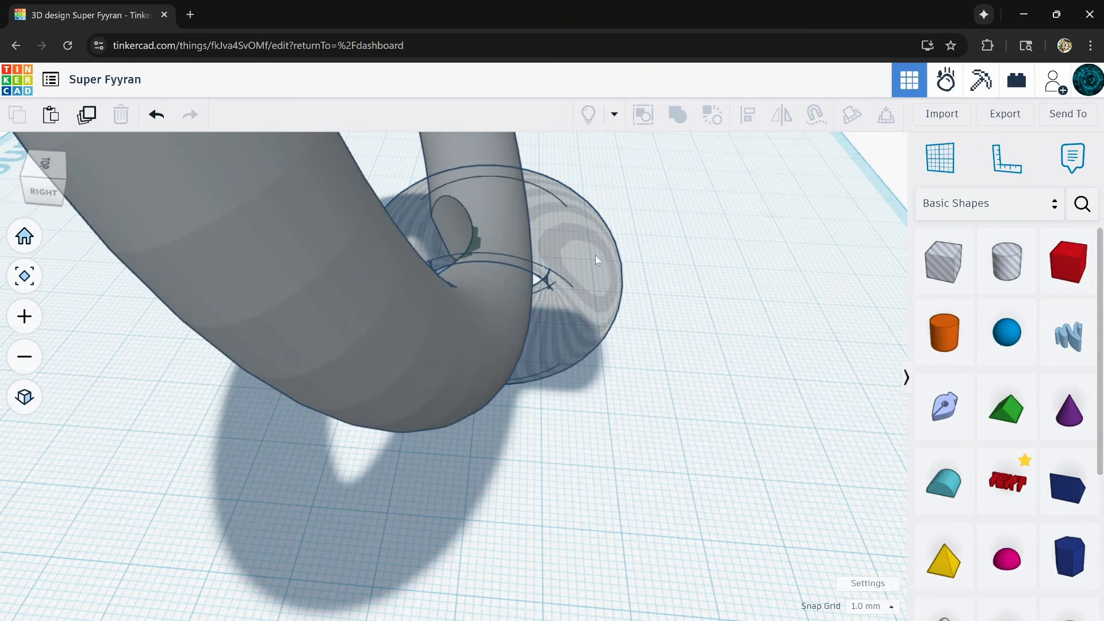
# - Turn the small torus hole solid and inspect how the tilted ring passes through its opening
pyautogui.click(608, 244)
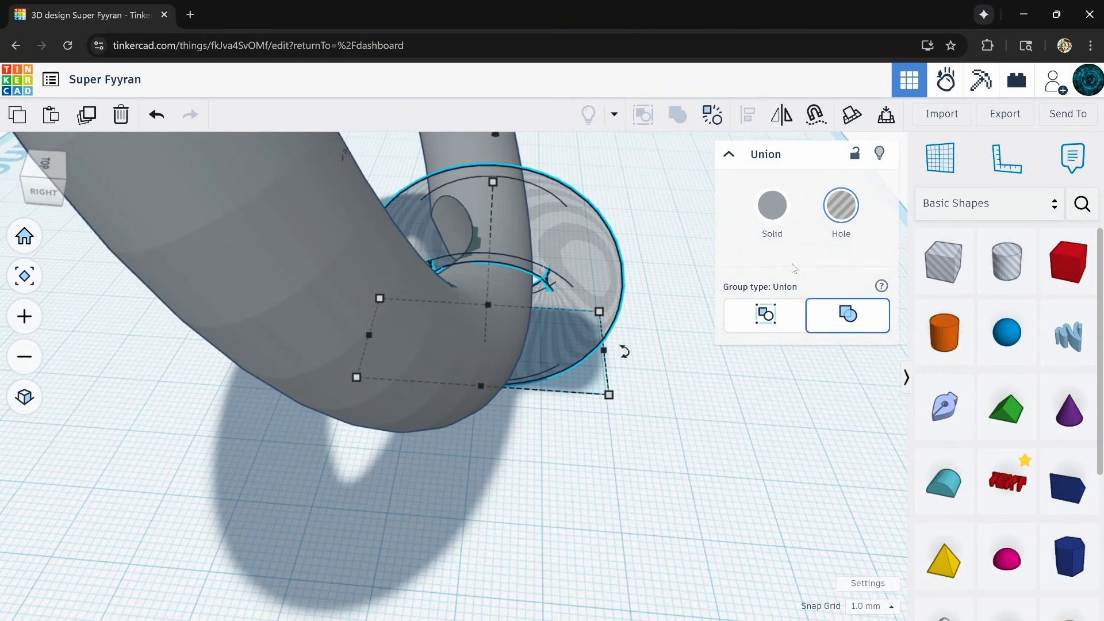
pyautogui.click(763, 212)
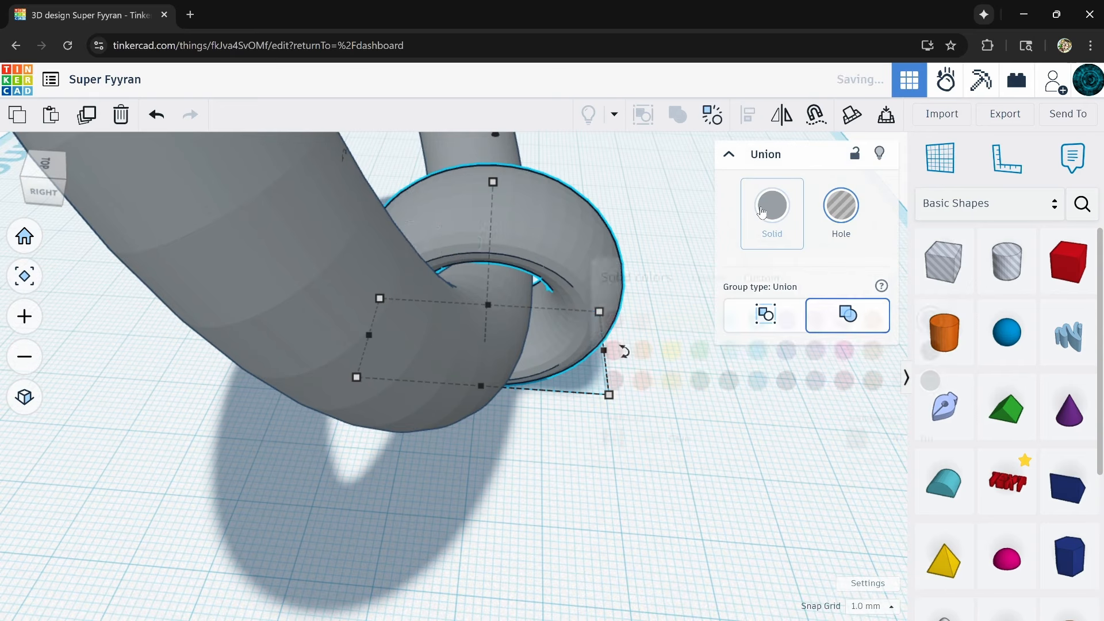
pyautogui.click(560, 227)
pyautogui.moveTo(561, 227); pyautogui.dragTo(537, 241, button='right')
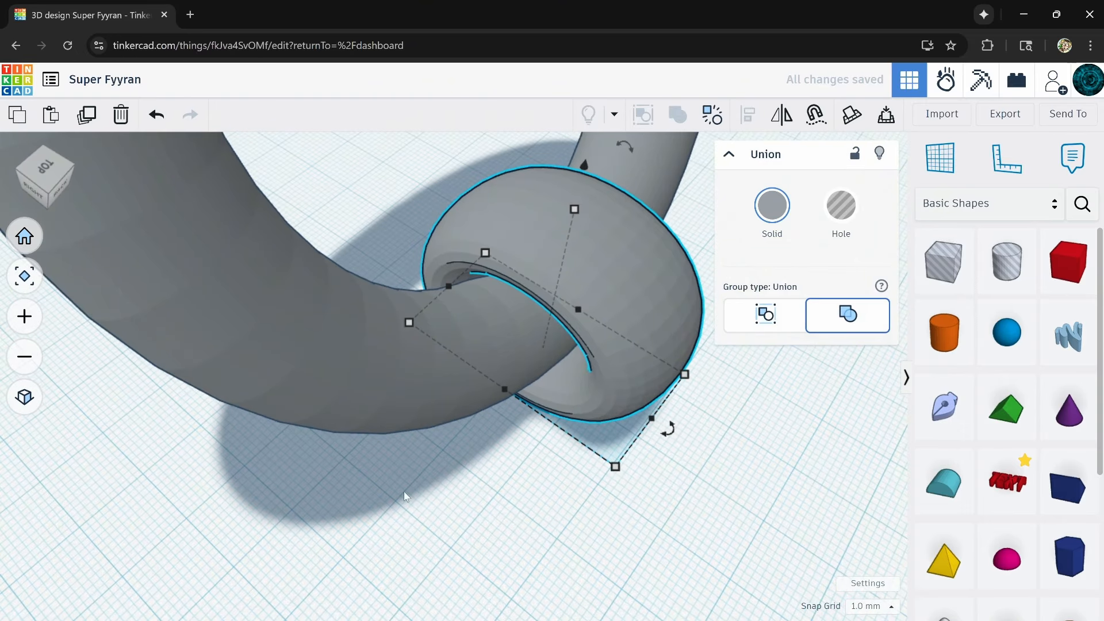
pyautogui.moveTo(403, 491); pyautogui.dragTo(481, 467, button='right')
pyautogui.scroll(-5, 483, 467)
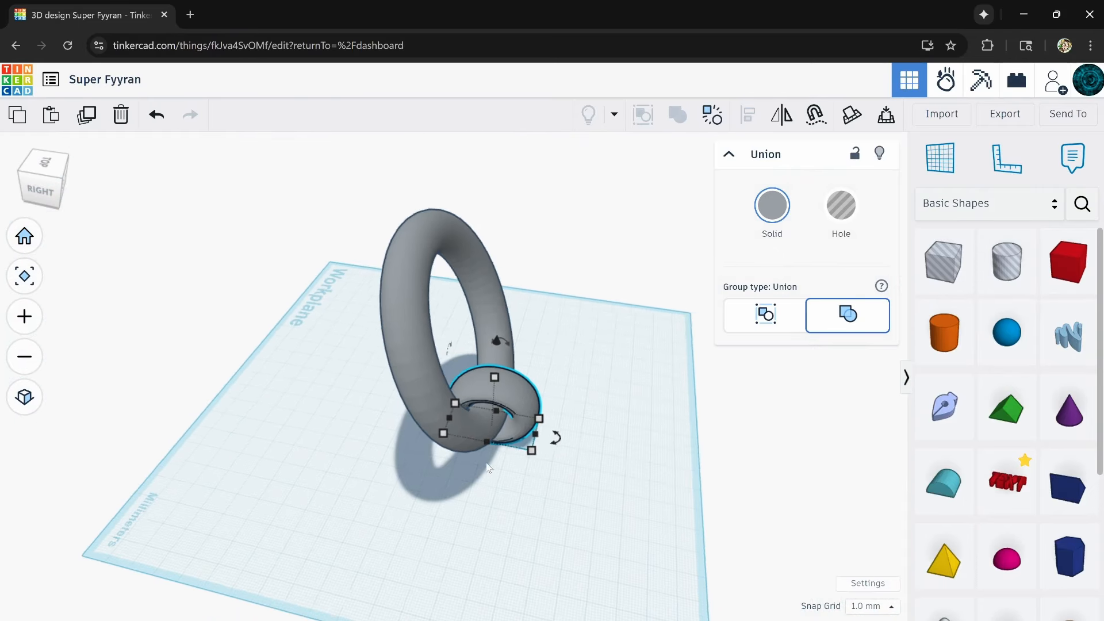
pyautogui.click(409, 314)
pyautogui.moveTo(412, 429); pyautogui.dragTo(459, 385, button='right')
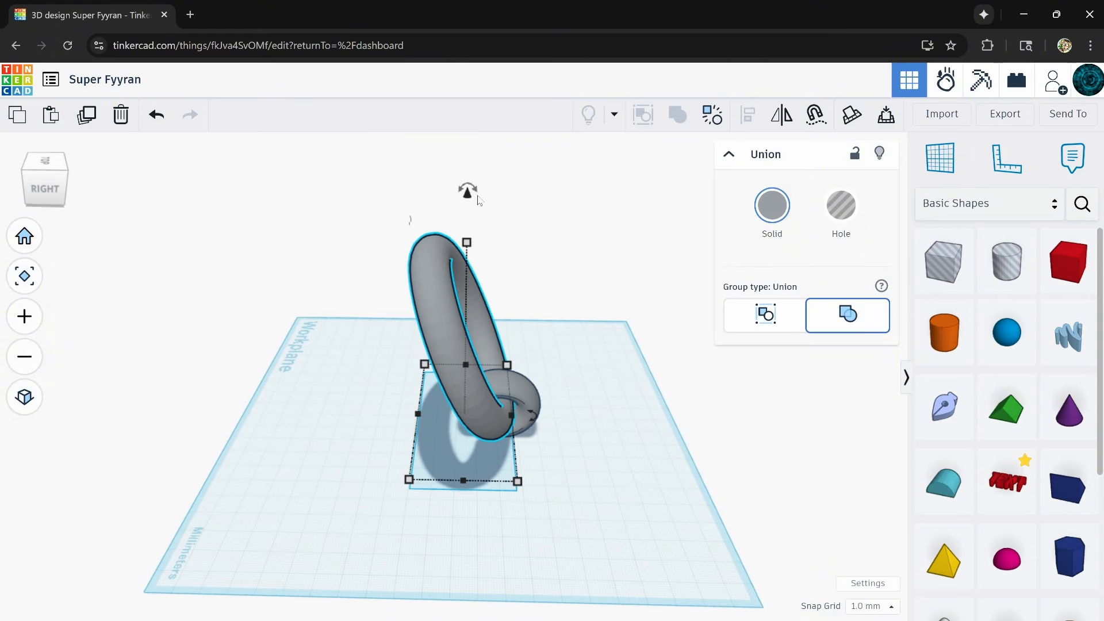
pyautogui.moveTo(482, 196)
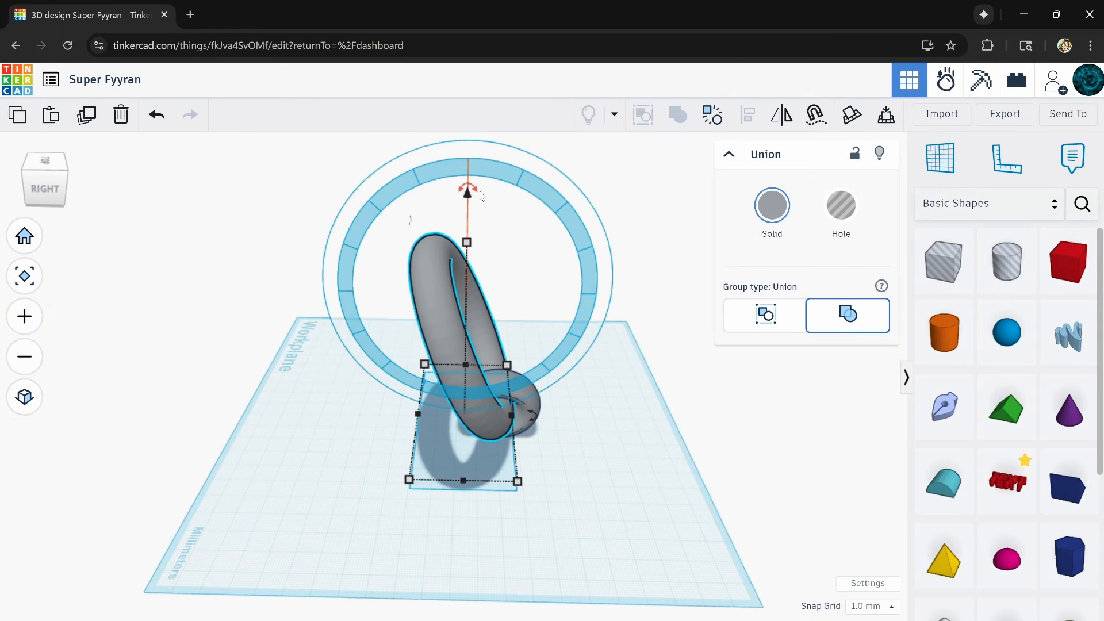
pyautogui.click(524, 365)
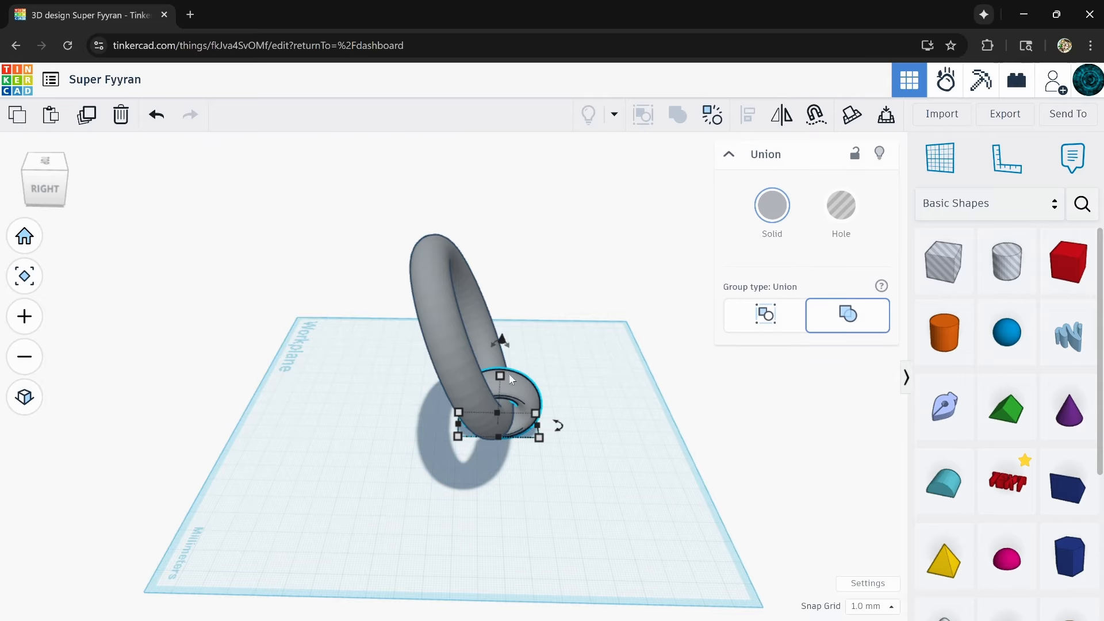
# - Undo the last changes back to the ring lying flat and the small torus being a hole at its previous height
pyautogui.click(154, 116)
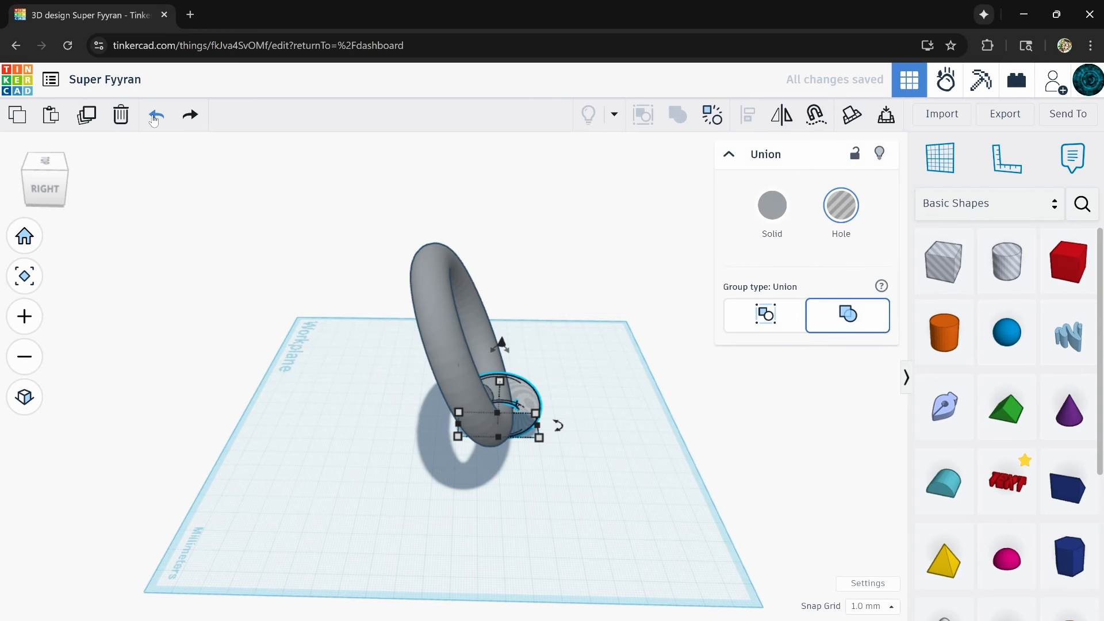
pyautogui.click(154, 117)
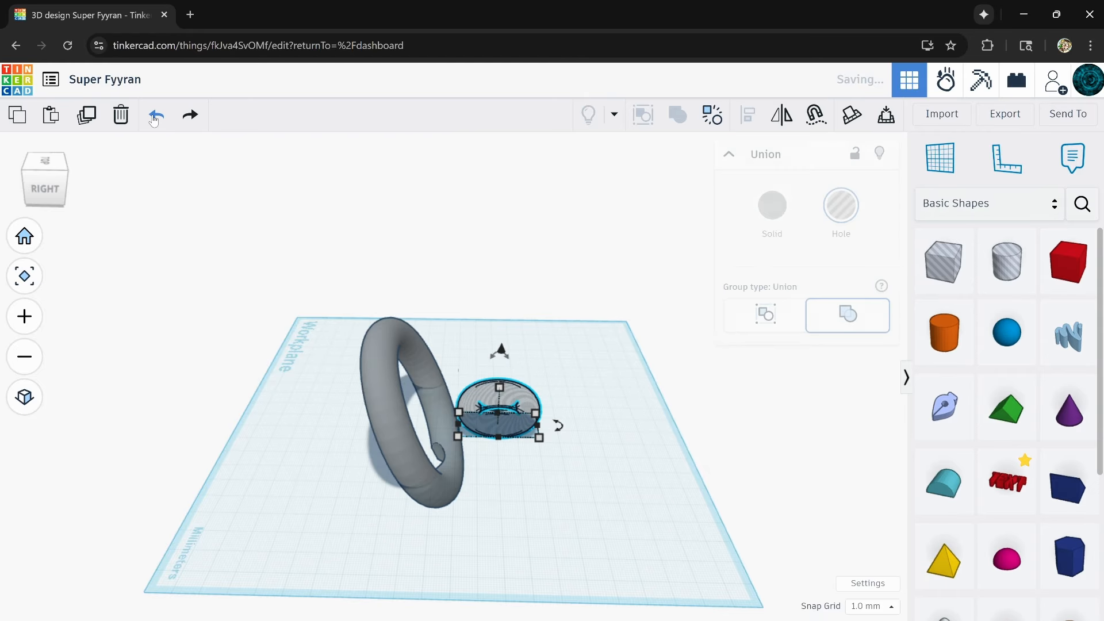
pyautogui.click(154, 117)
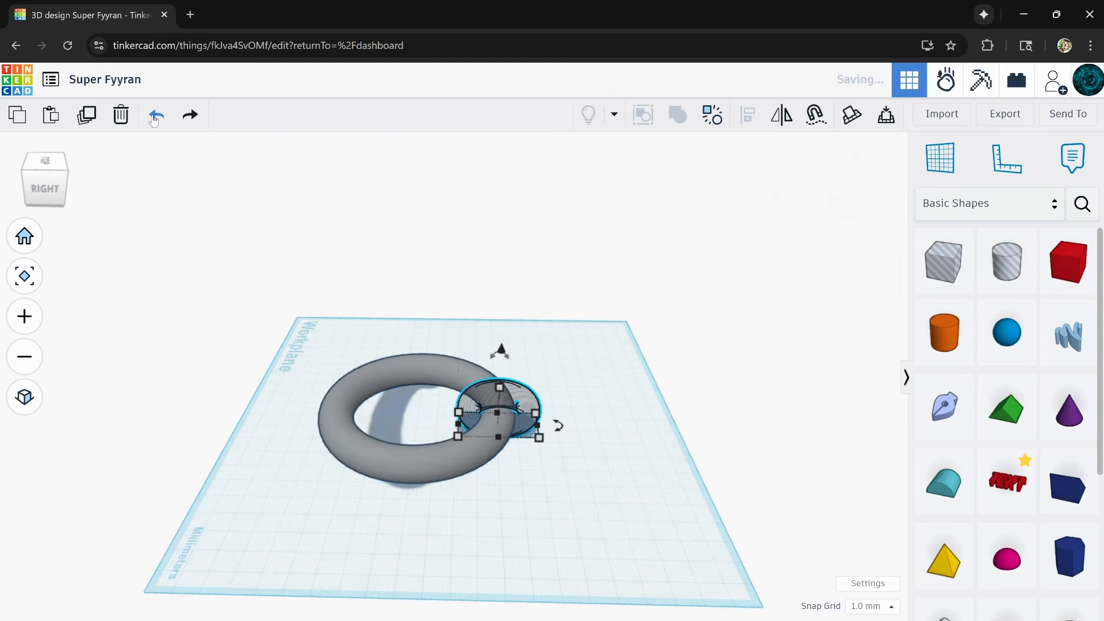
# - Increase the height of the small torus hole again and turn it into a solid
pyautogui.click(503, 393)
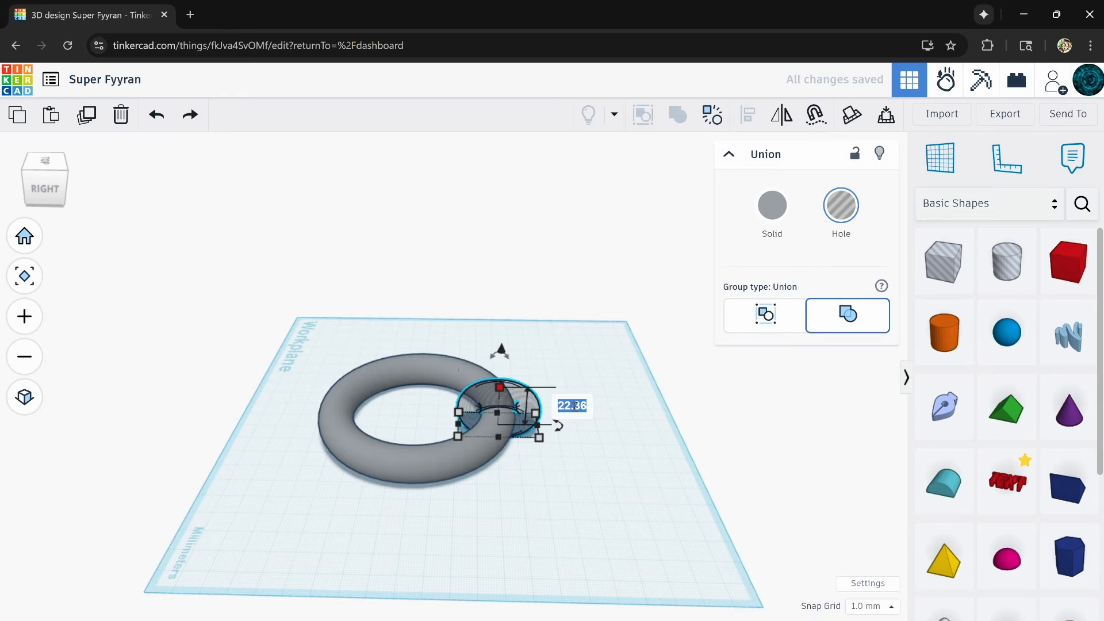
pyautogui.click(549, 441)
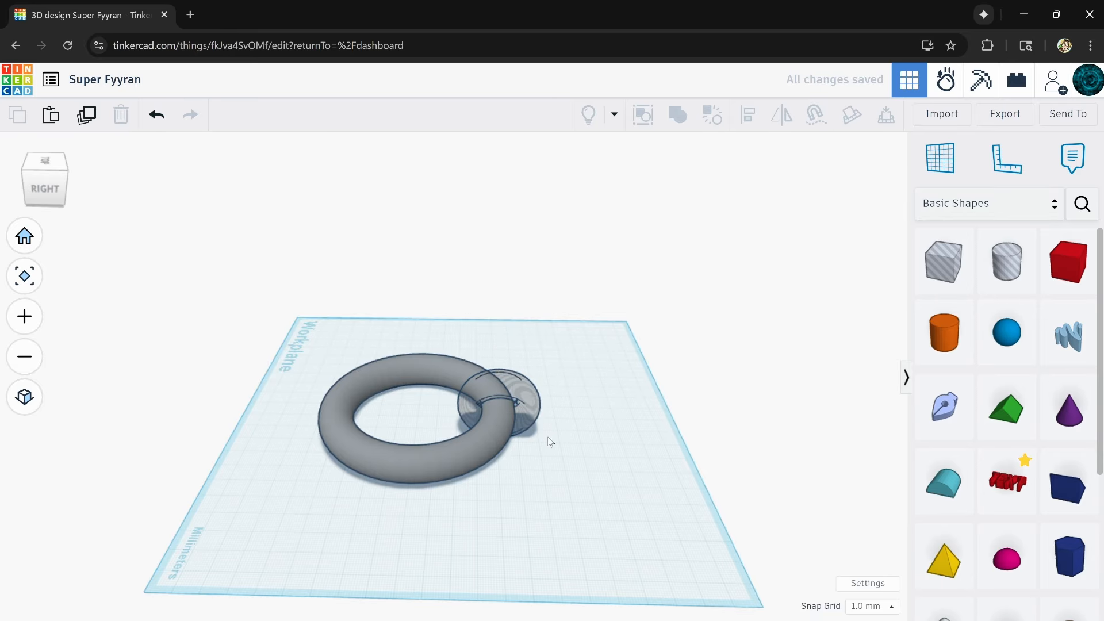
pyautogui.click(772, 205)
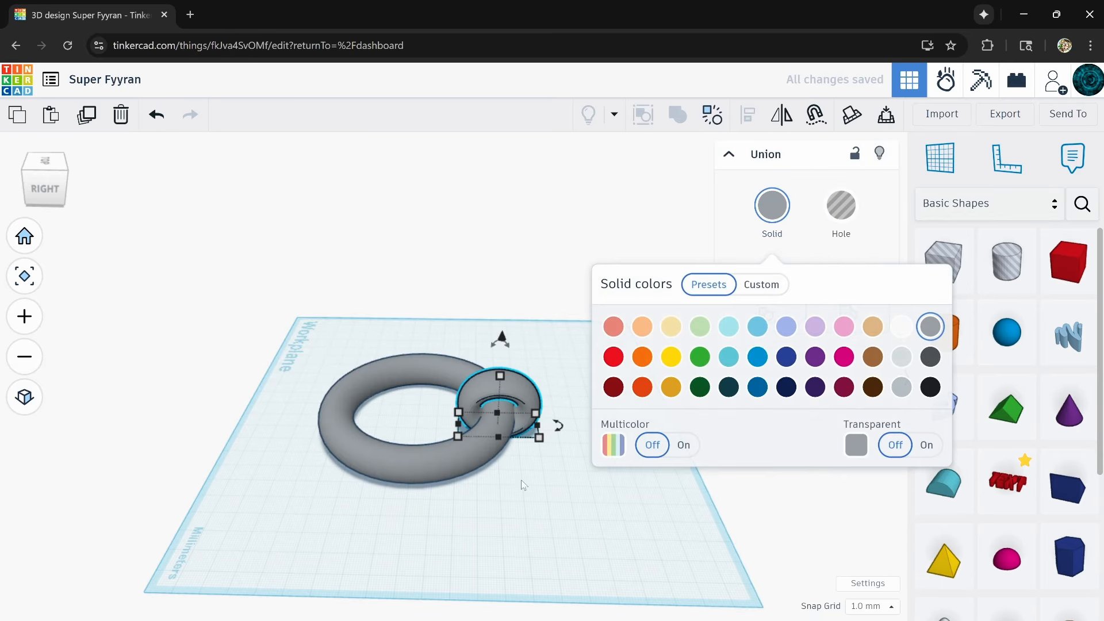
# - Turn the large ring hole back into a solid
pyautogui.scroll(3, 546, 397)
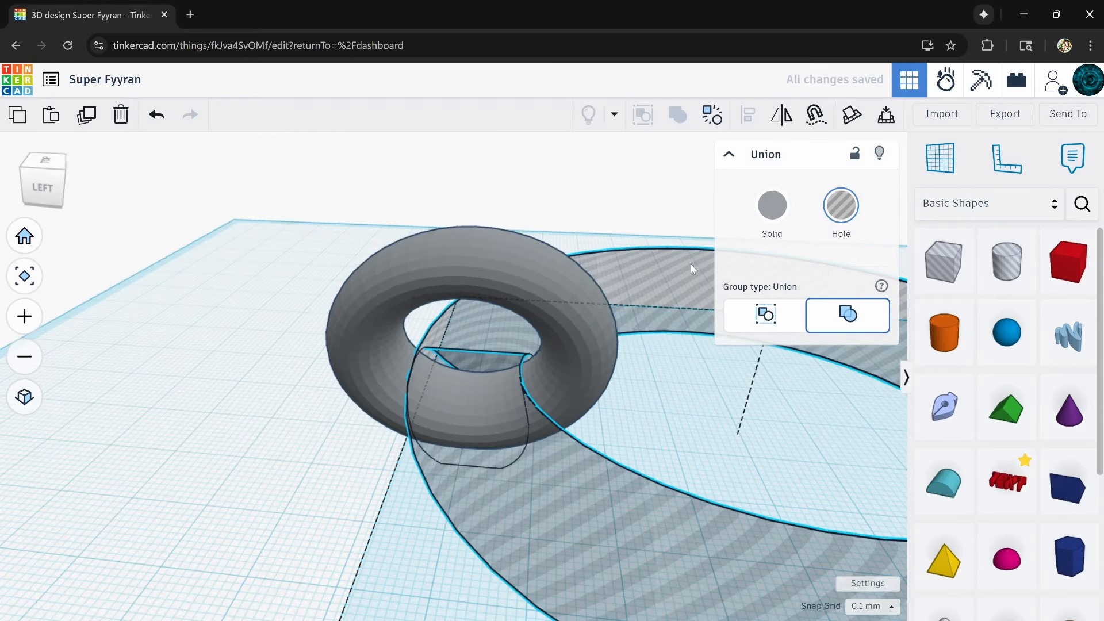
pyautogui.click(652, 377)
pyautogui.click(653, 288)
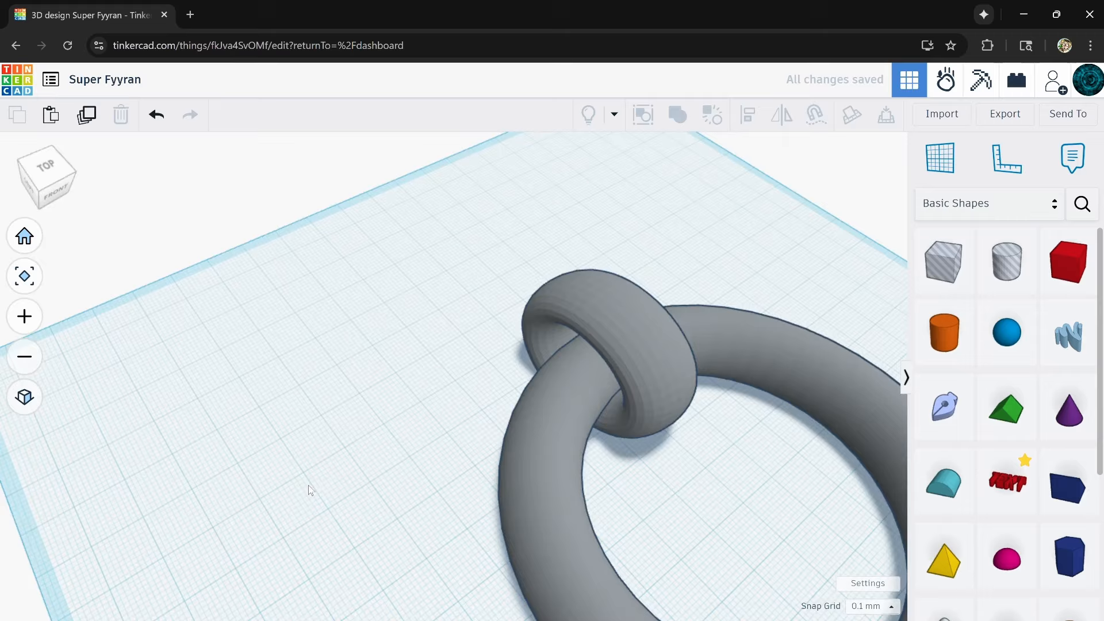
# - Colour both the large ring and the small torus loop yellow and check how they look together
pyautogui.moveTo(308, 485); pyautogui.dragTo(694, 298, button='right')
pyautogui.moveTo(693, 299); pyautogui.dragTo(498, 437)
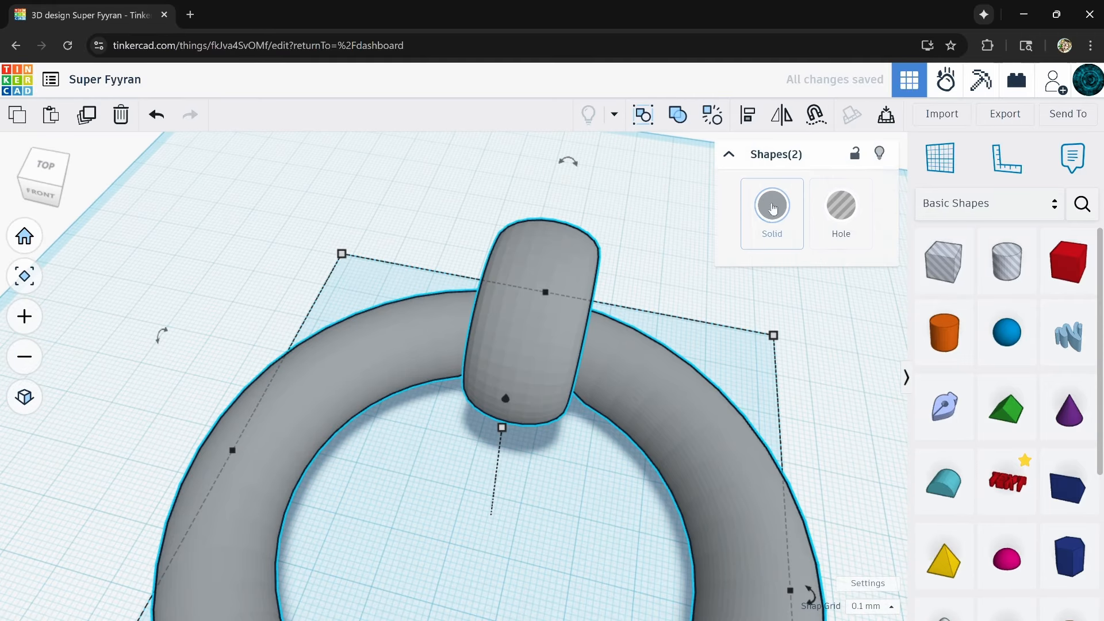
pyautogui.click(772, 206)
pyautogui.click(671, 357)
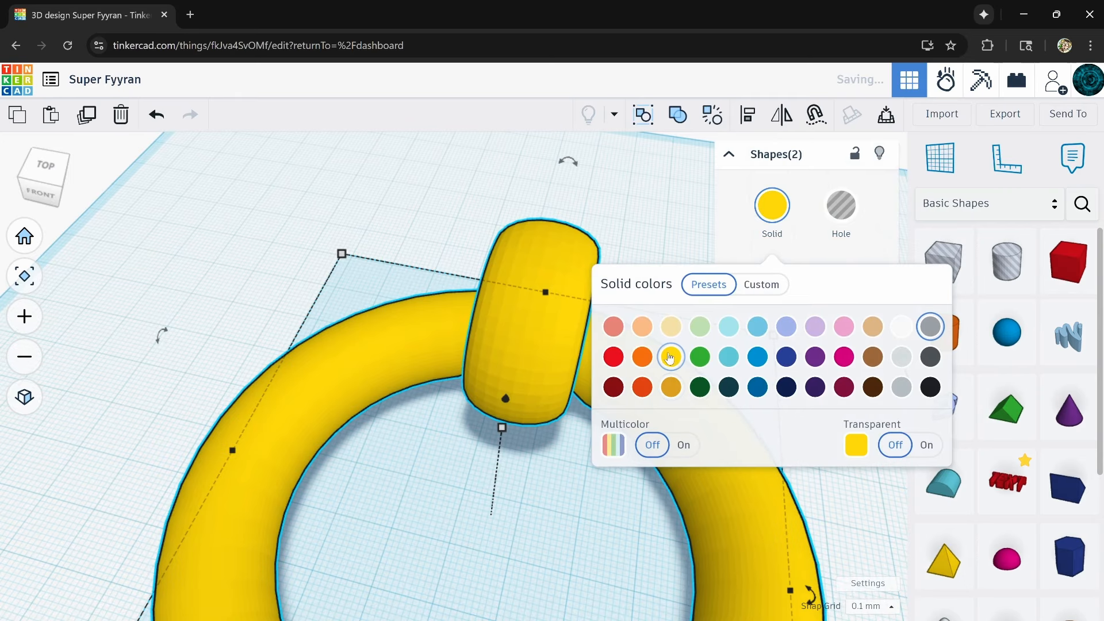
pyautogui.click(255, 170)
pyautogui.scroll(-7, 396, 421)
pyautogui.moveTo(357, 451); pyautogui.dragTo(210, 398, button='right')
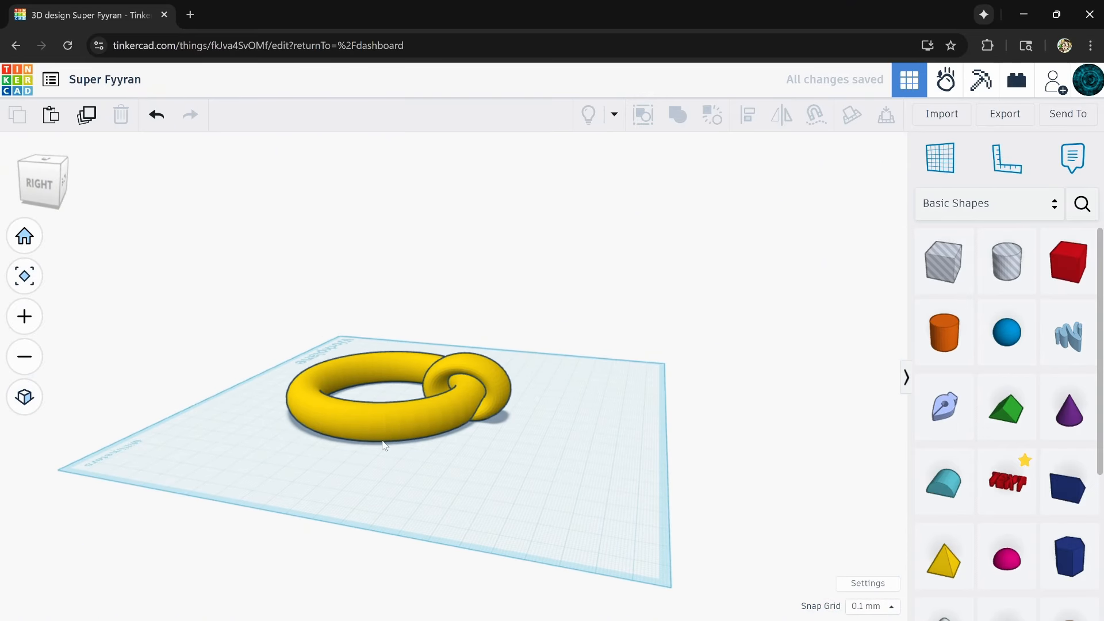
pyautogui.moveTo(384, 446); pyautogui.dragTo(614, 482, button='right')
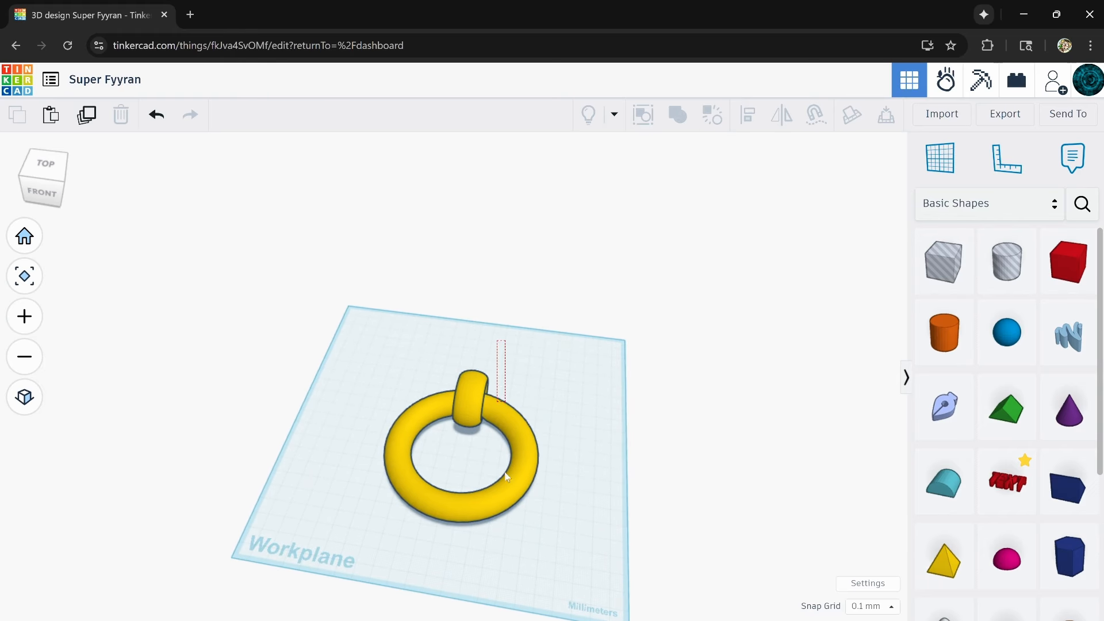
# - Recolour both the large ring and the small torus loop in the grey preset
pyautogui.hotkey('ctrl', 'a')
pyautogui.click(778, 208)
pyautogui.click(930, 326)
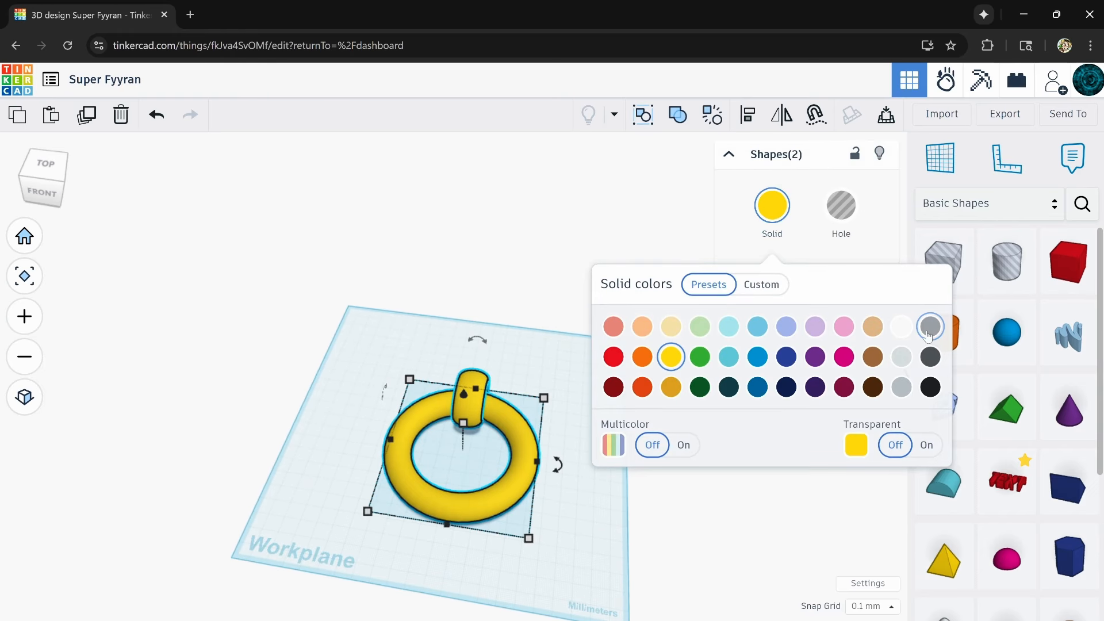
pyautogui.scroll(3, 397, 420)
pyautogui.click(366, 396)
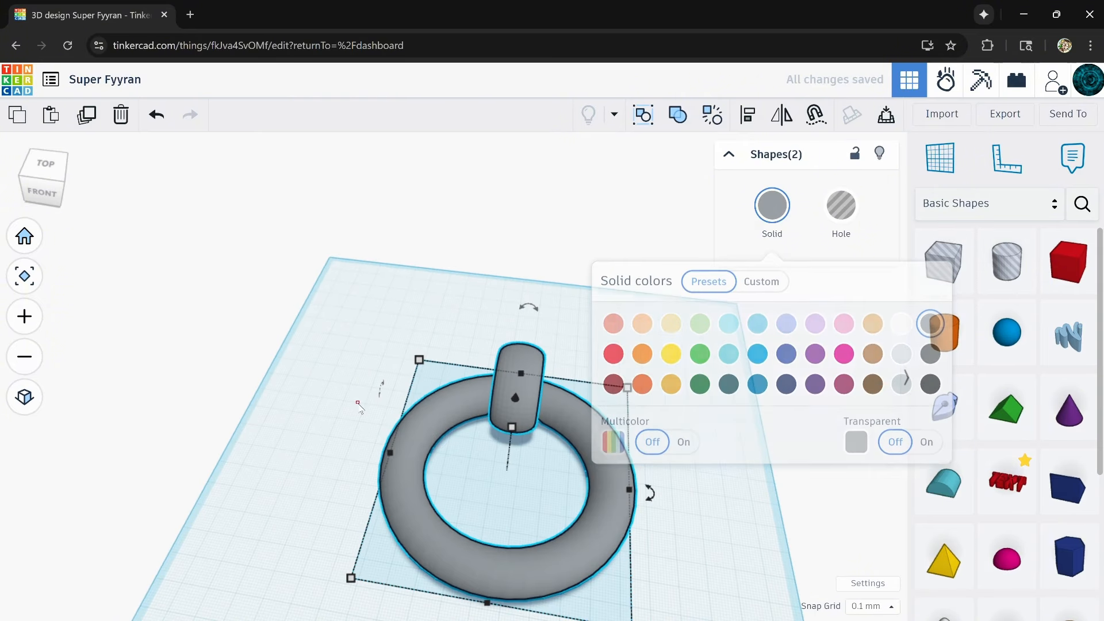
# - Examine the large ring and small torus loop from several sides, checking the clearance where they interlock
pyautogui.moveTo(368, 396); pyautogui.dragTo(524, 357, button='right')
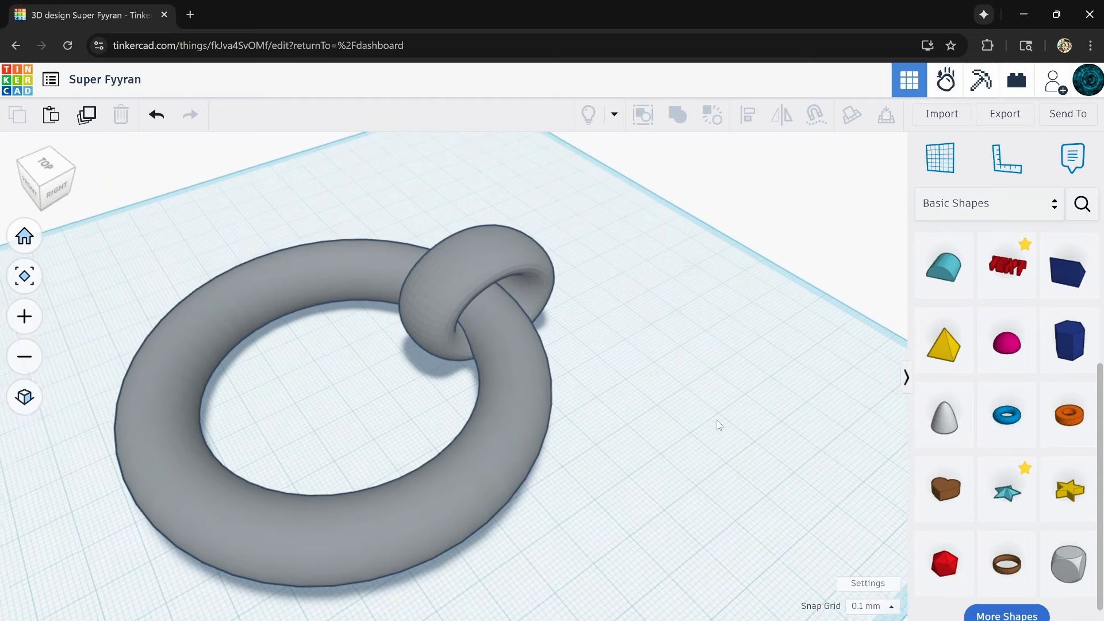
pyautogui.moveTo(717, 419); pyautogui.dragTo(553, 307, button='right')
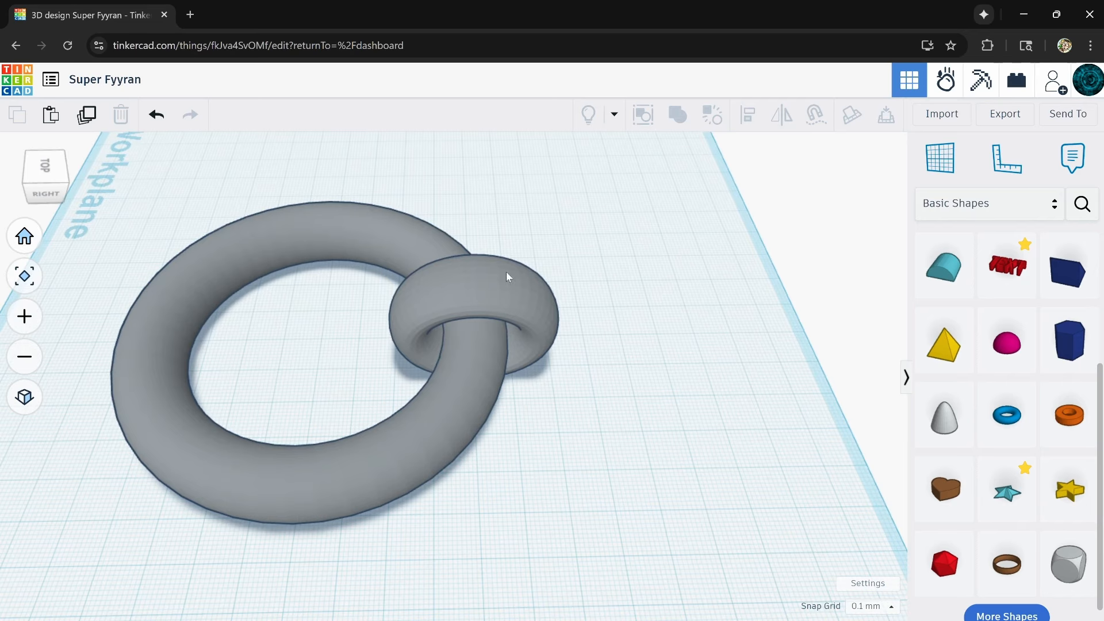
pyautogui.scroll(4, 424, 288)
pyautogui.moveTo(425, 288); pyautogui.dragTo(581, 327, button='right')
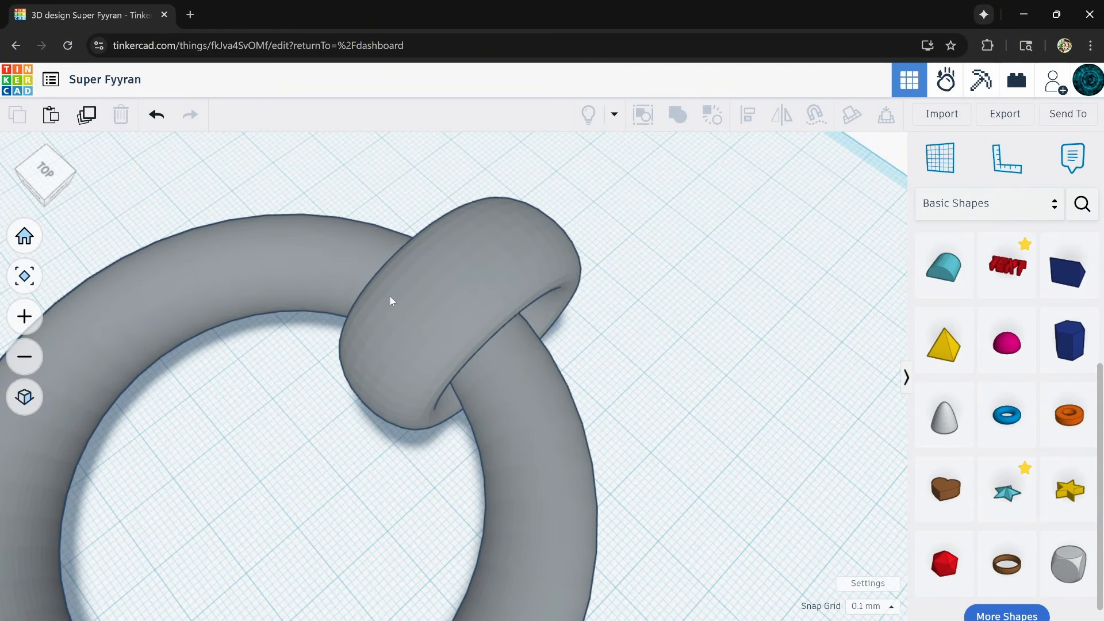
pyautogui.scroll(-4, 388, 352)
pyautogui.moveTo(443, 343); pyautogui.dragTo(582, 387, button='right')
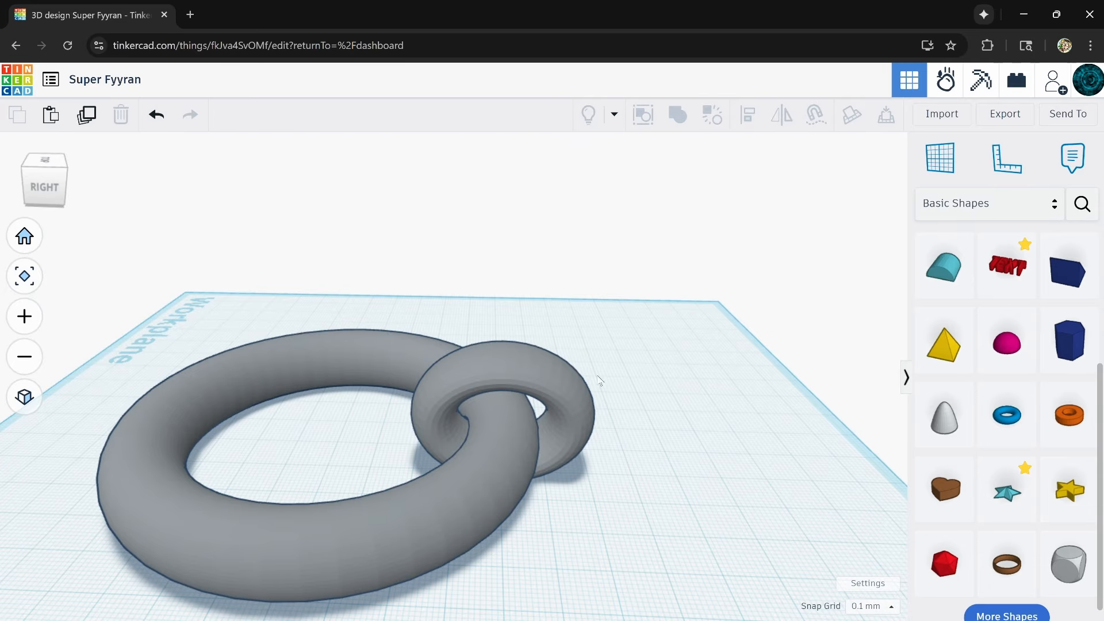
pyautogui.moveTo(404, 402); pyautogui.dragTo(258, 490, button='right')
pyautogui.scroll(5, 257, 491)
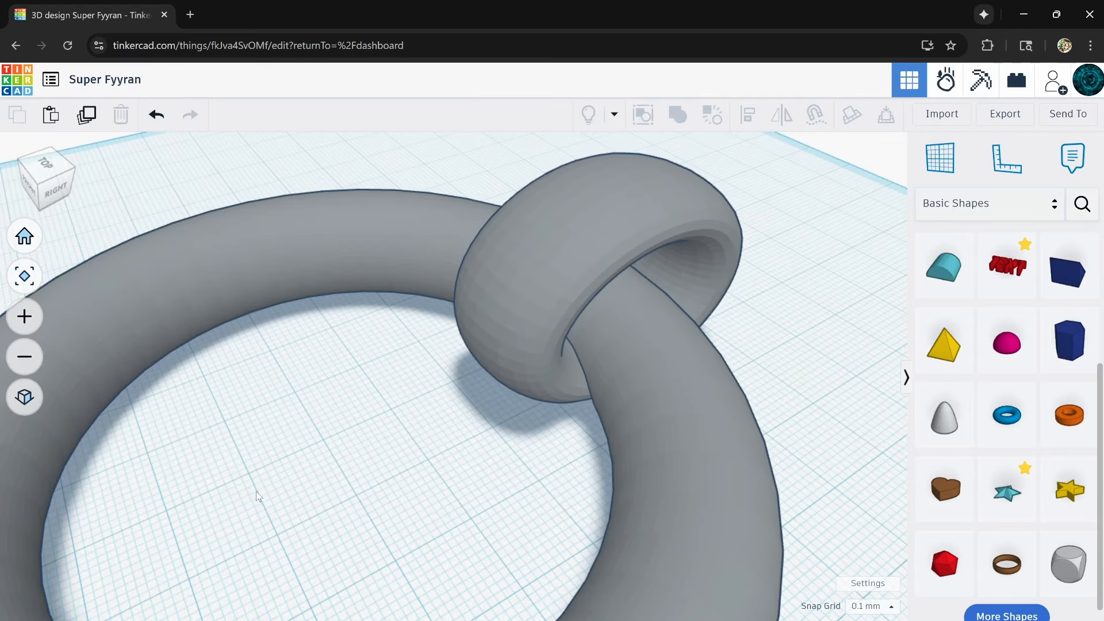
pyautogui.moveTo(408, 480); pyautogui.dragTo(529, 452, button='right')
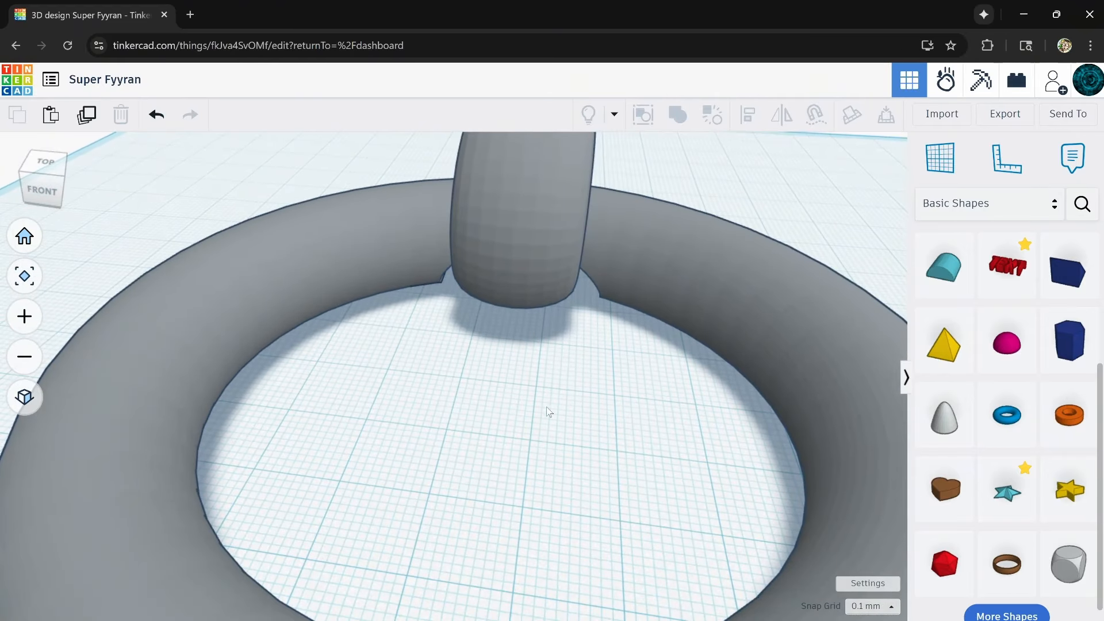
pyautogui.moveTo(548, 410); pyautogui.dragTo(325, 308, button='right')
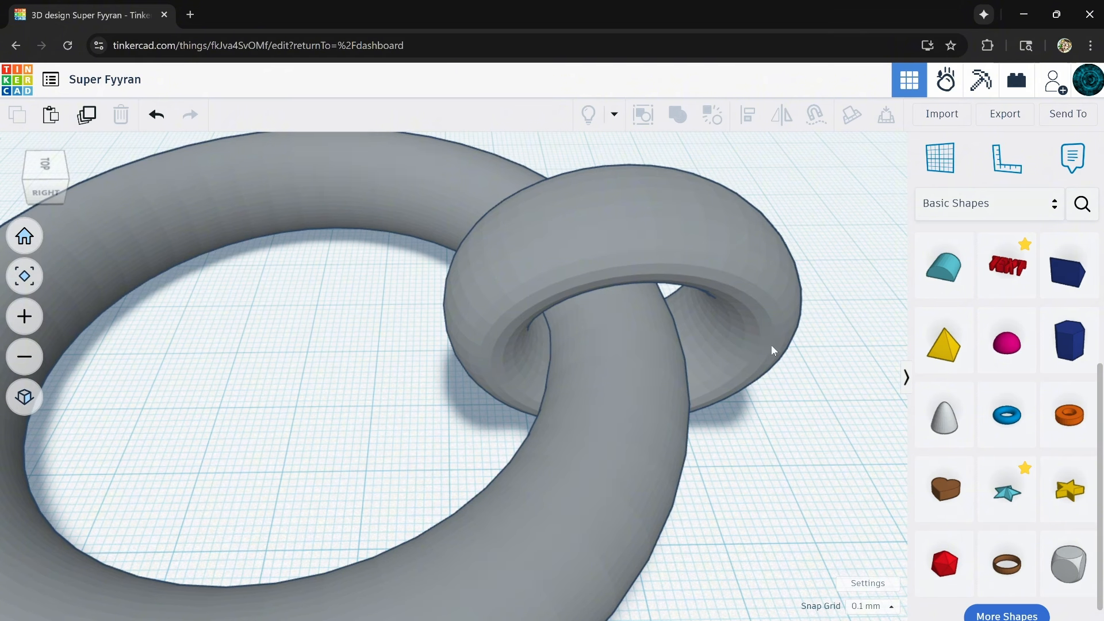
pyautogui.moveTo(793, 387); pyautogui.dragTo(754, 457, button='middle')
pyautogui.moveTo(365, 472); pyautogui.dragTo(599, 473, button='right')
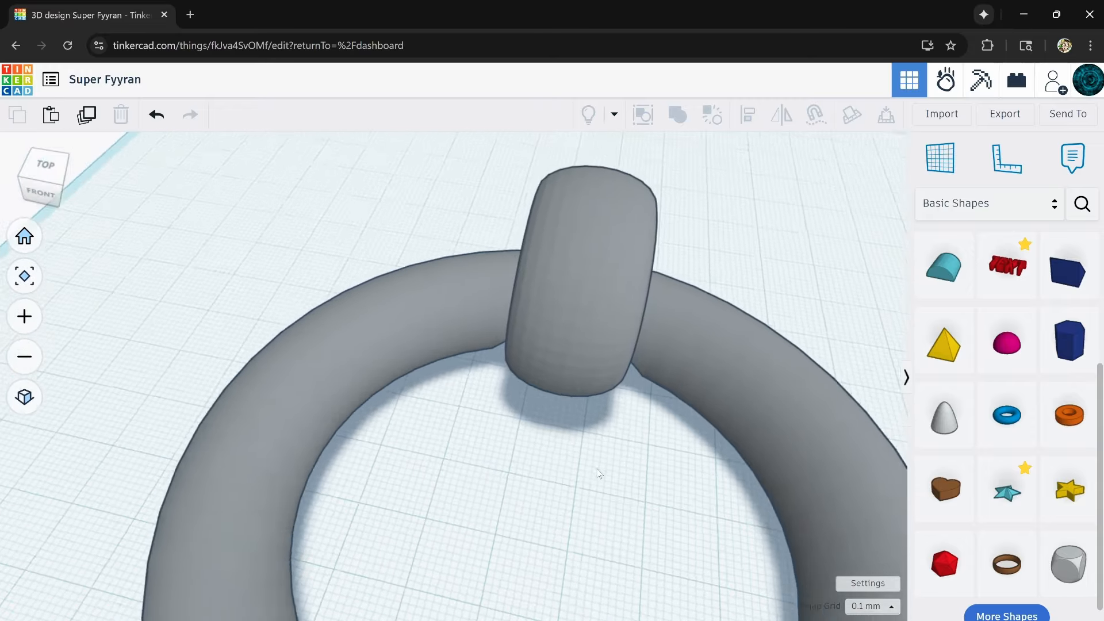
pyautogui.scroll(-6, 591, 469)
pyautogui.scroll(-3, 623, 470)
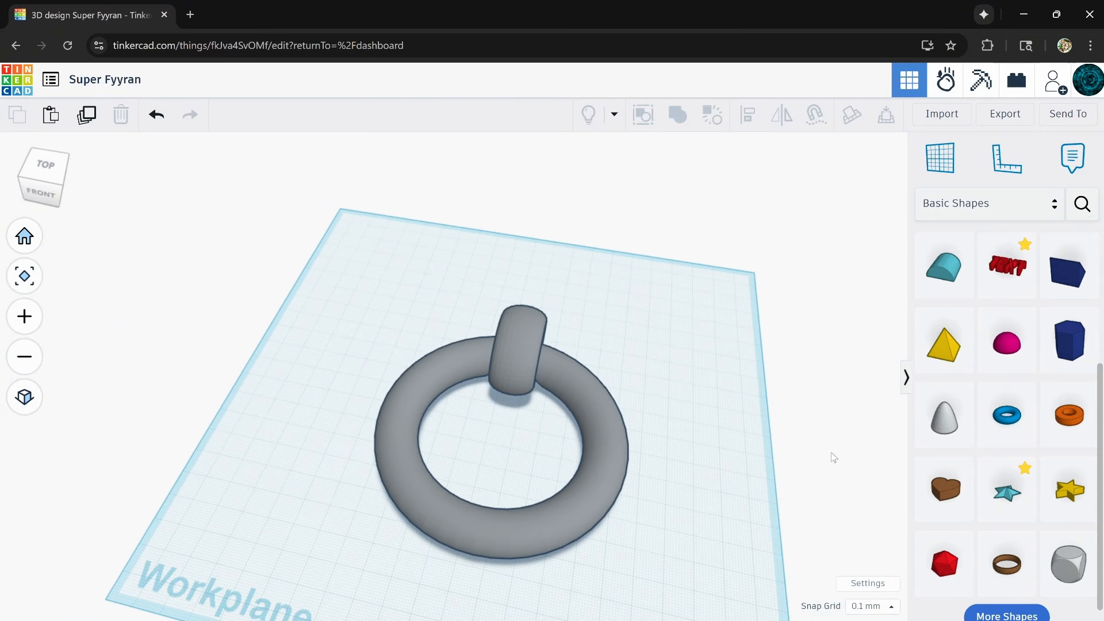
# - Place a sphere inside the large ring, just in front of the small torus loop
pyautogui.scroll(4, 960, 413)
pyautogui.scroll(-1, 978, 374)
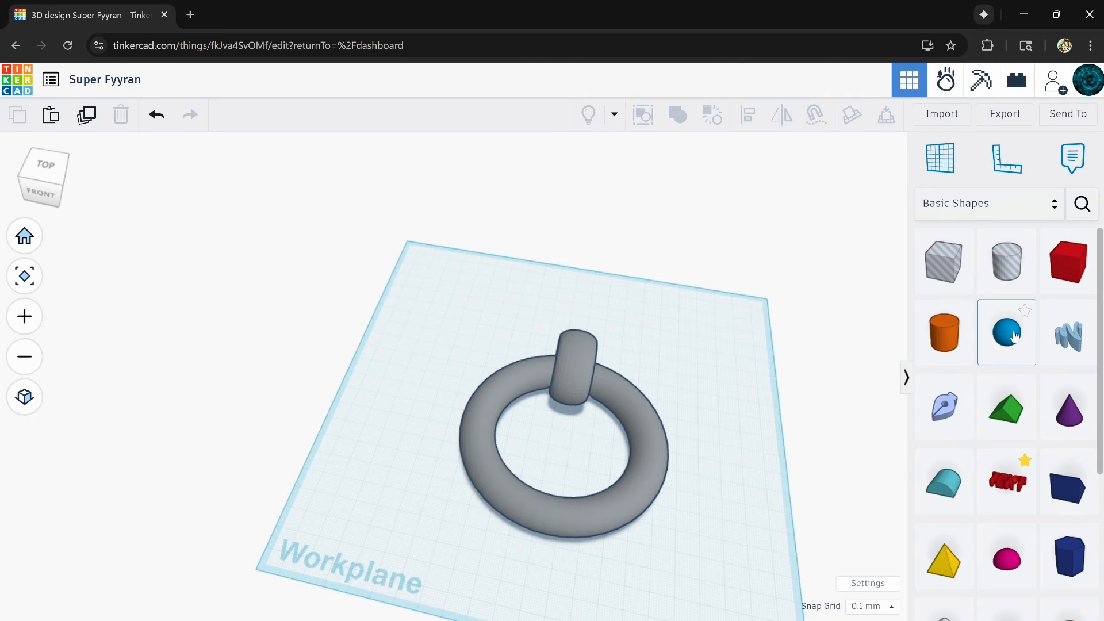
pyautogui.moveTo(599, 458); pyautogui.dragTo(557, 438)
pyautogui.scroll(4, 558, 436)
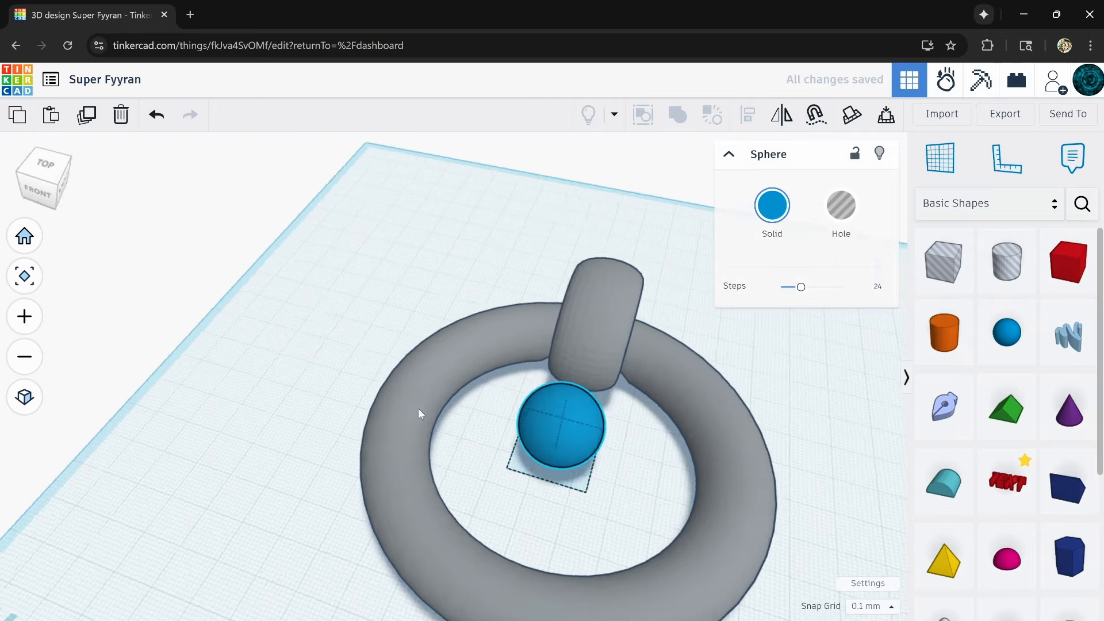
# - Enlarge the sphere into an ellipsoid about 27.4 mm tall touching the small torus loop, and colour it grey
pyautogui.moveTo(419, 410); pyautogui.dragTo(340, 396, button='right')
pyautogui.moveTo(487, 503); pyautogui.dragTo(567, 562)
pyautogui.moveTo(454, 489); pyautogui.dragTo(460, 498)
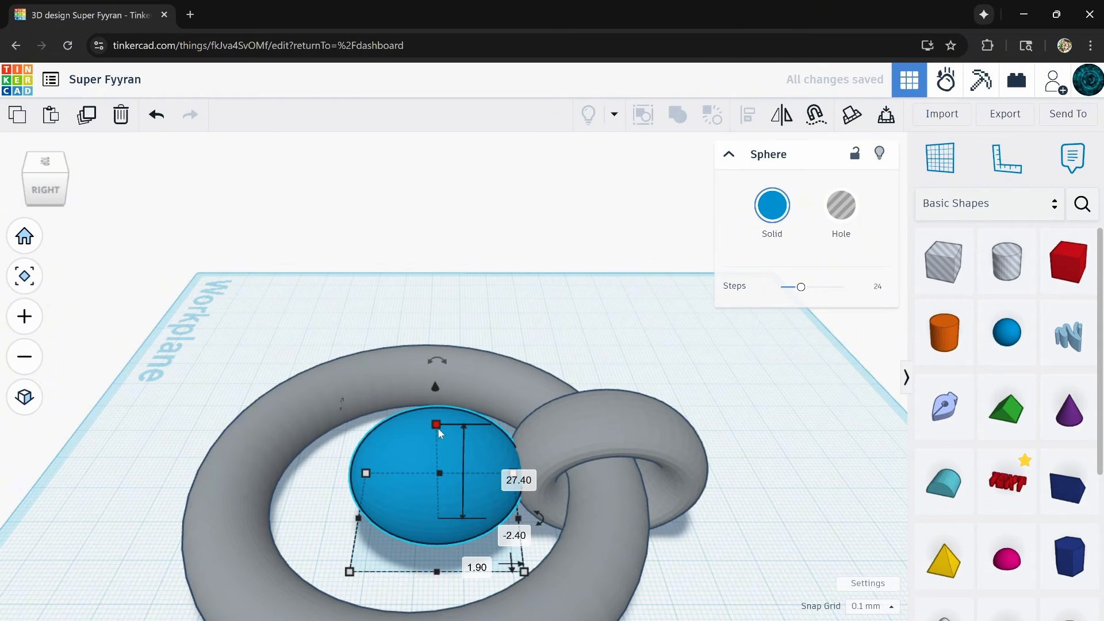
pyautogui.click(774, 205)
pyautogui.click(931, 326)
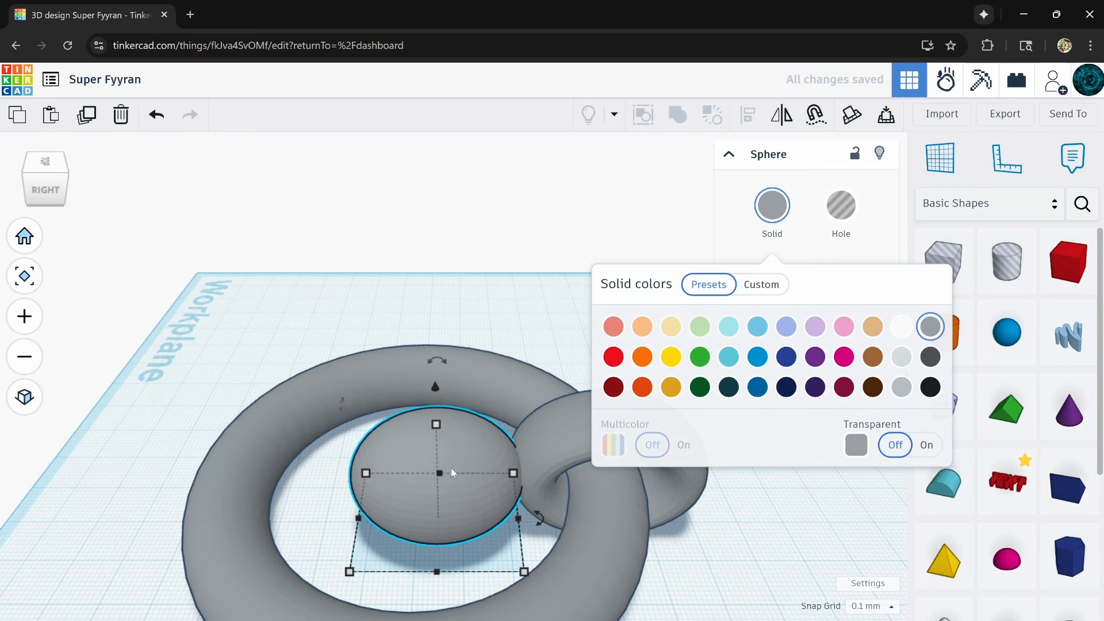
# - Nudge the grey ellipsoid sideways in 0.1 mm increments in front of the small torus loop
pyautogui.moveTo(434, 388); pyautogui.dragTo(616, 419, button='right')
pyautogui.press('Left')
pyautogui.press('Left')
pyautogui.press('Left')
pyautogui.press('Left')
pyautogui.press('Left')
pyautogui.press('Left')
pyautogui.press('Left')
pyautogui.press('Left')
pyautogui.press('Left')
pyautogui.press('Left')
pyautogui.press('Left')
pyautogui.press('Left')
pyautogui.press('Left')
pyautogui.press('Left')
pyautogui.press('Left')
pyautogui.press('Left')
pyautogui.press('Left')
pyautogui.press('Left')
pyautogui.press('Left')
pyautogui.press('Left')
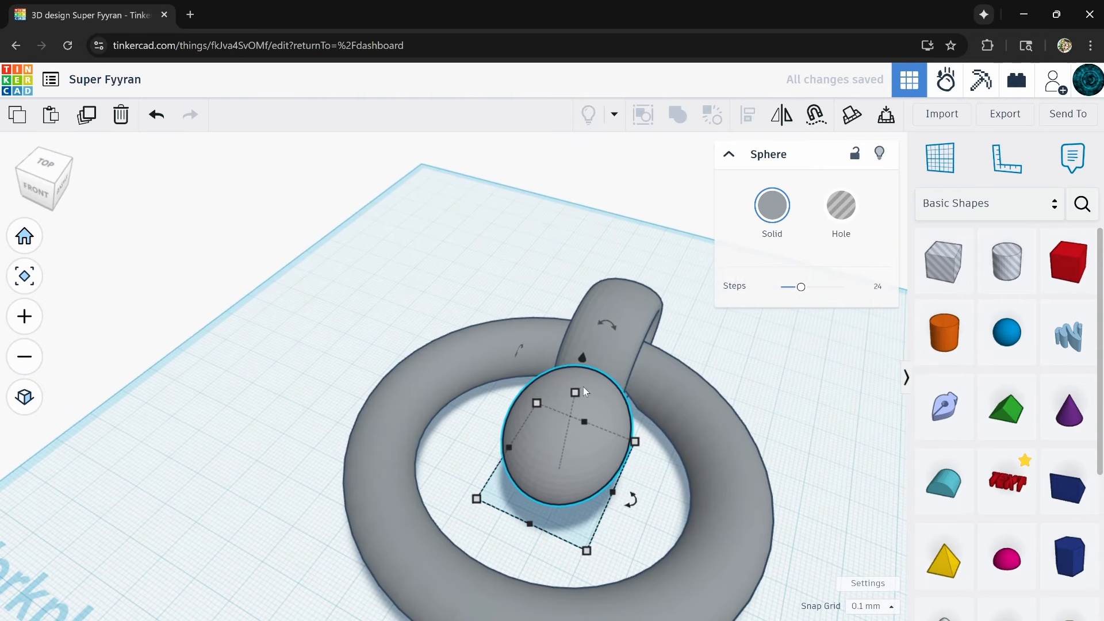
# - Adjust the grey ellipsoid's height and lower it toward the workplane in 0.1 mm increments beside the small torus loop
pyautogui.moveTo(569, 392); pyautogui.dragTo(565, 418)
pyautogui.moveTo(581, 443); pyautogui.dragTo(375, 483, button='right')
pyautogui.scroll(5, 417, 522)
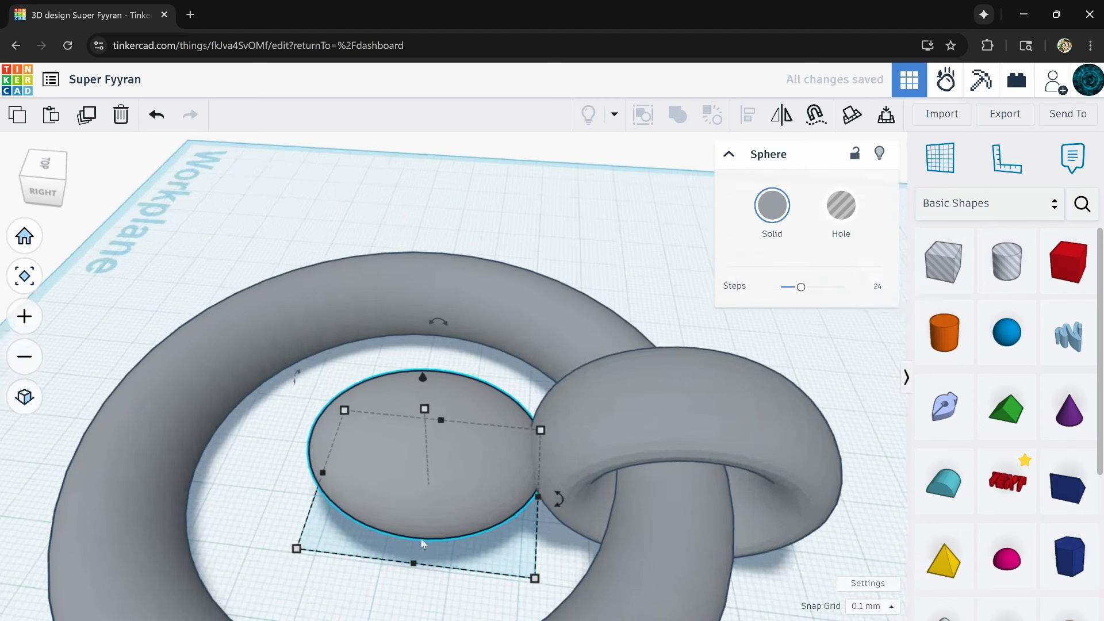
pyautogui.hotkey('ctrl', 'Down')
pyautogui.hotkey('ctrl', 'Down')
pyautogui.hotkey('ctrl', 'Down')
pyautogui.hotkey('ctrl', 'Down')
pyautogui.hotkey('ctrl', 'Down')
pyautogui.hotkey('ctrl', 'Down')
pyautogui.hotkey('ctrl', 'Down')
pyautogui.hotkey('ctrl', 'Down')
pyautogui.hotkey('ctrl', 'Down')
pyautogui.hotkey('ctrl', 'Down')
pyautogui.hotkey('ctrl', 'Down')
pyautogui.hotkey('ctrl', 'Down')
pyautogui.hotkey('ctrl', 'Down')
pyautogui.hotkey('ctrl', 'Down')
pyautogui.hotkey('ctrl', 'Down')
pyautogui.hotkey('ctrl', 'Down')
pyautogui.hotkey('ctrl', 'Down')
pyautogui.hotkey('ctrl', 'Down')
pyautogui.hotkey('ctrl', 'Down')
pyautogui.hotkey('ctrl', 'Down')
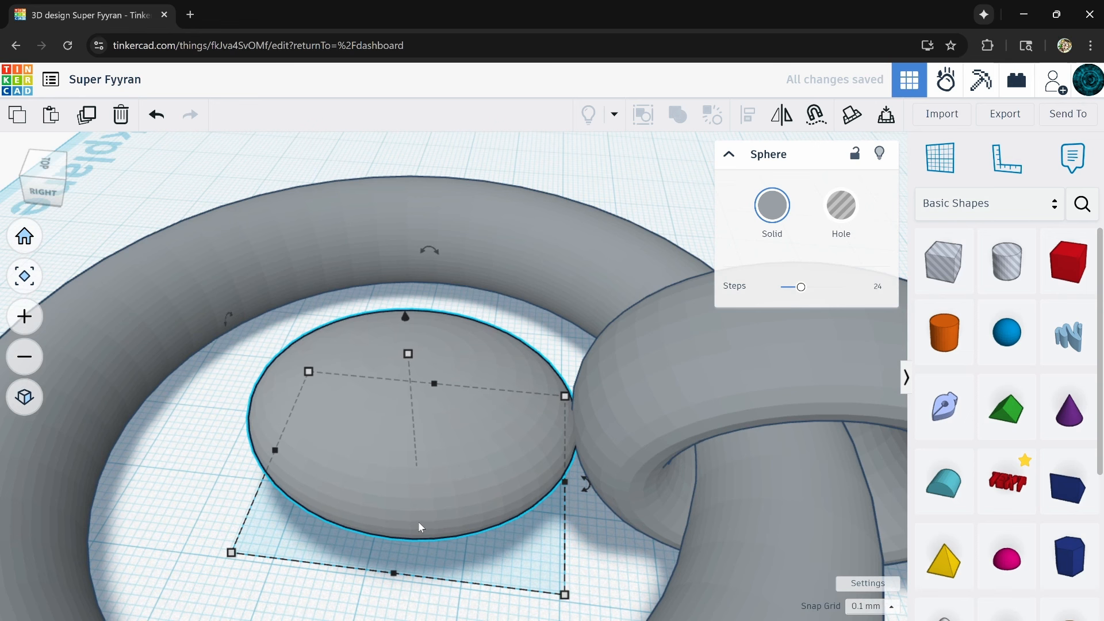
# - Move the ellipsoid away from the small torus loop, leaving a gap between them inside the large ring
pyautogui.press('Left')
pyautogui.press('Left')
pyautogui.press('Left')
pyautogui.press('Left')
pyautogui.press('Left')
pyautogui.press('Left')
pyautogui.press('Left')
pyautogui.press('Left')
pyautogui.press('Left')
pyautogui.press('Left')
pyautogui.press('Left')
pyautogui.press('Left')
pyautogui.press('Left')
pyautogui.press('Left')
pyautogui.press('Left')
pyautogui.press('Left')
pyautogui.press('Left')
pyautogui.press('Left')
pyautogui.press('Left')
pyautogui.press('Left')
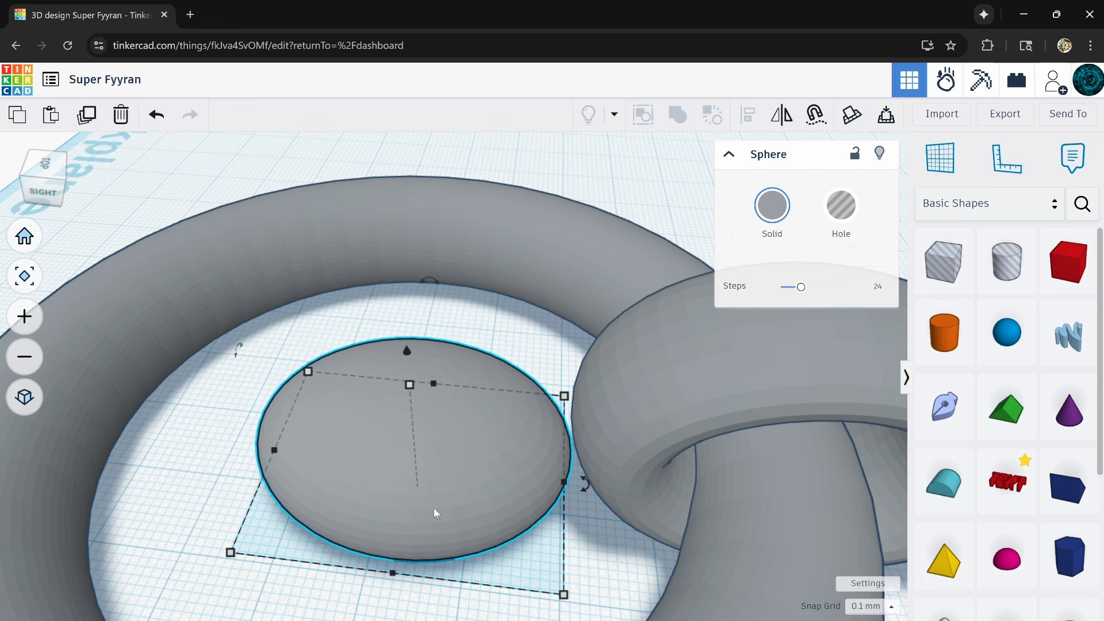
pyautogui.hotkey('shift', 'Left')
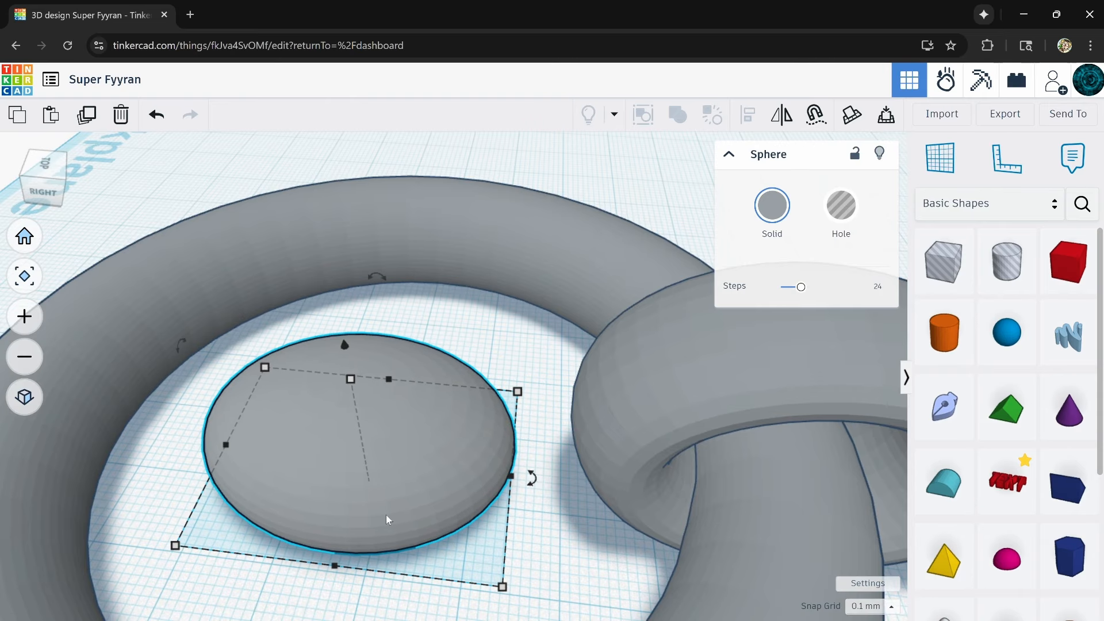
pyautogui.hotkey('shift', 'Right')
pyautogui.moveTo(384, 513); pyautogui.dragTo(405, 496, button='right')
pyautogui.scroll(-3, 401, 511)
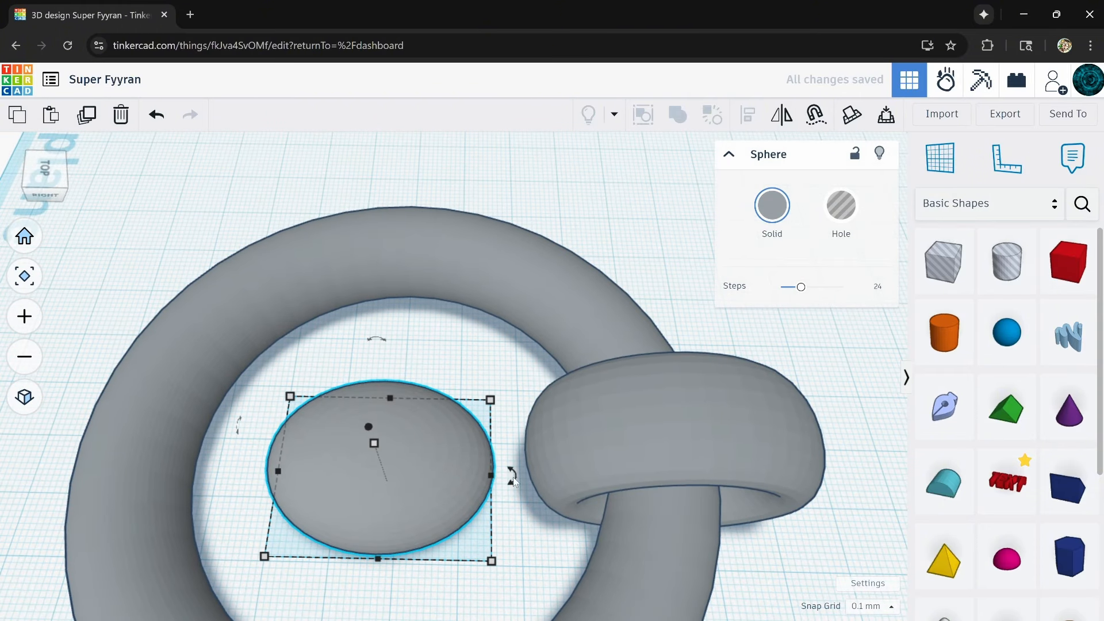
# - Place a slightly rotated copy of the ellipsoid against the small torus loop, offset about 2.8 mm and 6.9 mm from the original
pyautogui.moveTo(511, 476); pyautogui.dragTo(521, 450)
pyautogui.keyDown('alt'); pyautogui.moveTo(411, 422); pyautogui.dragTo(461, 402); pyautogui.keyUp('alt')
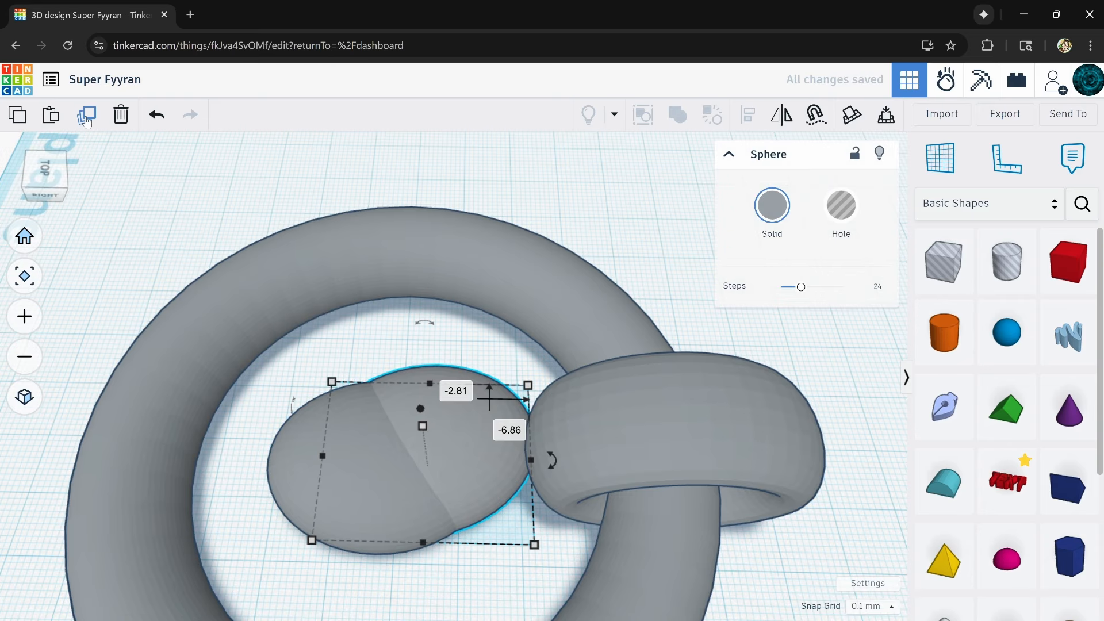
pyautogui.click(358, 363)
pyautogui.click(440, 444)
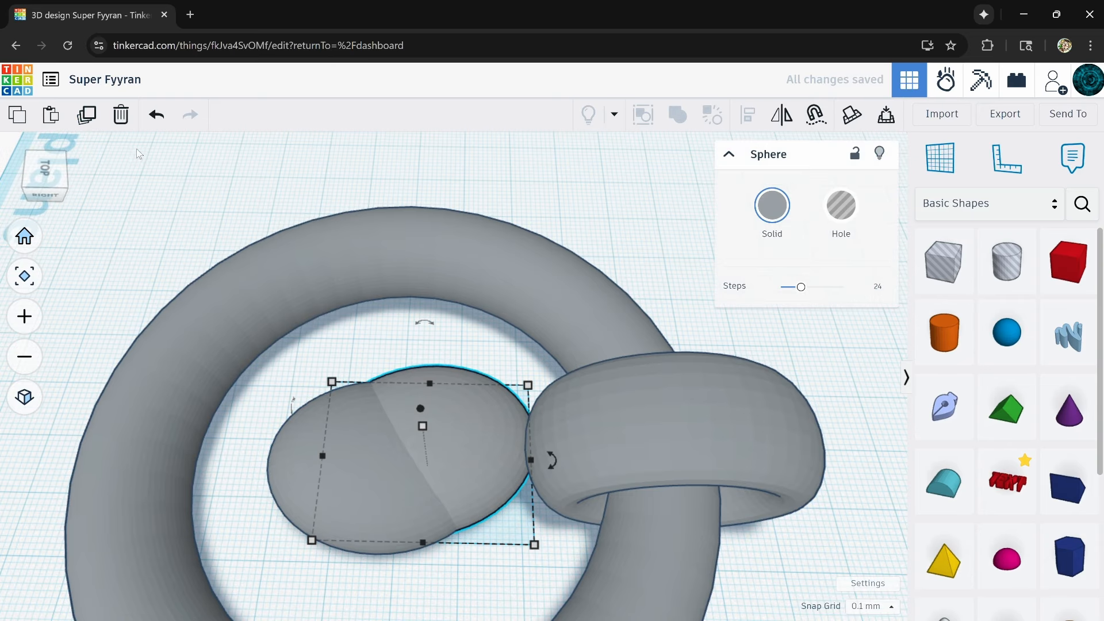
# - Duplicate the angled ellipsoid, shift the copy to the opposite side, and mirror it to form a symmetric pair
pyautogui.click(93, 126)
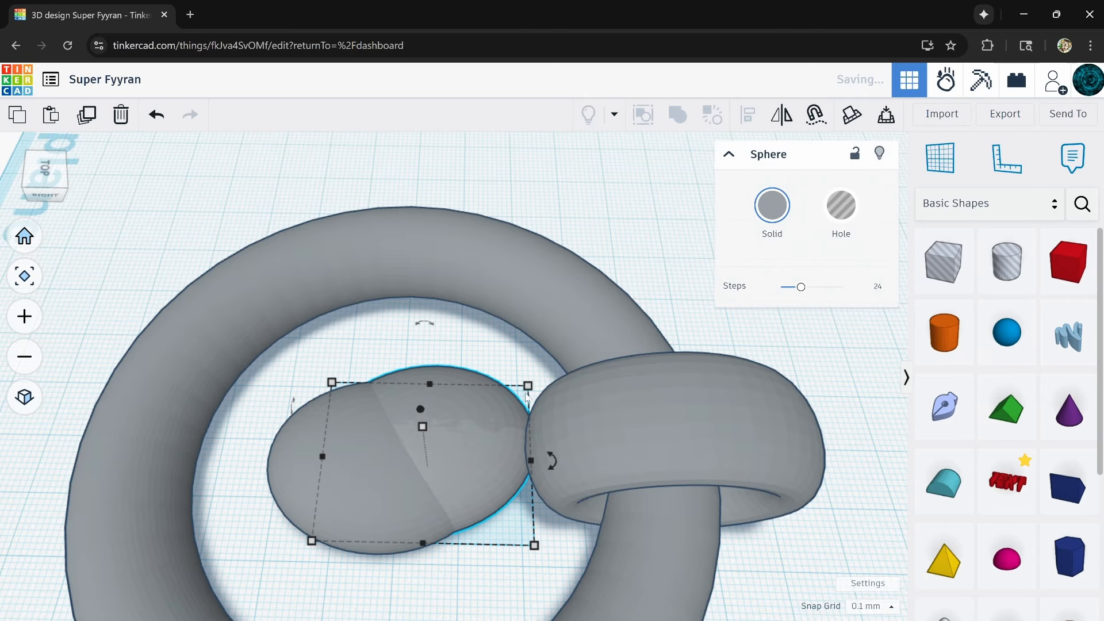
pyautogui.press('Down')
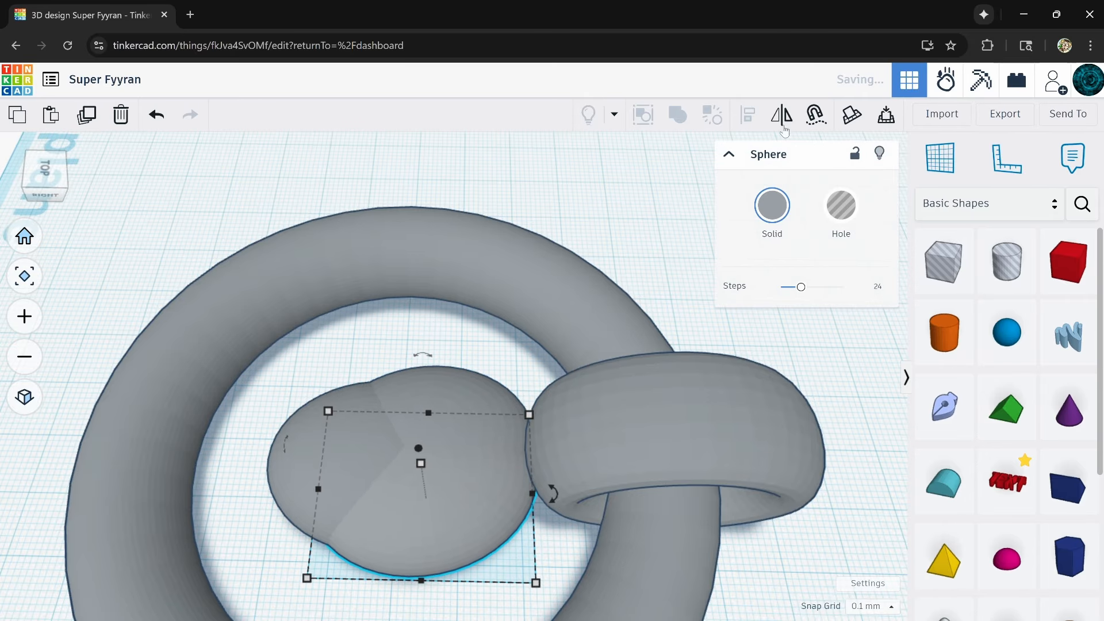
pyautogui.click(780, 118)
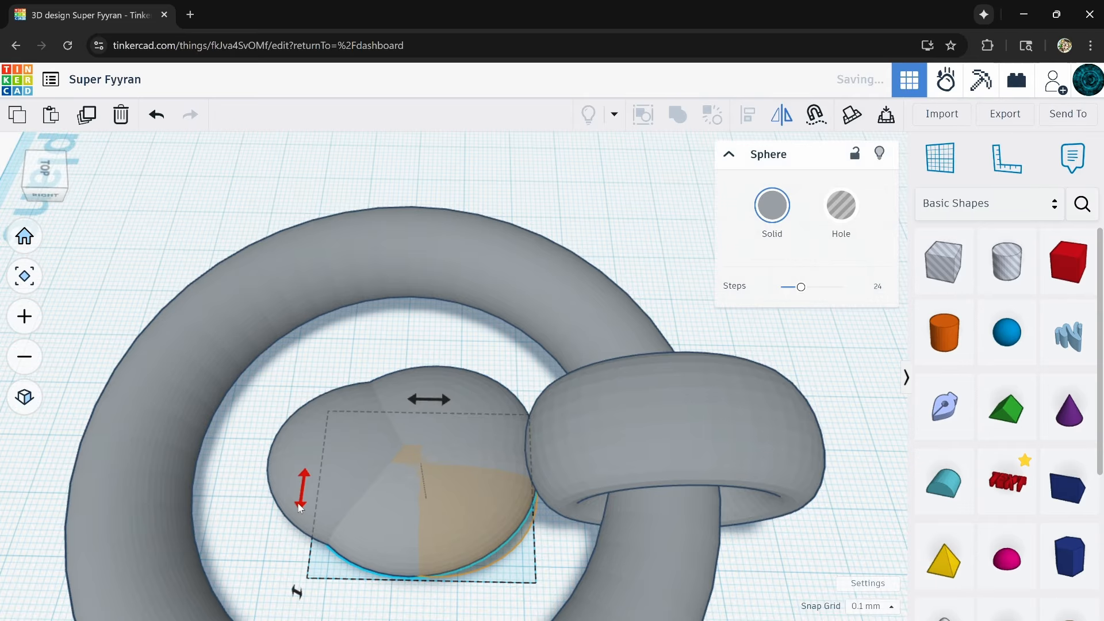
pyautogui.moveTo(299, 552); pyautogui.dragTo(619, 556, button='right')
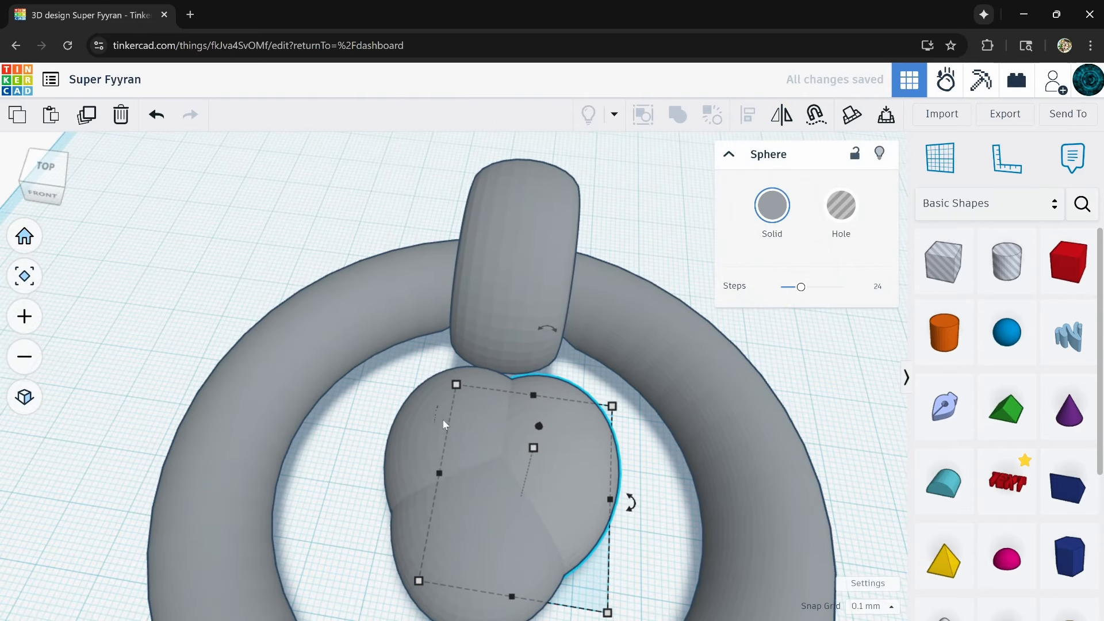
# - Duplicate the ellipsoid farthest from the small torus loop, shift the copy slightly outward, and adjust its height over the original
pyautogui.click(426, 426)
pyautogui.moveTo(553, 519); pyautogui.dragTo(323, 487, button='right')
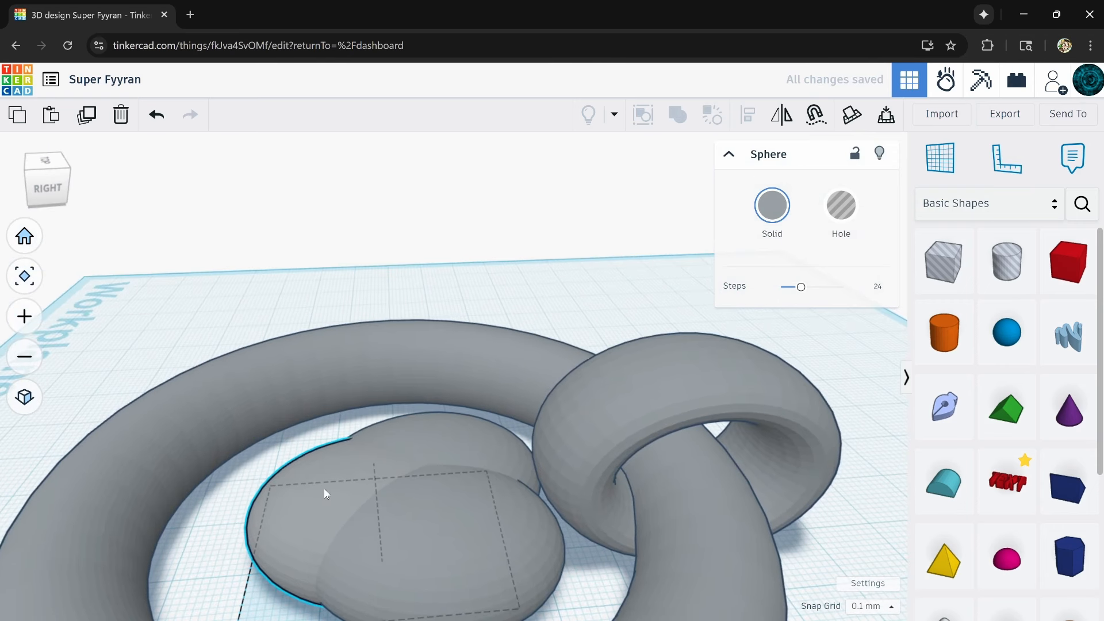
pyautogui.click(86, 115)
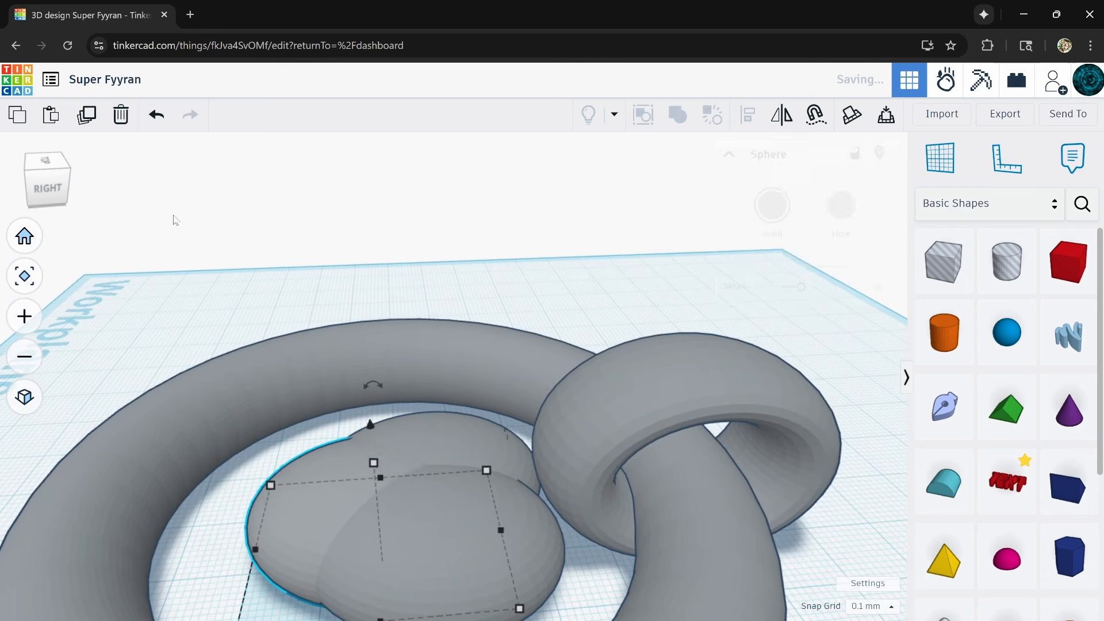
pyautogui.moveTo(375, 467); pyautogui.dragTo(353, 477)
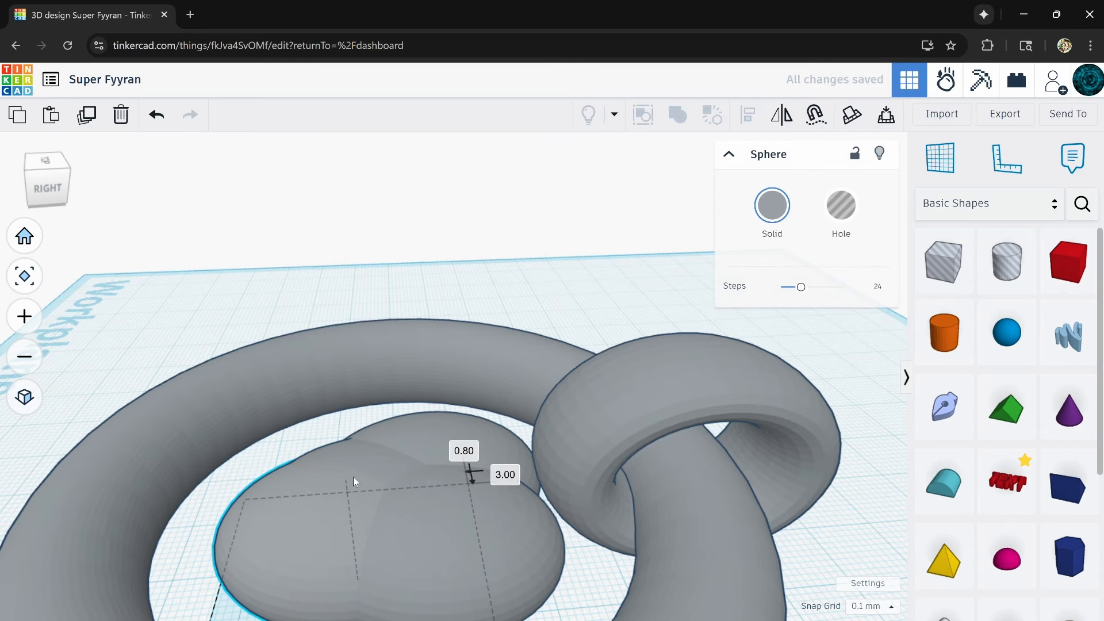
pyautogui.click(162, 119)
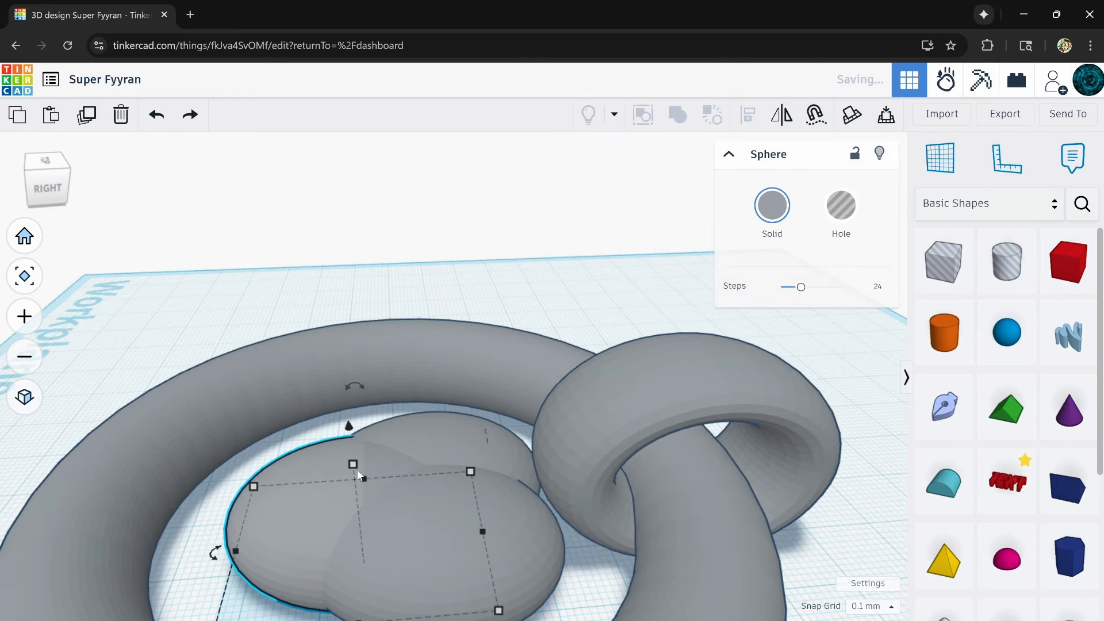
pyautogui.moveTo(353, 465); pyautogui.dragTo(353, 498)
pyautogui.moveTo(353, 498); pyautogui.dragTo(481, 467, button='right')
pyautogui.moveTo(531, 508); pyautogui.dragTo(369, 458, button='right')
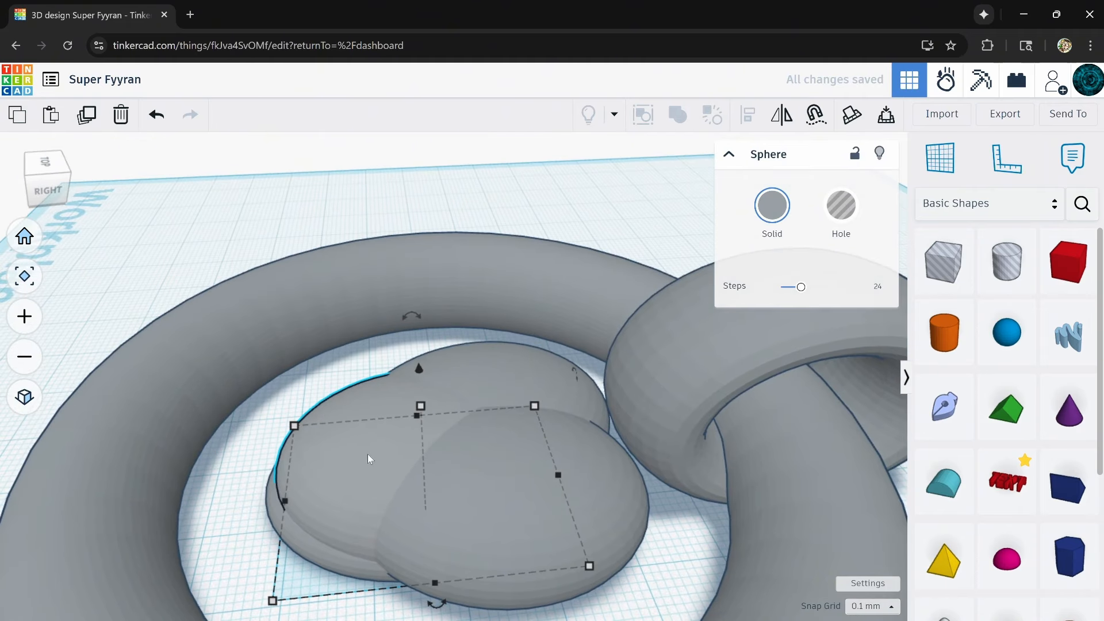
# - Duplicate the upper ellipsoid again and move the copy toward the small torus loop
pyautogui.click(225, 219)
pyautogui.click(401, 414)
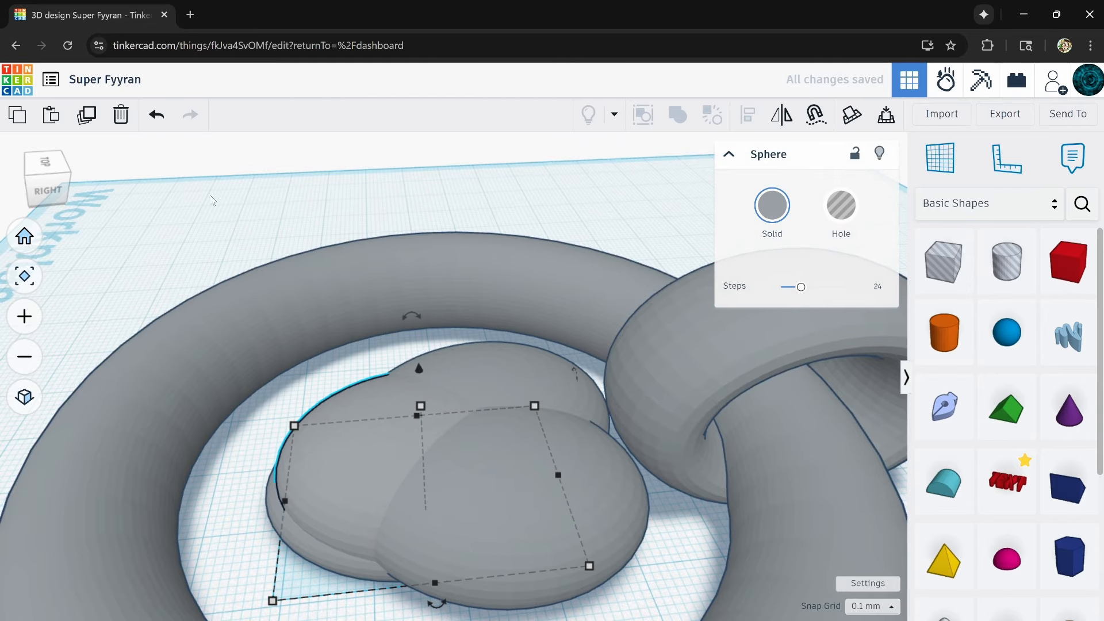
pyautogui.click(95, 119)
pyautogui.moveTo(516, 396); pyautogui.dragTo(610, 386)
pyautogui.moveTo(575, 437); pyautogui.dragTo(535, 357, button='right')
# - Try to cut the lowest ellipsoid out of its neighbour by making it a hole and grouping both, and undo the grouping
pyautogui.click(352, 516)
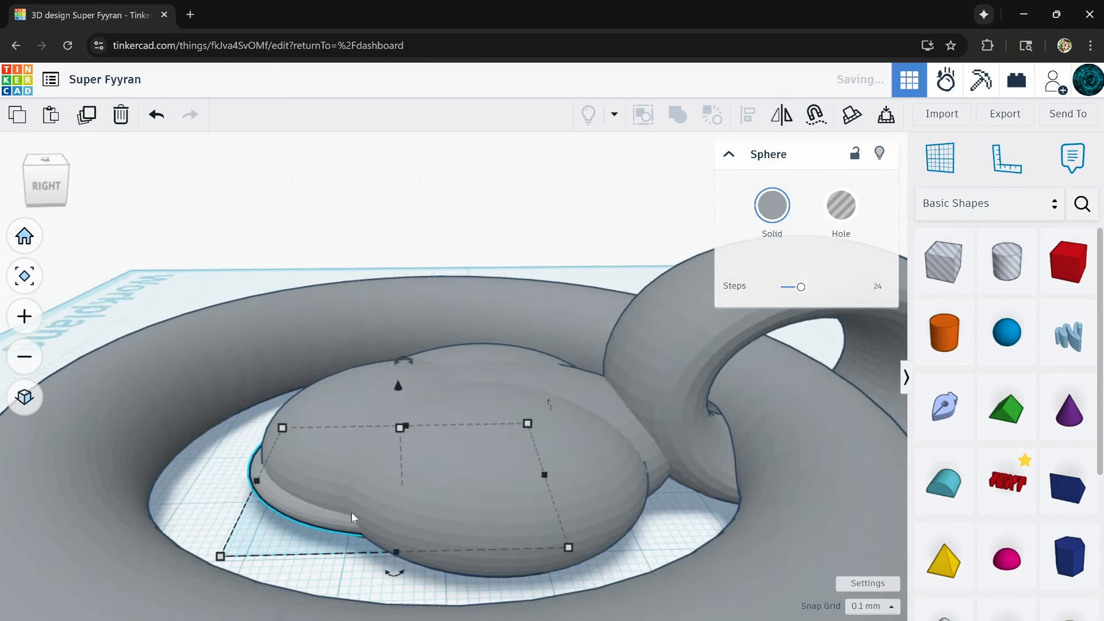
pyautogui.moveTo(352, 516); pyautogui.dragTo(437, 567, button='right')
pyautogui.moveTo(627, 477); pyautogui.dragTo(581, 431, button='right')
pyautogui.click(840, 205)
pyautogui.keyDown('shift'); pyautogui.click(599, 504); pyautogui.keyUp('shift')
pyautogui.hotkey('ctrl', 'g')
pyautogui.scroll(-5, 582, 435)
pyautogui.hotkey('ctrl', 'z')
# - Group and align the overlapping ellipsoids into a symmetric head-like cluster inside the large ring, and ungroup them into separate shapes
pyautogui.click(547, 473)
pyautogui.moveTo(547, 472); pyautogui.dragTo(259, 535, button='right')
pyautogui.click(456, 370)
pyautogui.keyDown('shift'); pyautogui.click(483, 391); pyautogui.keyUp('shift')
pyautogui.hotkey('ctrl', 'g')
pyautogui.keyDown('shift'); pyautogui.click(405, 494); pyautogui.keyUp('shift')
pyautogui.press('l')
pyautogui.hotkey('ctrl', 'shift', 'g')
pyautogui.moveTo(598, 488); pyautogui.dragTo(440, 448, button='right')
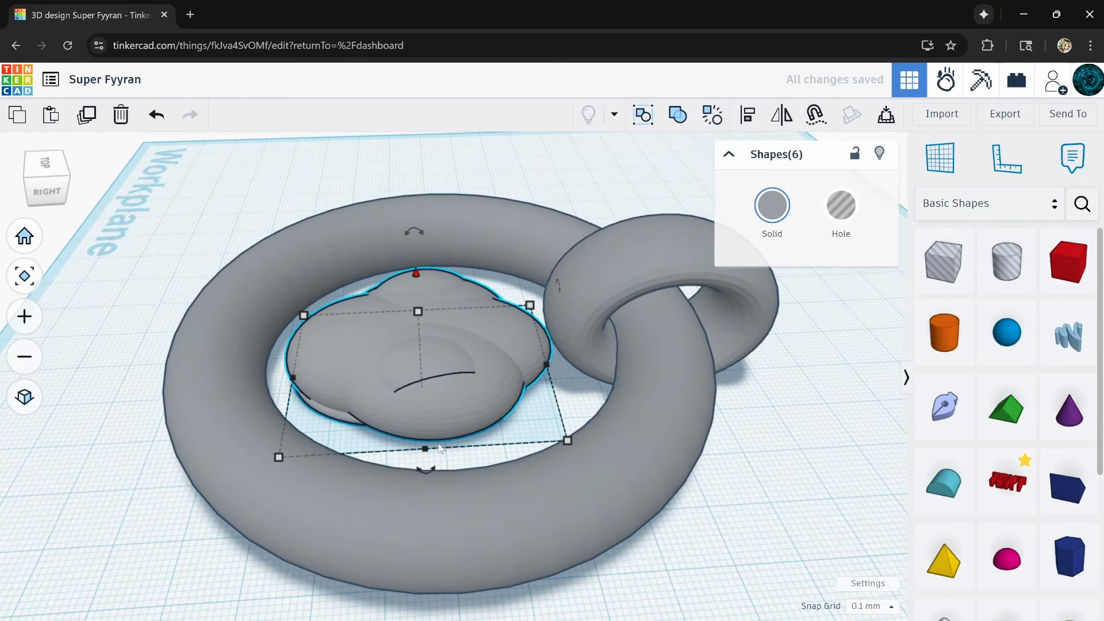
# - Rotate the ellipsoid nearest the small torus loop by 4° and nudge it toward the loop in 0.1 mm increments
pyautogui.click(815, 423)
pyautogui.click(524, 337)
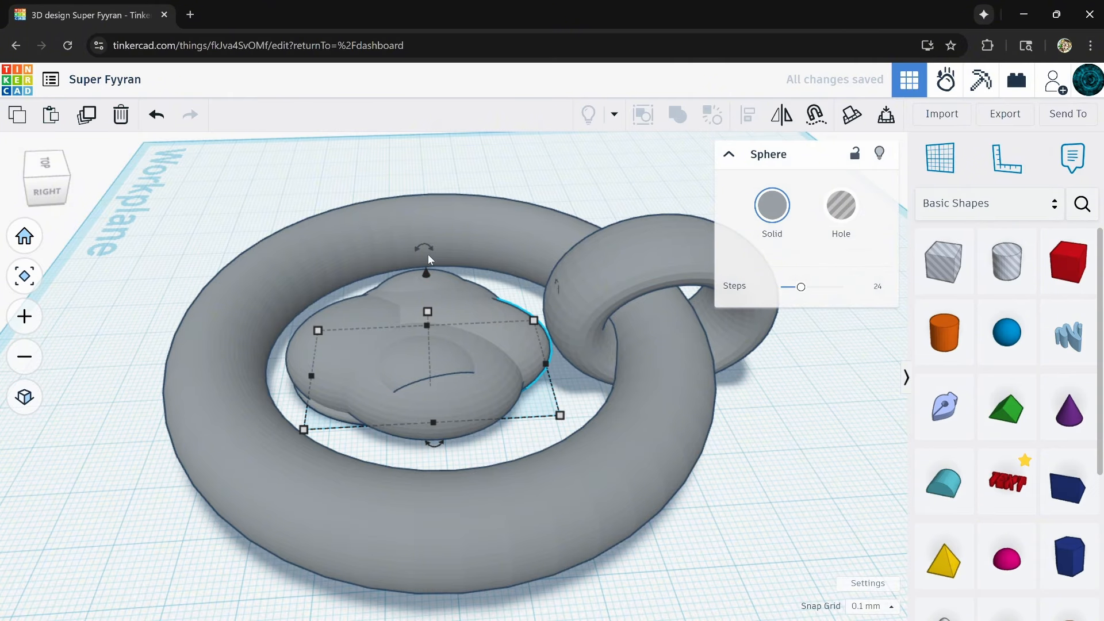
pyautogui.moveTo(430, 251); pyautogui.dragTo(415, 166)
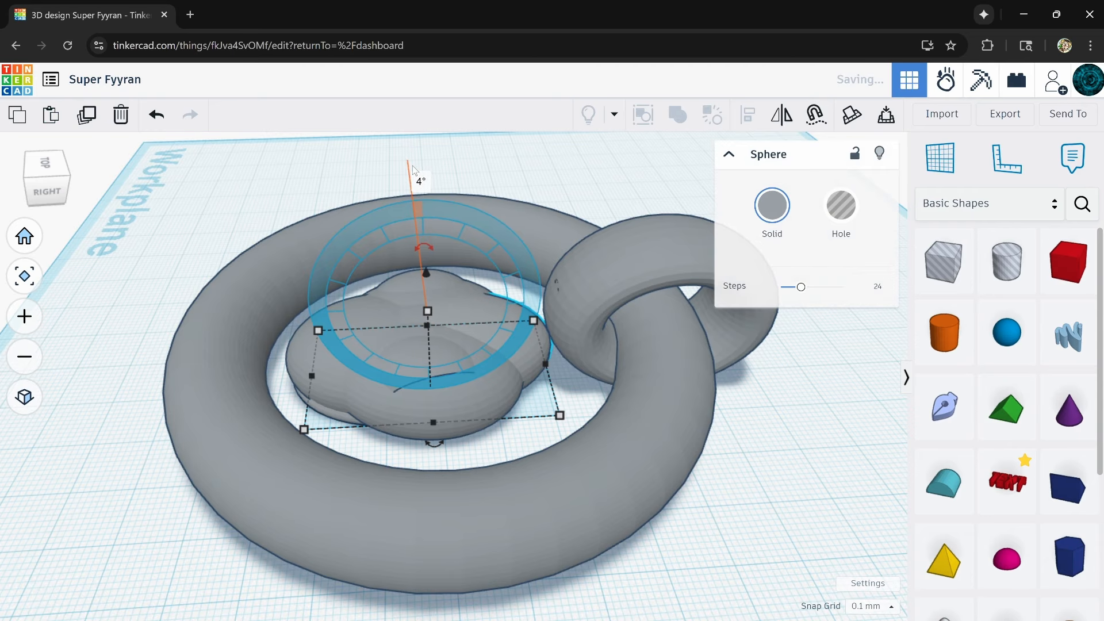
pyautogui.press('Right')
pyautogui.press('Right')
pyautogui.press('Right')
pyautogui.press('Right')
pyautogui.press('Right')
pyautogui.press('Right')
pyautogui.press('Right')
pyautogui.press('Right')
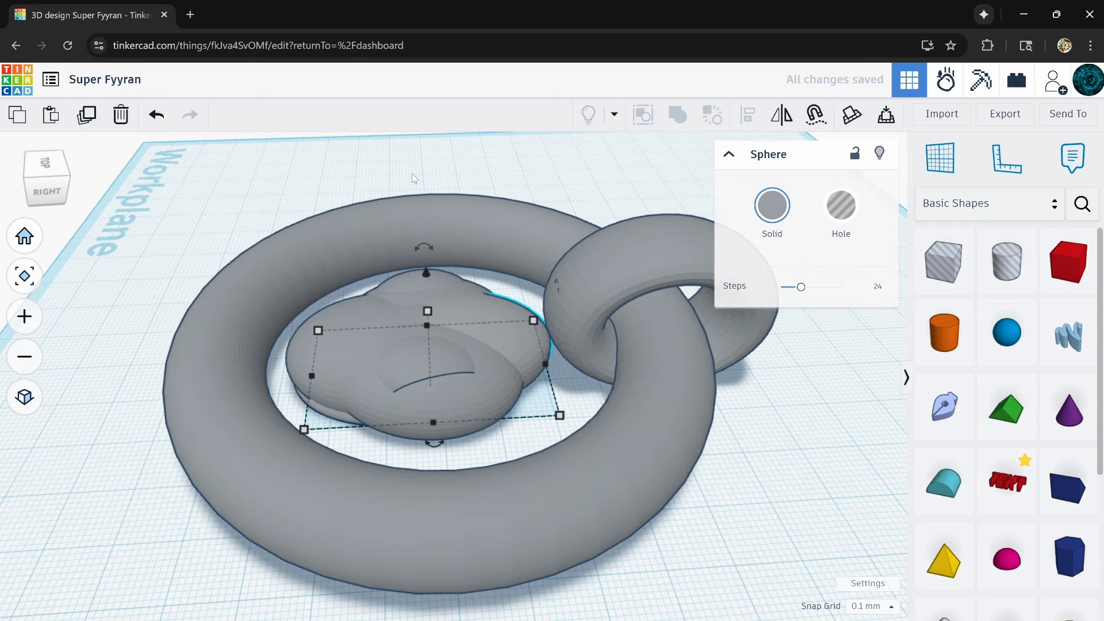
pyautogui.press('Right')
pyautogui.press('Right')
pyautogui.press('Right')
pyautogui.press('Right')
pyautogui.press('Right')
pyautogui.press('Right')
pyautogui.press('Right')
pyautogui.press('Right')
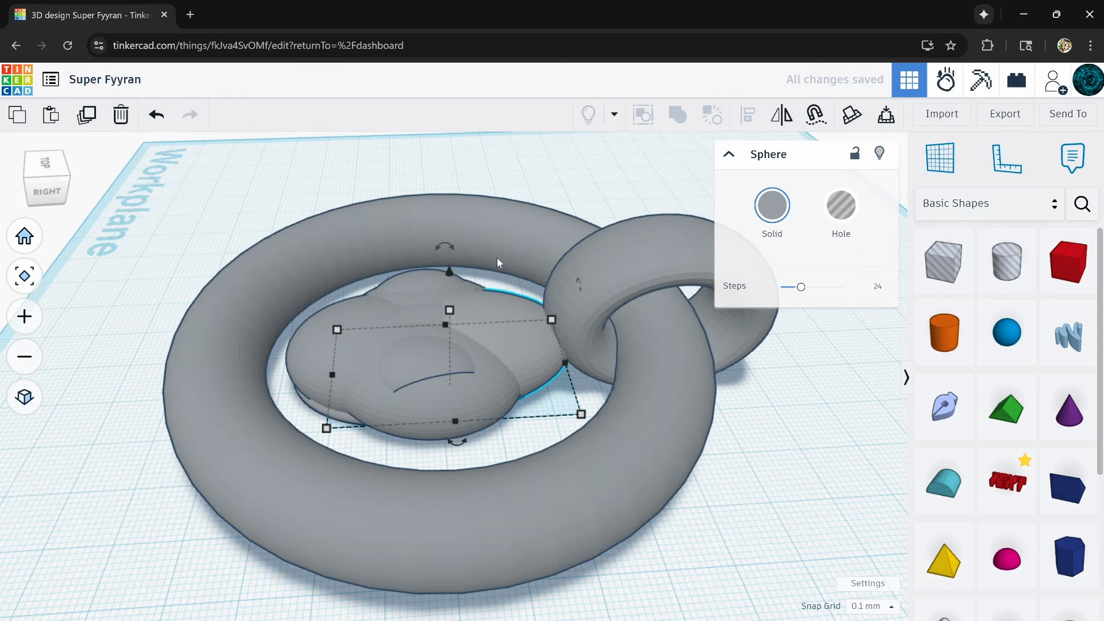
# - Shrink the ellipsoid nearest the small torus loop and tilt it slightly to start a tapering neck
pyautogui.moveTo(455, 311)
pyautogui.moveTo(455, 313); pyautogui.dragTo(455, 322)
pyautogui.moveTo(459, 260); pyautogui.dragTo(433, 211)
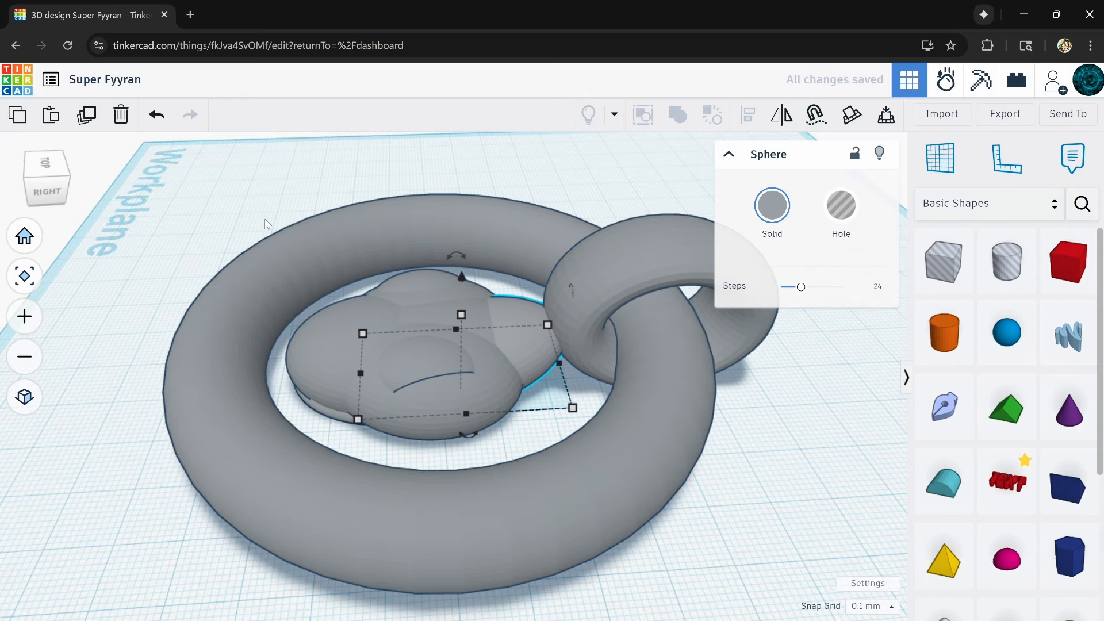
# - Duplicate the tilted ellipsoid twice as progressively smaller neck sections, and nudge the last copy toward the small torus loop
pyautogui.click(84, 116)
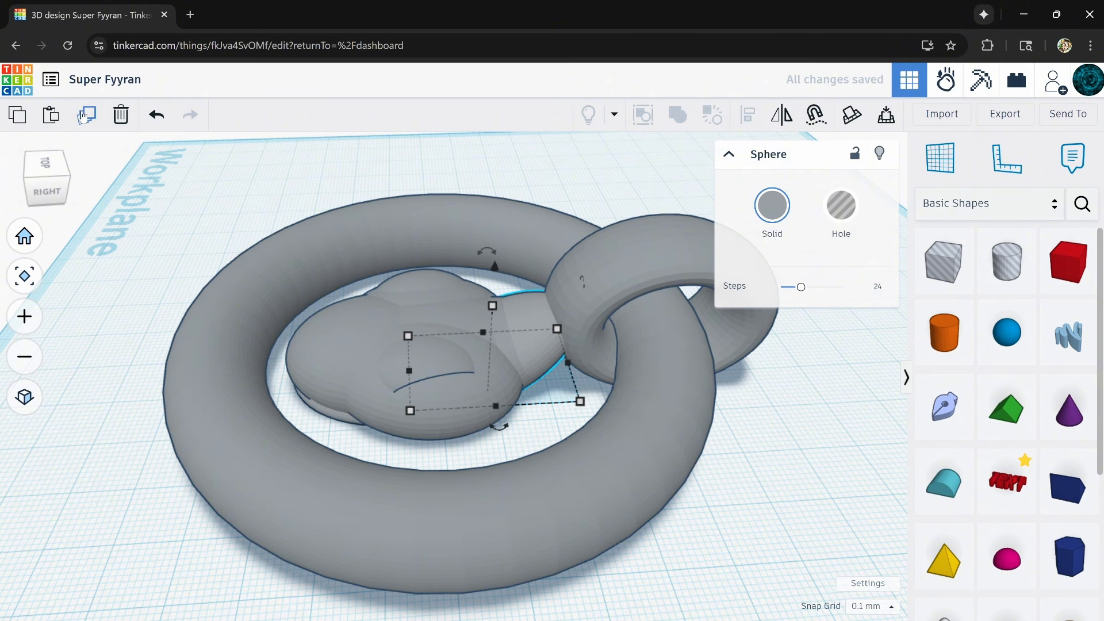
pyautogui.click(84, 117)
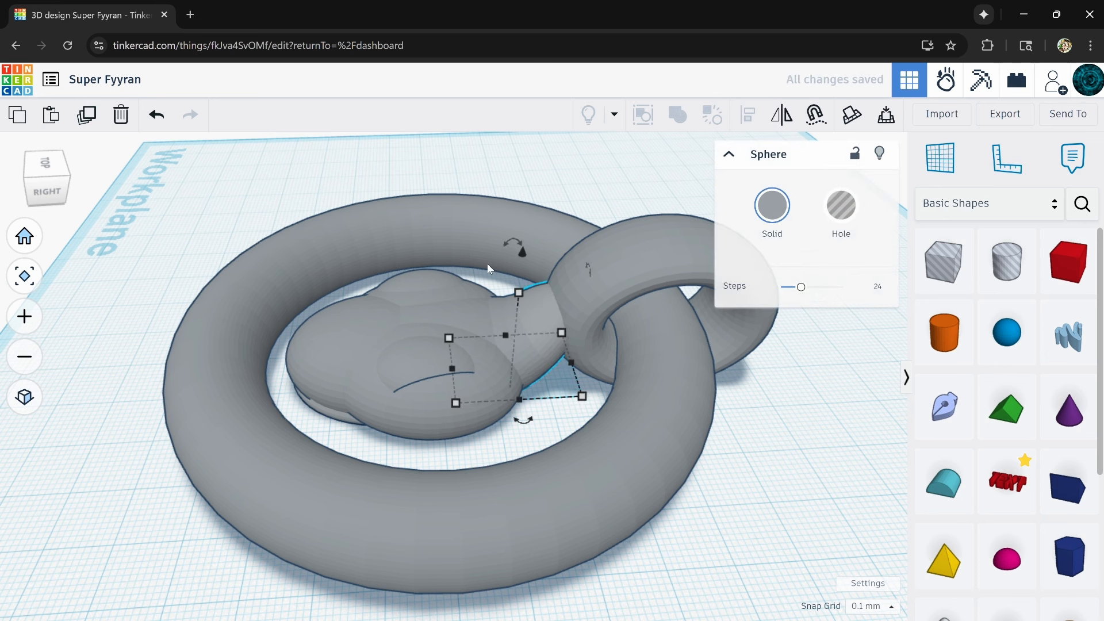
pyautogui.press('Right')
pyautogui.press('Right')
# - Widen the last neck ellipsoid to about 19.6 mm, checking its shape from the front and side
pyautogui.moveTo(481, 343); pyautogui.dragTo(413, 337, button='right')
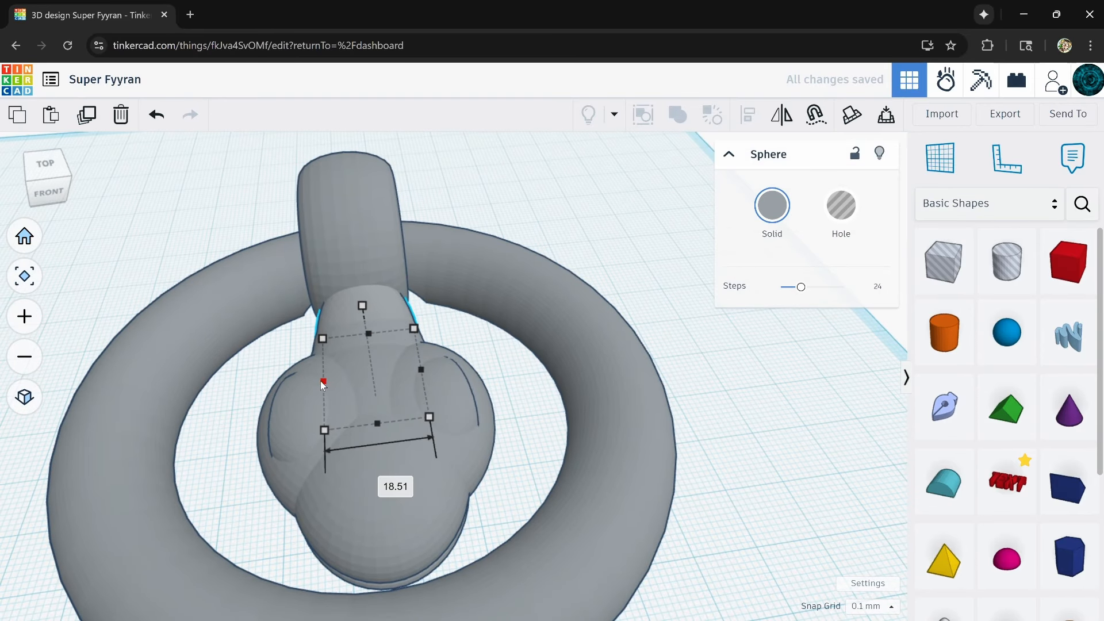
pyautogui.moveTo(323, 381); pyautogui.dragTo(316, 379)
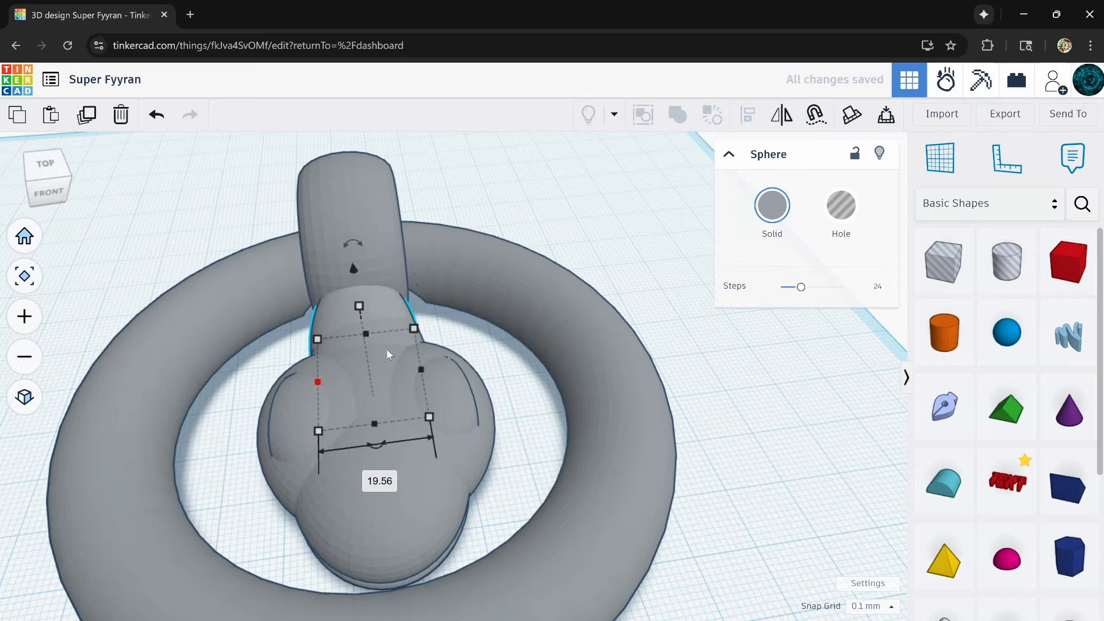
pyautogui.moveTo(385, 348); pyautogui.dragTo(206, 337, button='right')
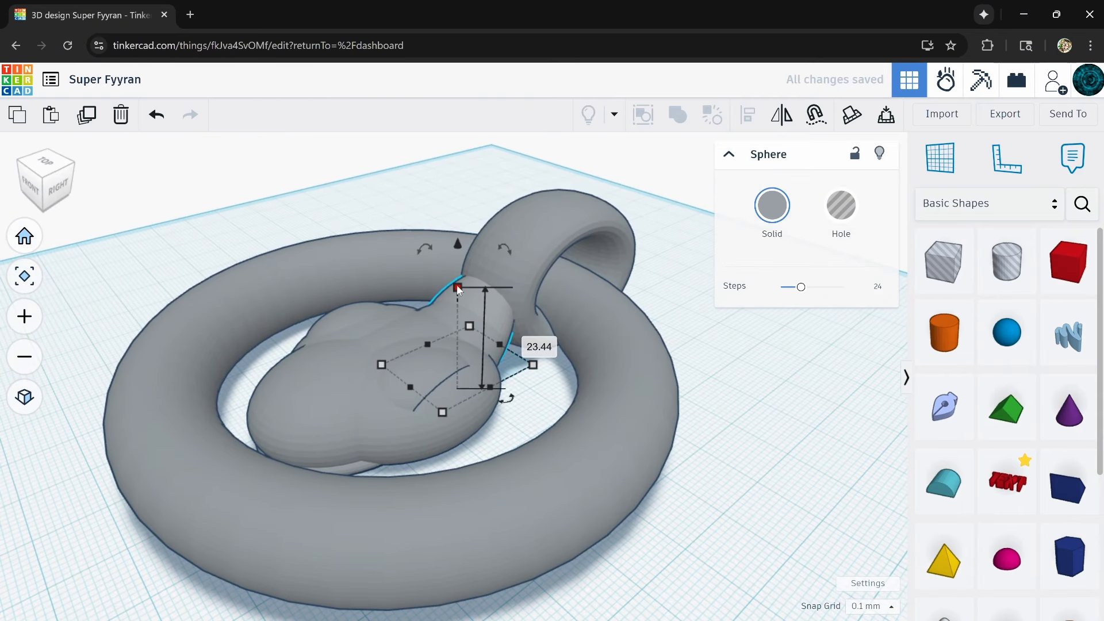
pyautogui.moveTo(458, 289); pyautogui.dragTo(579, 351, button='right')
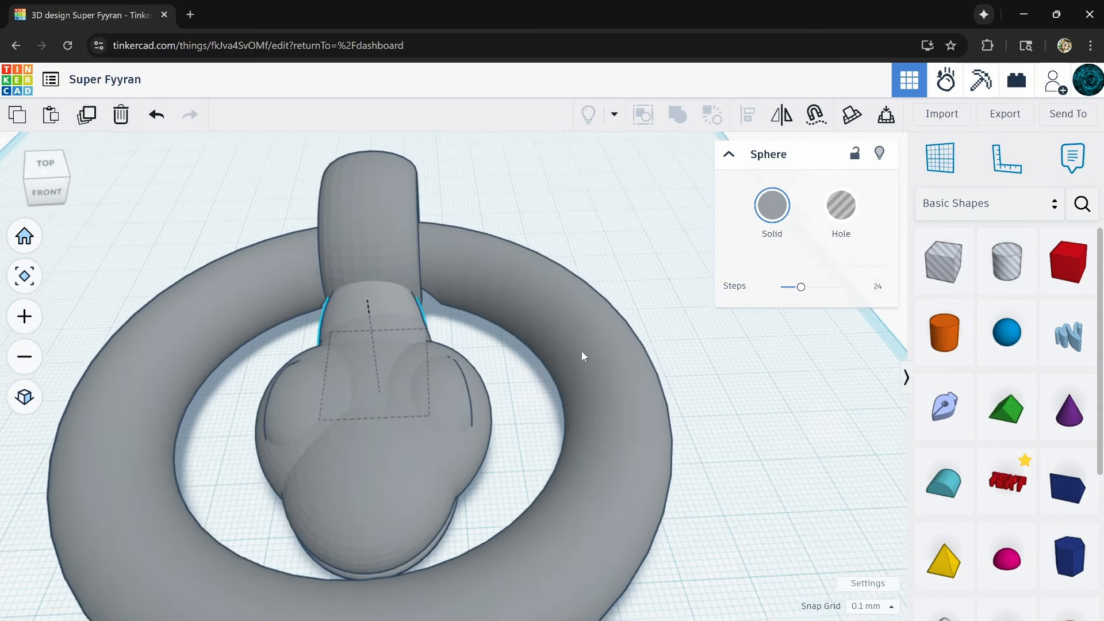
# - Duplicate the widened neck ellipsoid twice to continue the neck up against the small torus loop
pyautogui.click(87, 115)
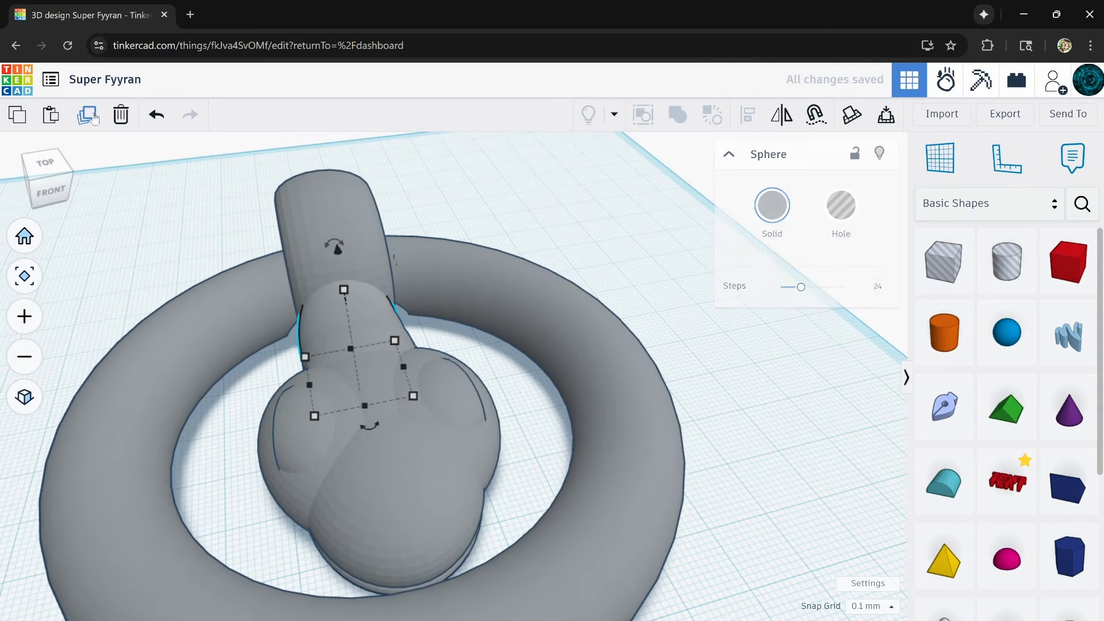
pyautogui.moveTo(415, 359); pyautogui.dragTo(438, 369, button='right')
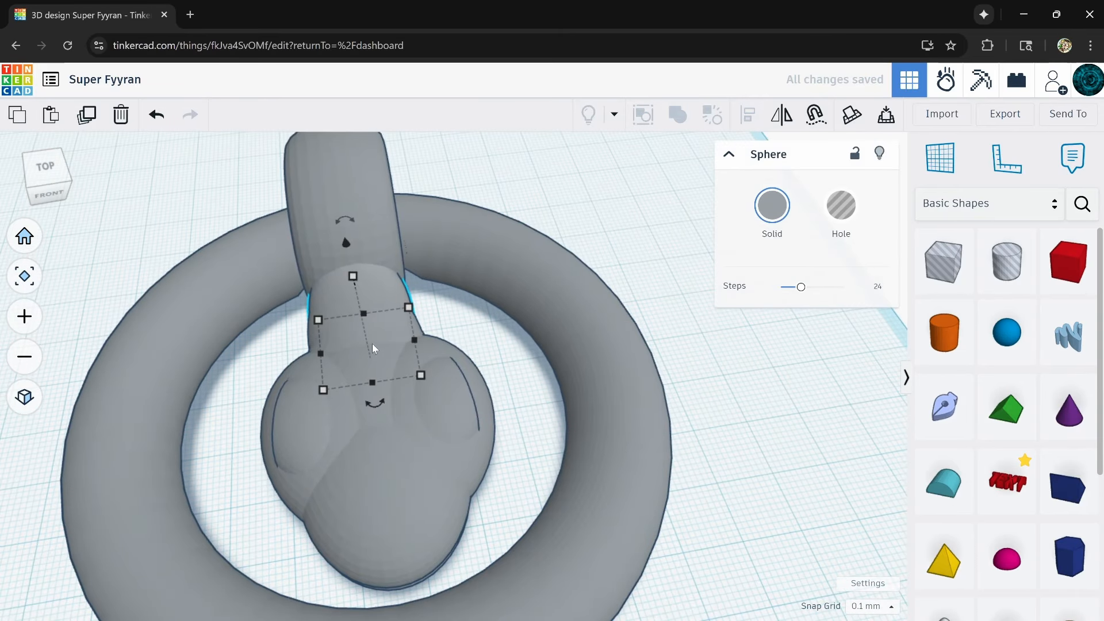
pyautogui.moveTo(373, 348); pyautogui.dragTo(431, 346, button='right')
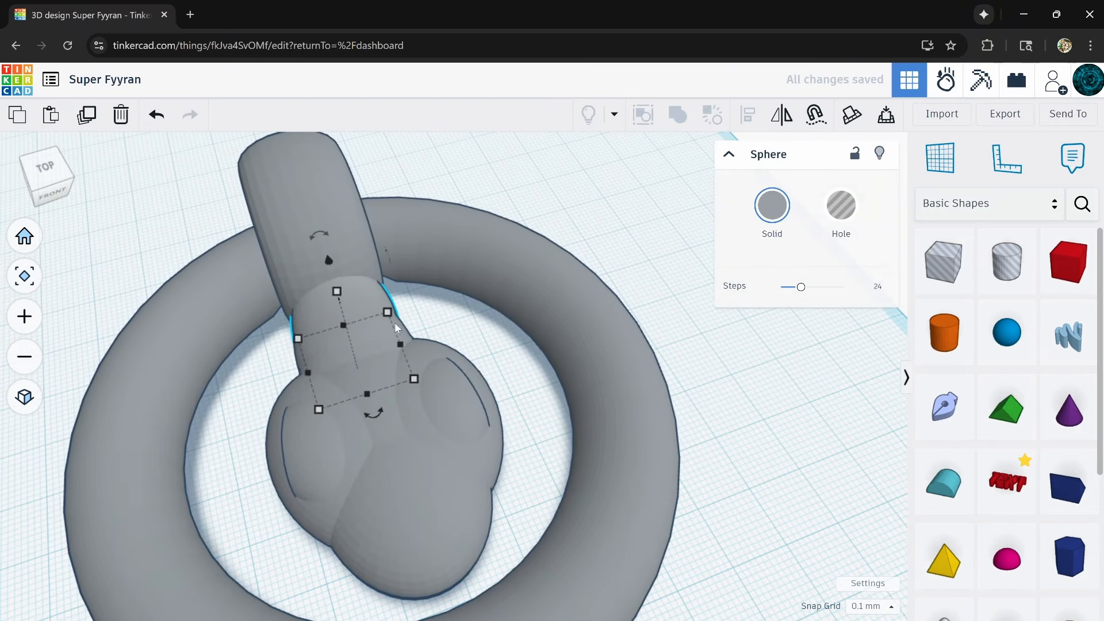
pyautogui.click(82, 114)
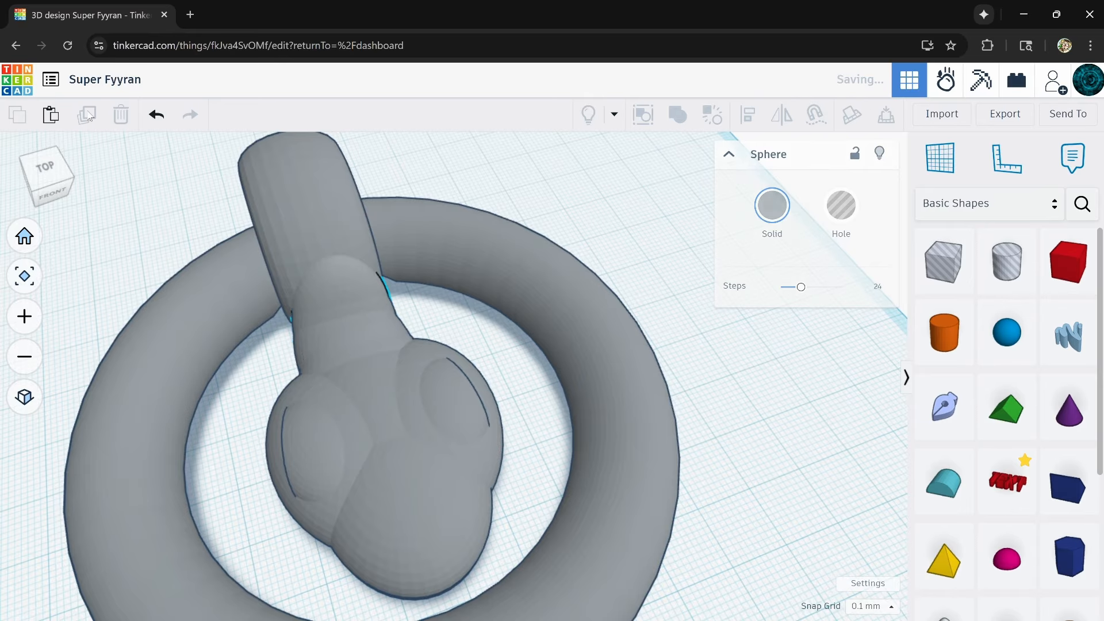
# - Widen the topmost neck ellipsoid slightly and rotate it by -7° toward the small torus loop
pyautogui.moveTo(308, 358); pyautogui.dragTo(298, 362)
pyautogui.moveTo(712, 351); pyautogui.dragTo(604, 272, button='right')
pyautogui.moveTo(560, 249); pyautogui.dragTo(578, 208)
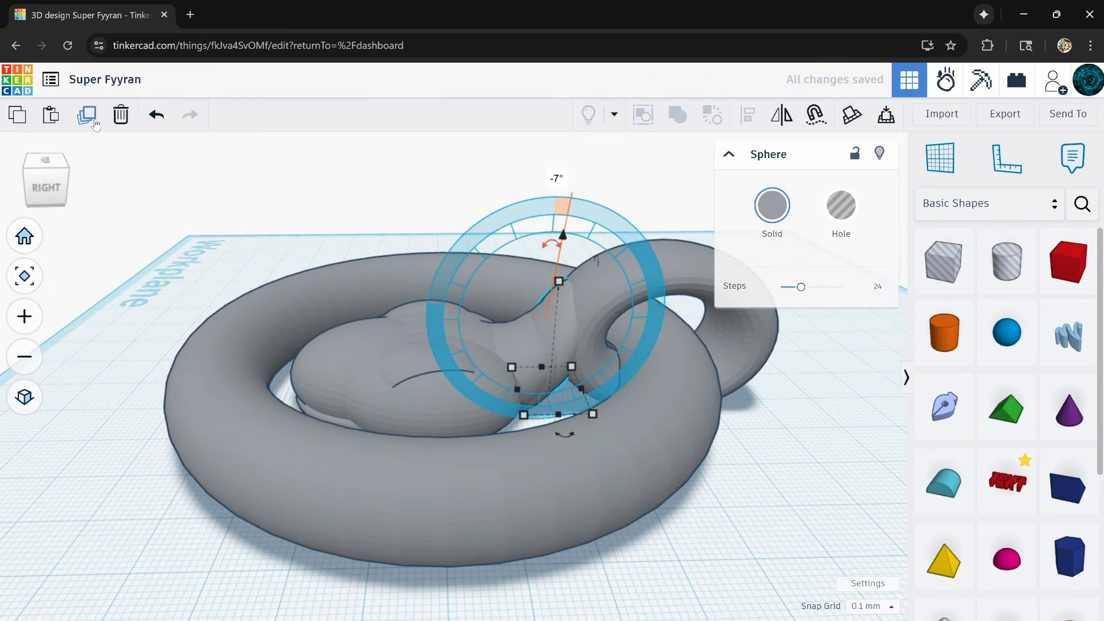
# - Tilt the topmost neck ellipsoid further toward the small torus loop and adjust its height to about 18.8 mm, checking its fit from front and side
pyautogui.moveTo(554, 227); pyautogui.dragTo(583, 167)
pyautogui.moveTo(363, 311); pyautogui.dragTo(662, 336, button='right')
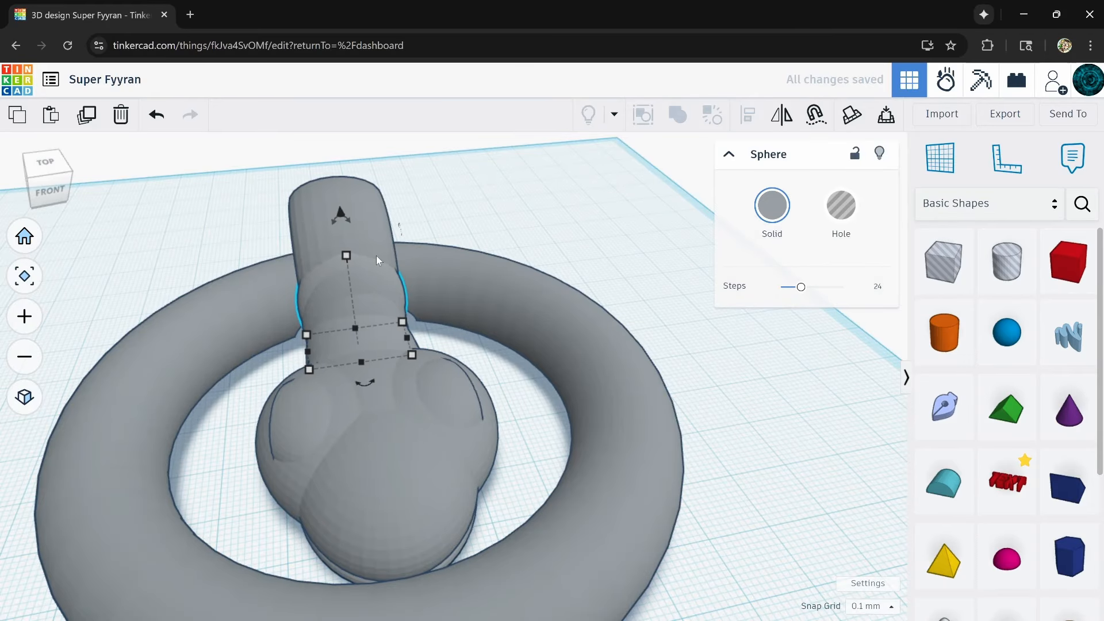
pyautogui.moveTo(344, 256)
pyautogui.moveTo(343, 258); pyautogui.dragTo(347, 257)
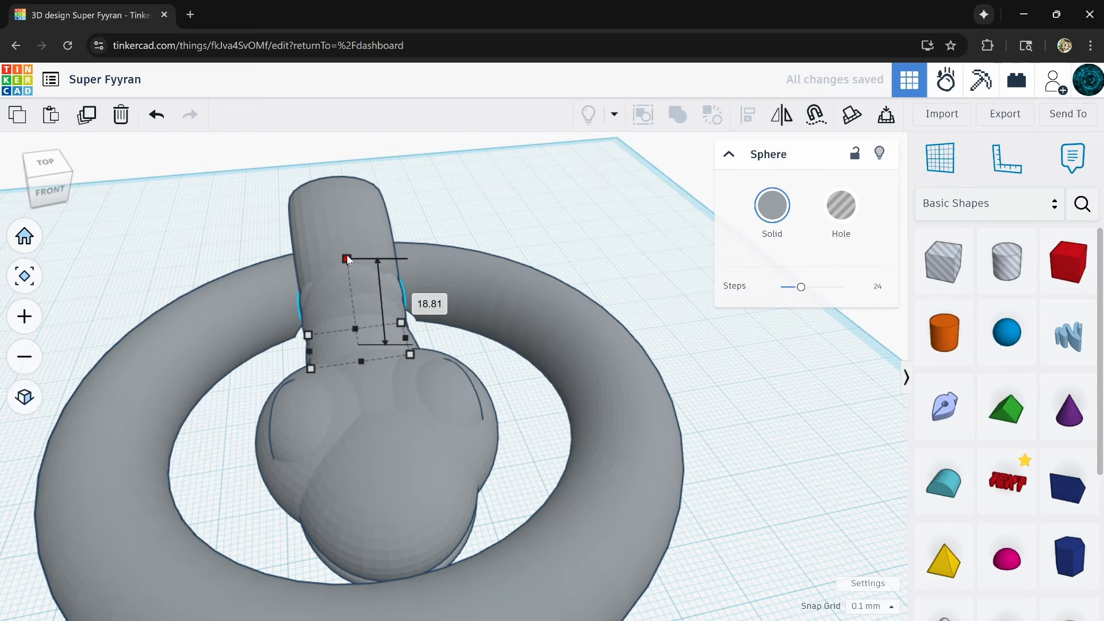
pyautogui.moveTo(438, 304); pyautogui.dragTo(176, 262, button='right')
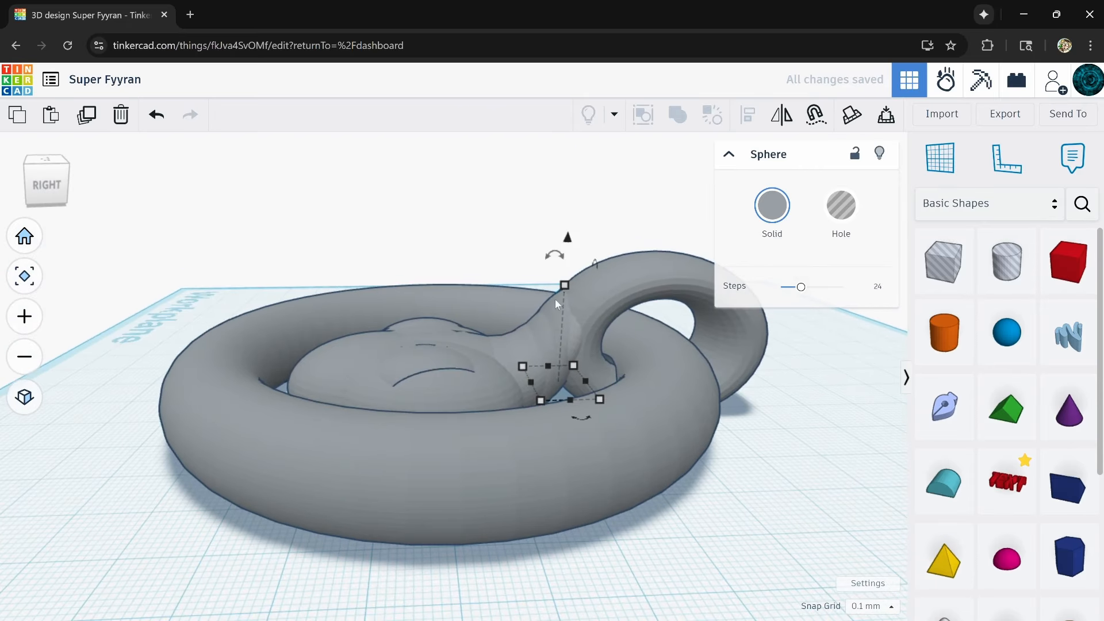
pyautogui.moveTo(562, 263)
pyautogui.moveTo(564, 264); pyautogui.dragTo(811, 376, button='right')
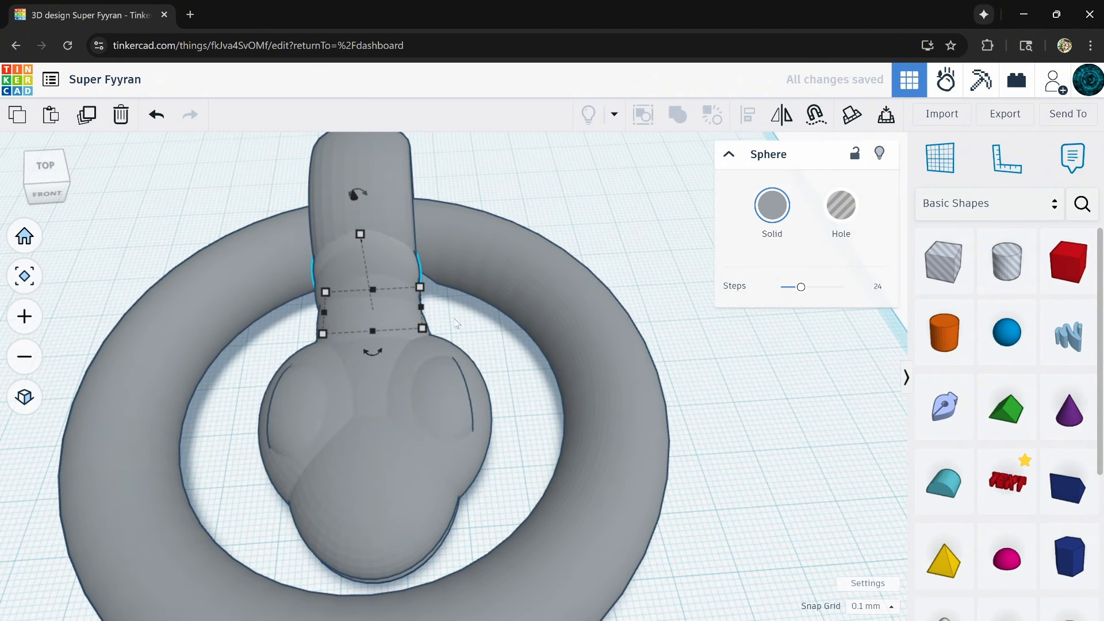
pyautogui.moveTo(421, 307)
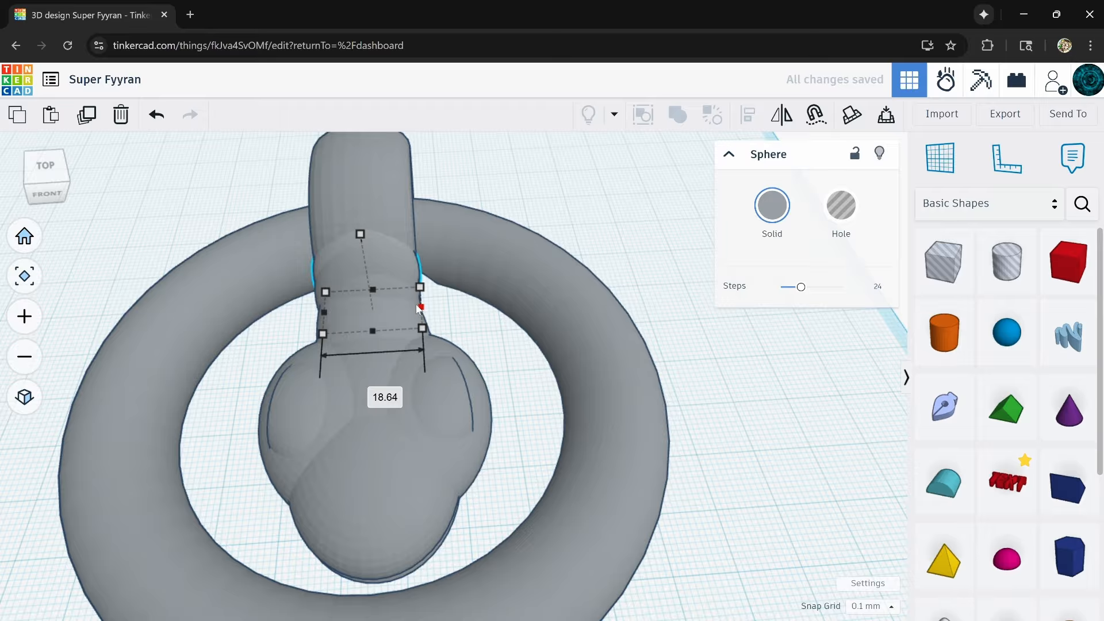
pyautogui.moveTo(418, 309); pyautogui.dragTo(463, 345, button='right')
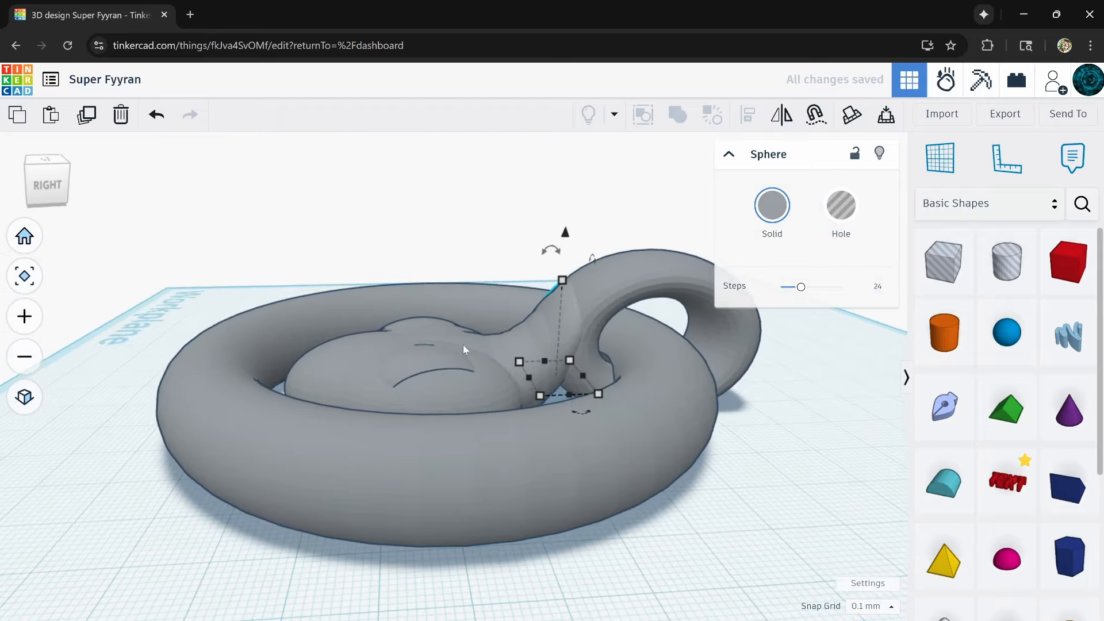
pyautogui.moveTo(666, 407); pyautogui.dragTo(698, 441, button='right')
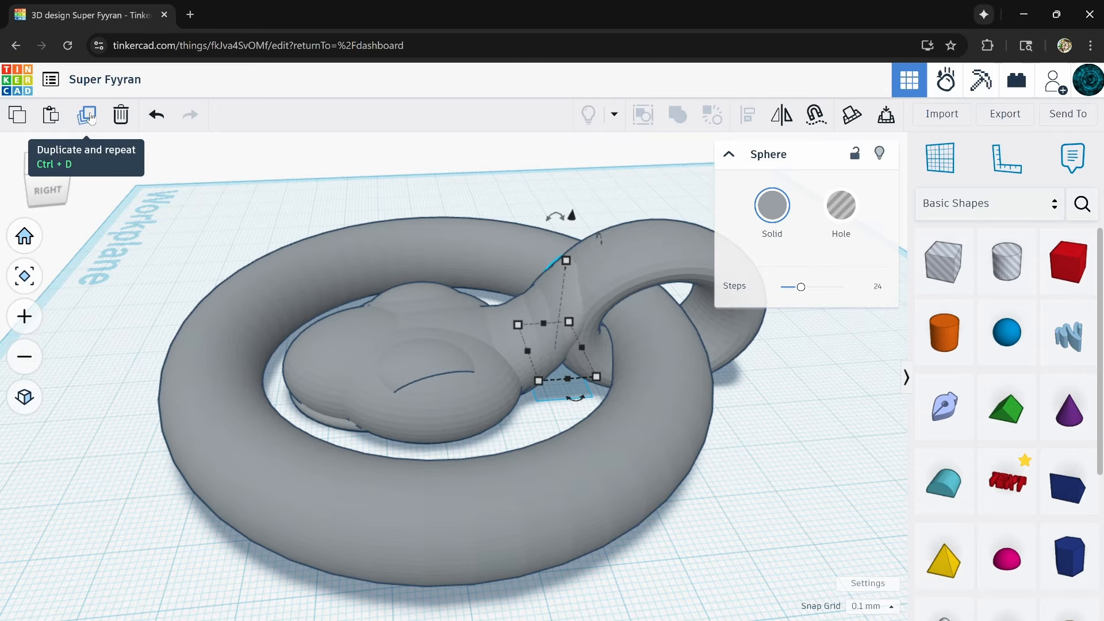
# - Examine how the neck ellipsoids blend into the small torus loop, close up and from several angles
pyautogui.click(766, 394)
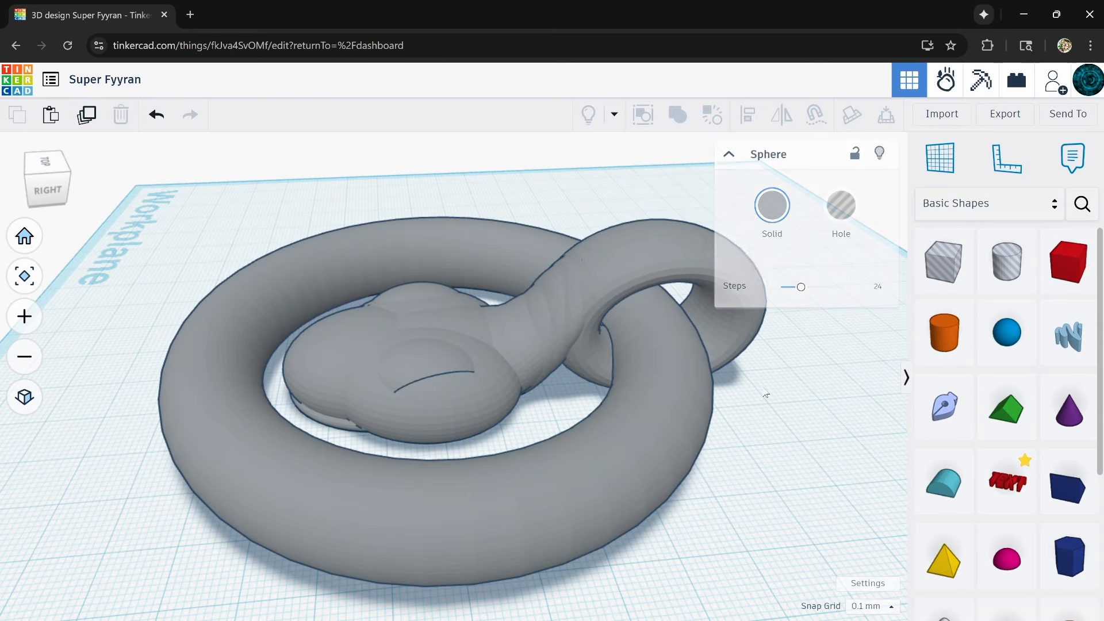
pyautogui.click(574, 305)
pyautogui.scroll(4, 574, 305)
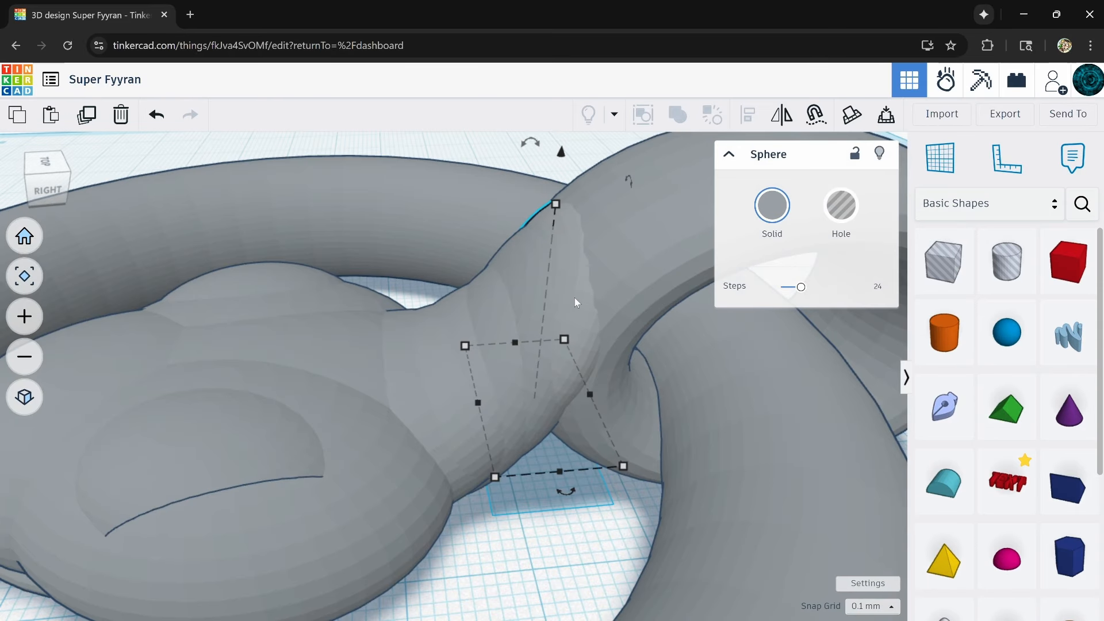
pyautogui.moveTo(574, 297); pyautogui.dragTo(530, 270, button='right')
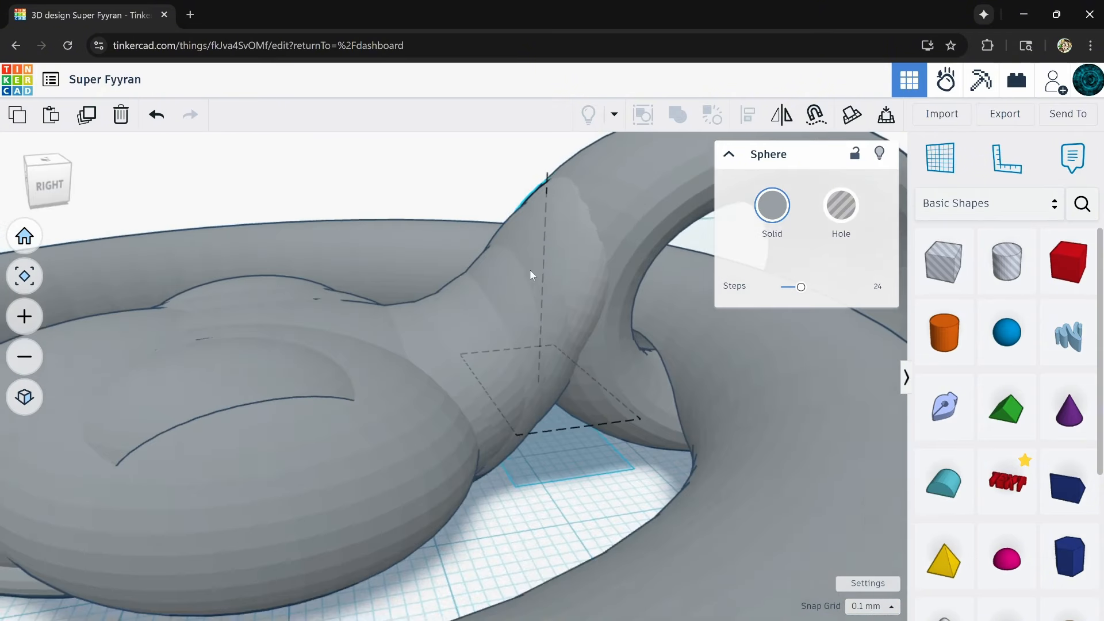
pyautogui.scroll(-8, 520, 270)
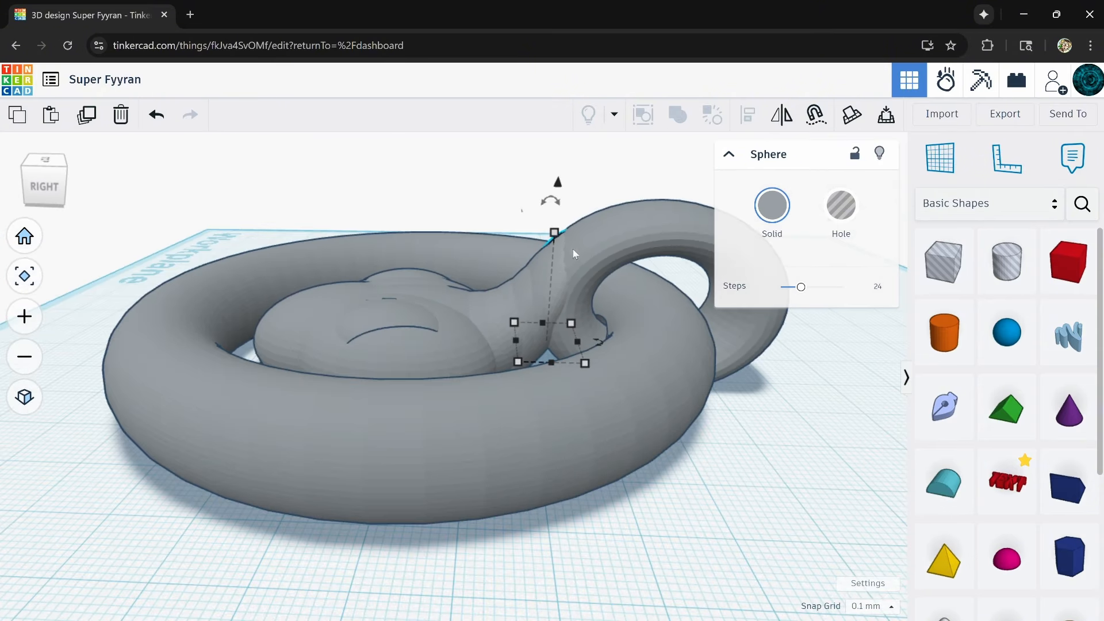
pyautogui.moveTo(777, 406); pyautogui.dragTo(499, 464, button='middle')
pyautogui.moveTo(496, 465)
pyautogui.mouseDown(button='right')
pyautogui.moveTo(486, 493)
pyautogui.moveTo(544, 456)
pyautogui.moveTo(492, 469)
pyautogui.mouseUp(button='right')
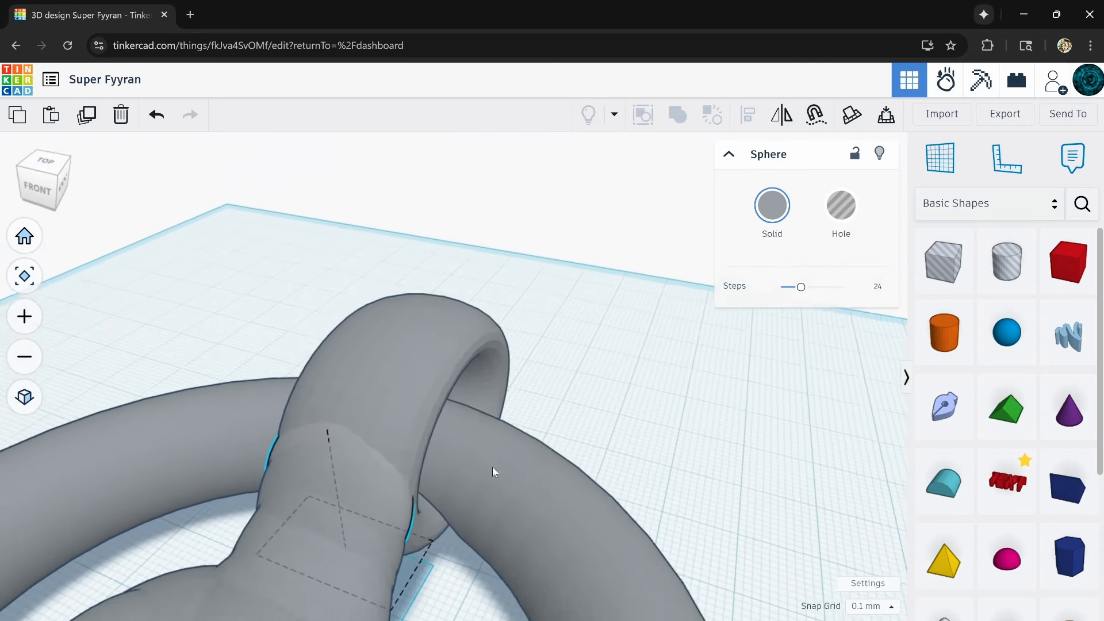
pyautogui.moveTo(493, 469); pyautogui.dragTo(481, 365, button='middle')
pyautogui.scroll(-5, 481, 365)
pyautogui.moveTo(436, 410); pyautogui.dragTo(184, 412, button='right')
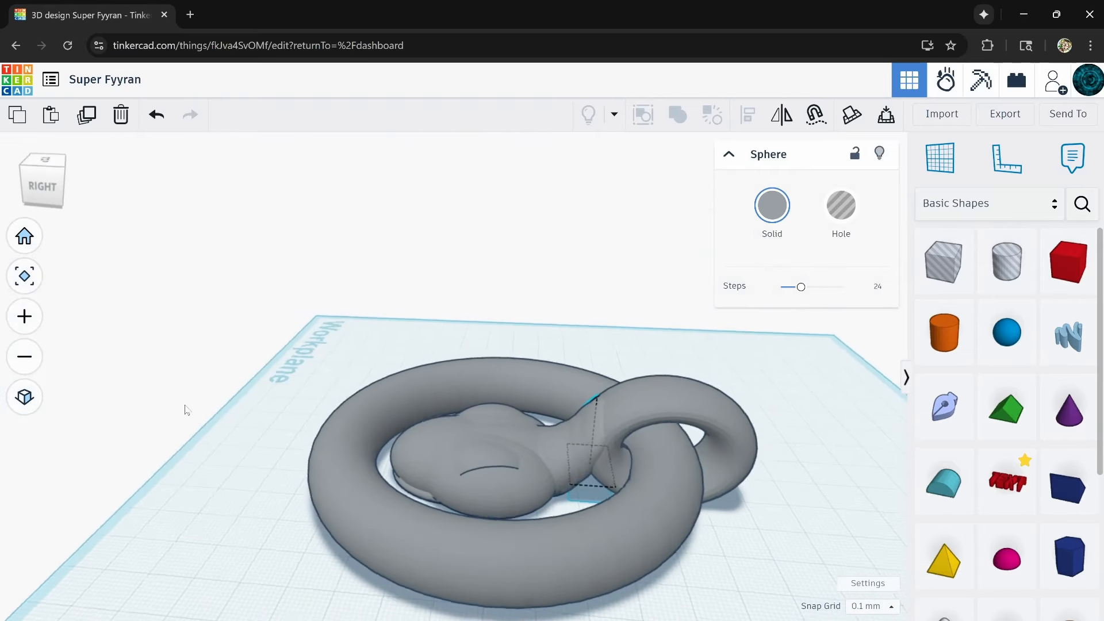
pyautogui.scroll(2, 521, 468)
pyautogui.scroll(3, 519, 464)
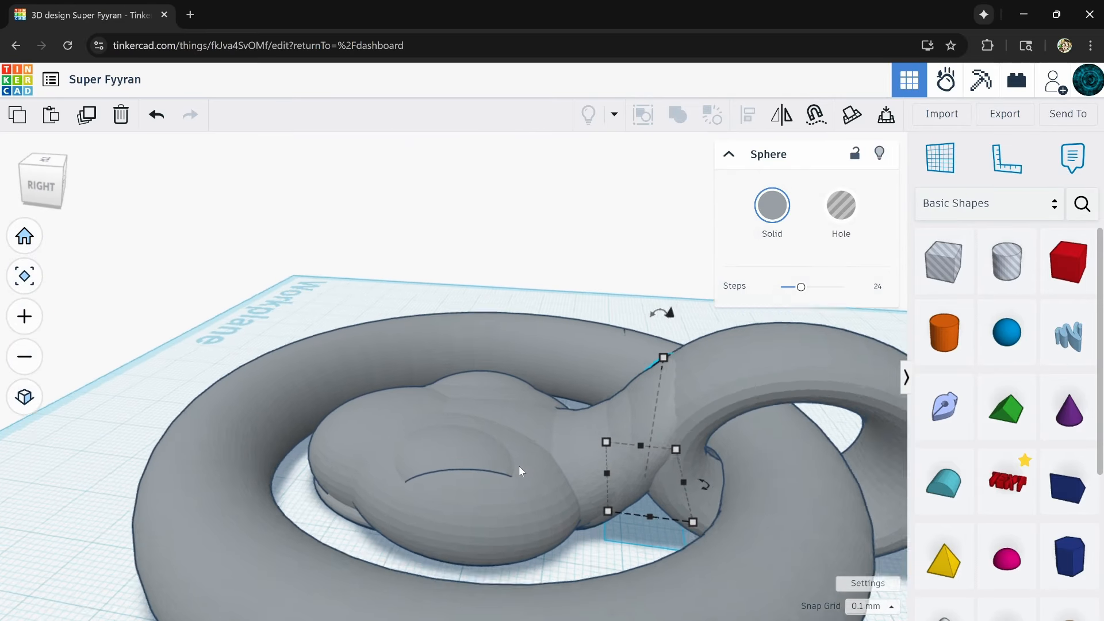
pyautogui.scroll(-6, 616, 475)
pyautogui.scroll(3, 555, 502)
pyautogui.moveTo(555, 503); pyautogui.dragTo(624, 479, button='right')
pyautogui.scroll(2, 534, 482)
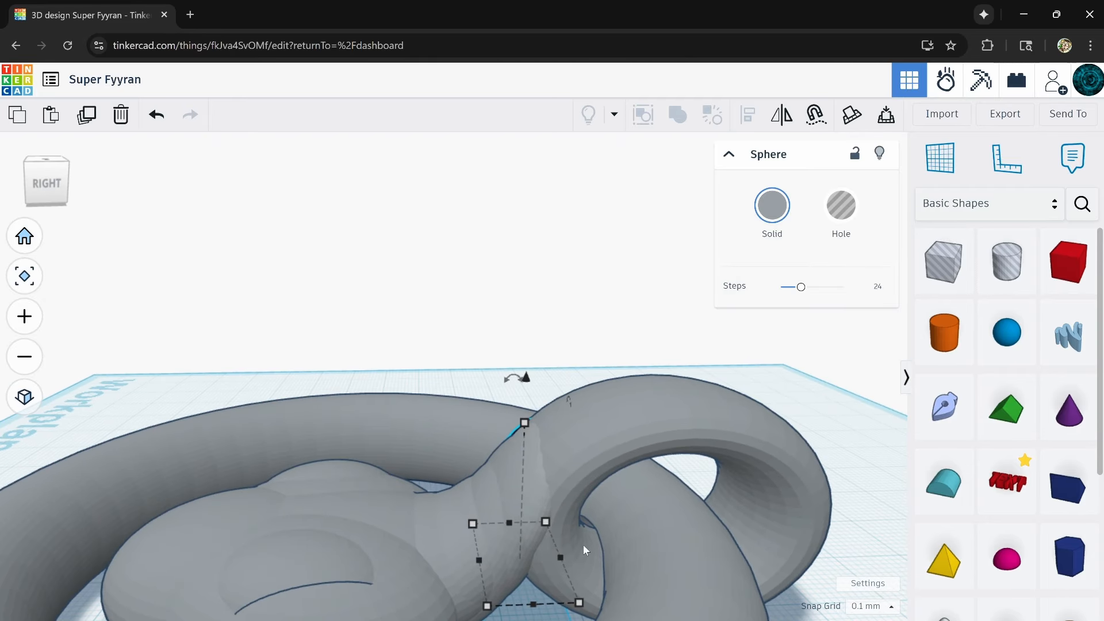
pyautogui.scroll(5, 483, 522)
pyautogui.scroll(-8, 484, 464)
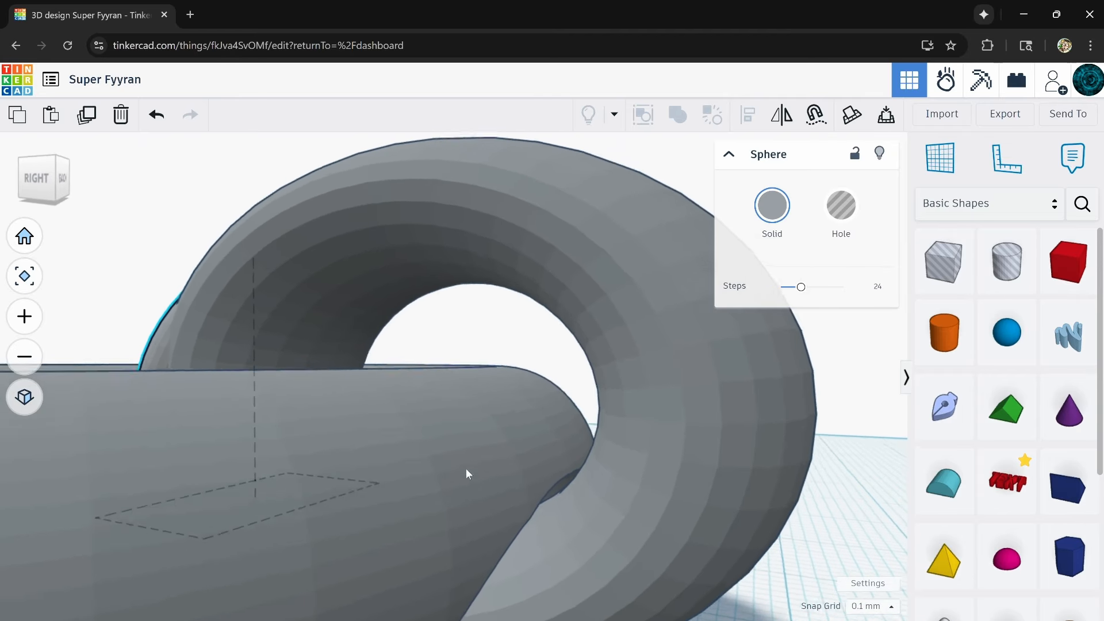
pyautogui.scroll(-2, 572, 526)
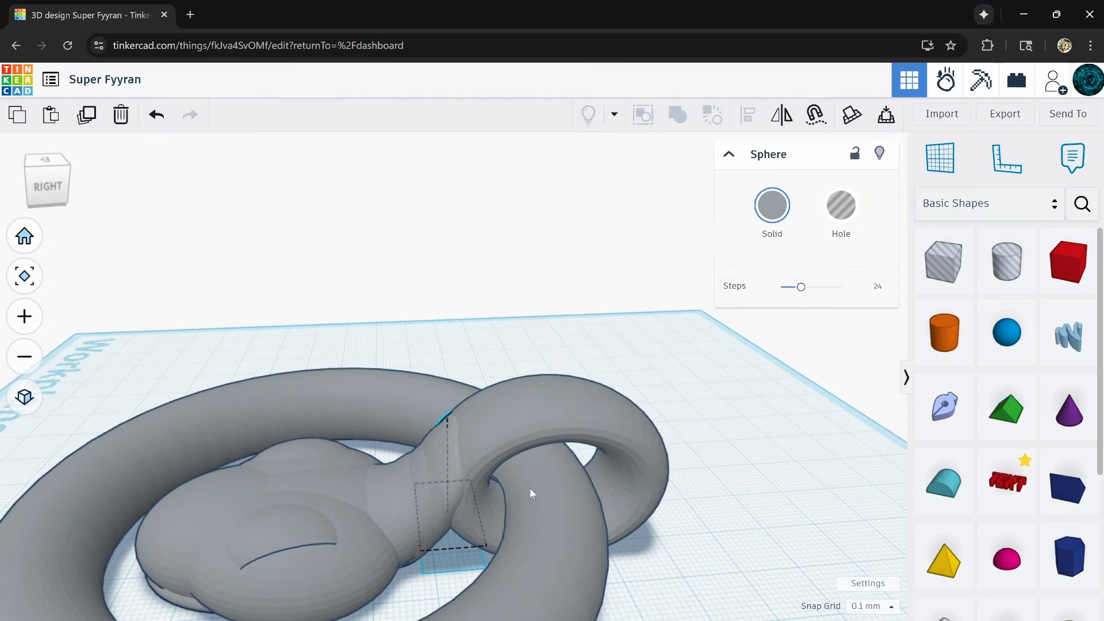
# - Duplicate the topmost neck ellipsoid and move the copy up and outward along the small torus loop
pyautogui.click(498, 326)
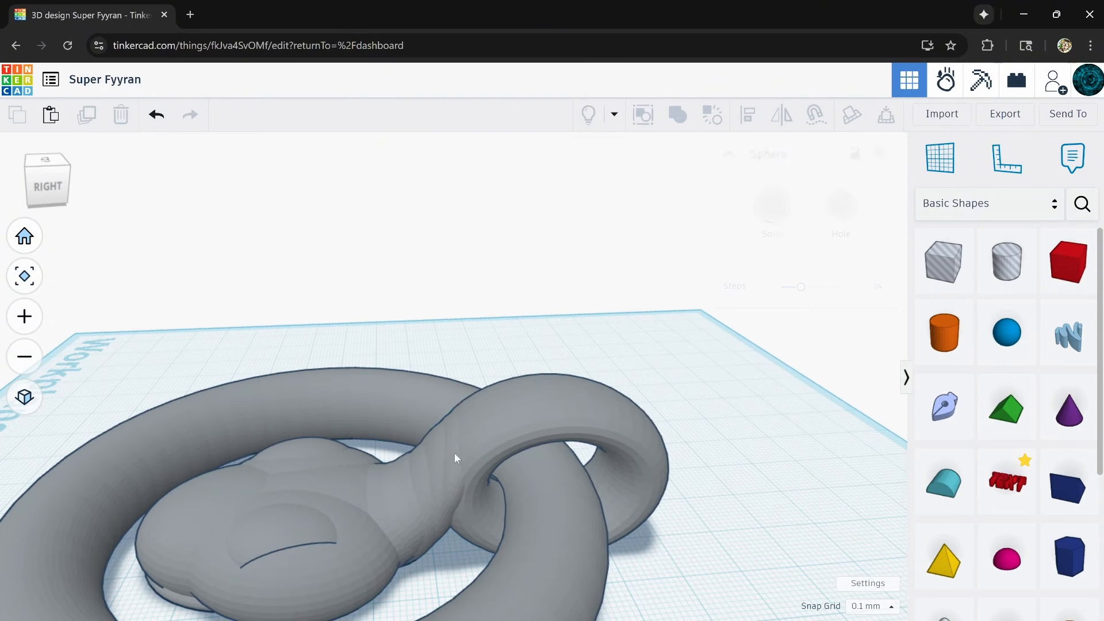
pyautogui.click(450, 453)
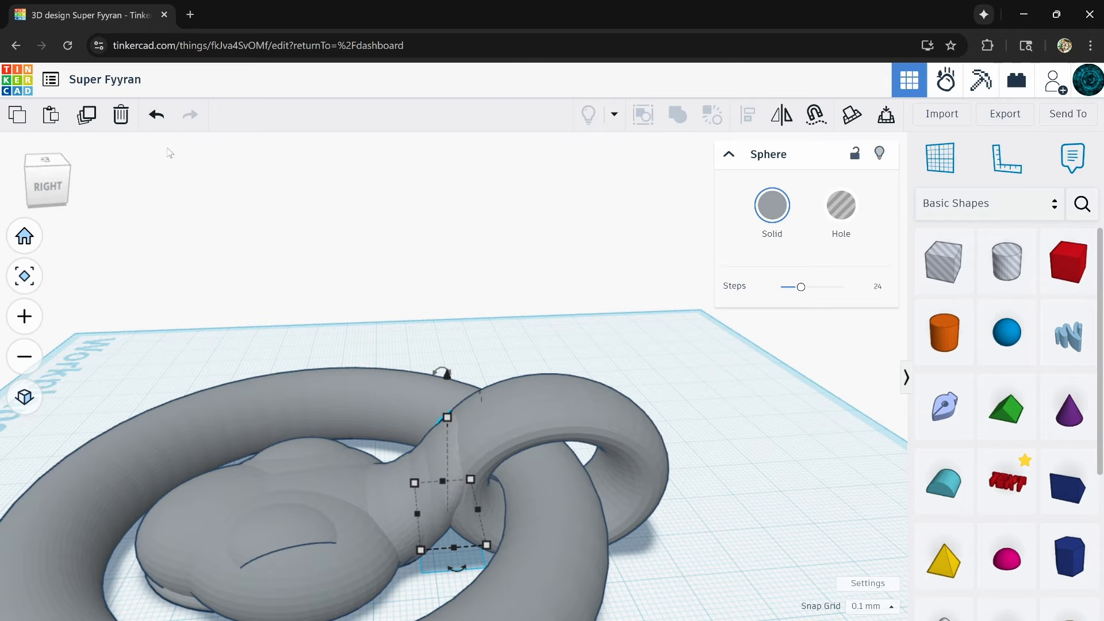
pyautogui.click(87, 115)
pyautogui.moveTo(508, 412); pyautogui.dragTo(426, 416, button='right')
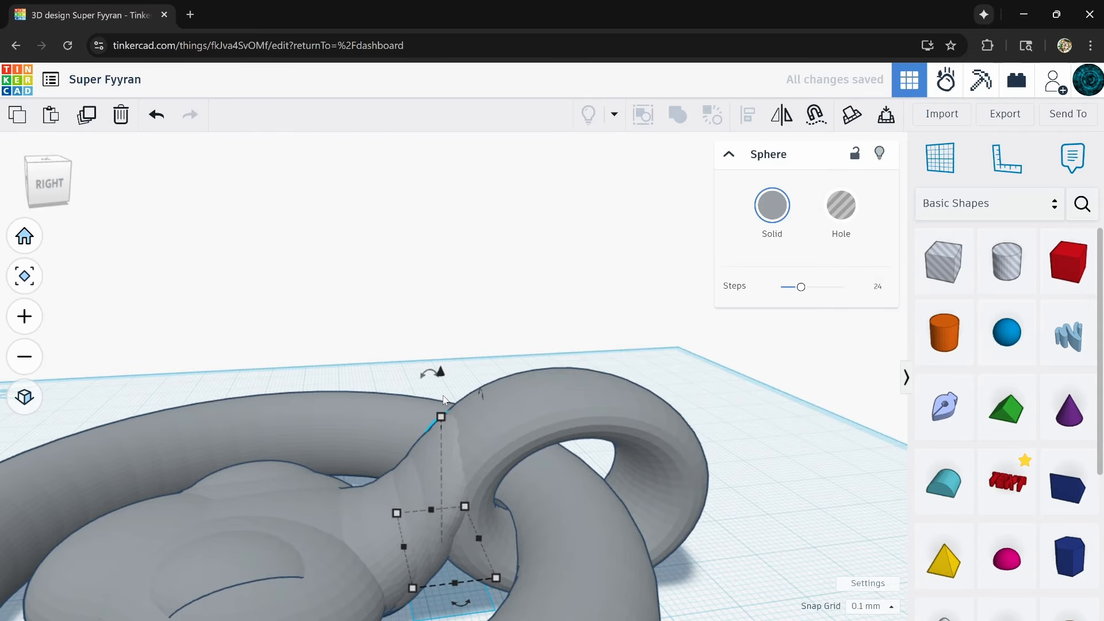
pyautogui.moveTo(443, 399); pyautogui.dragTo(460, 379)
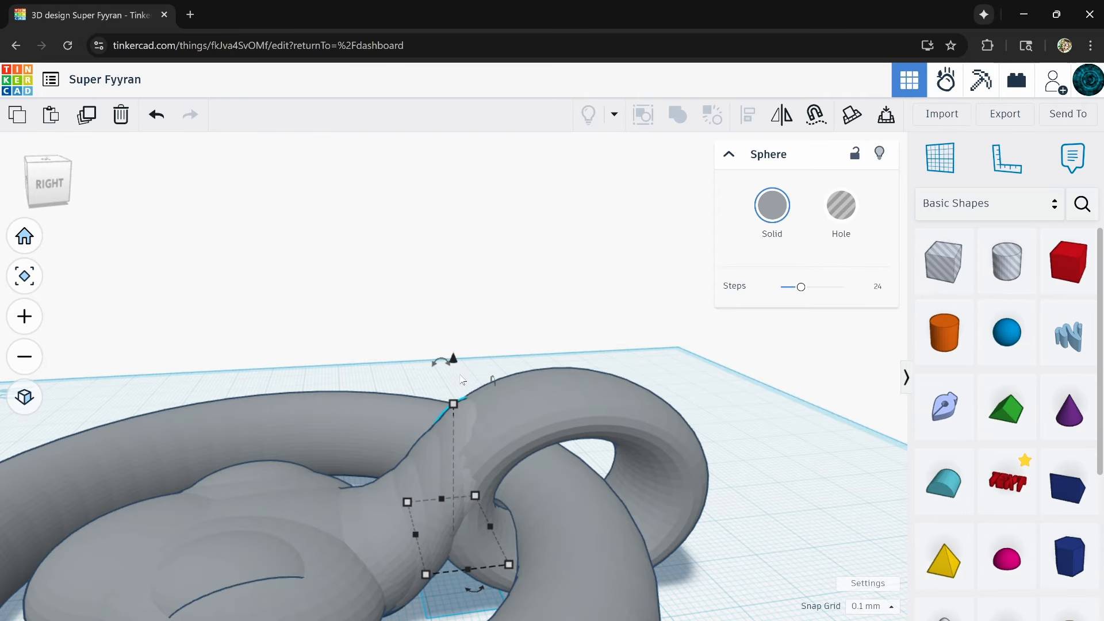
# - Rotate the neck copies to follow the small loop's curve and continue duplicating them over its top and down the far side
pyautogui.moveTo(462, 393); pyautogui.dragTo(402, 395, button='right')
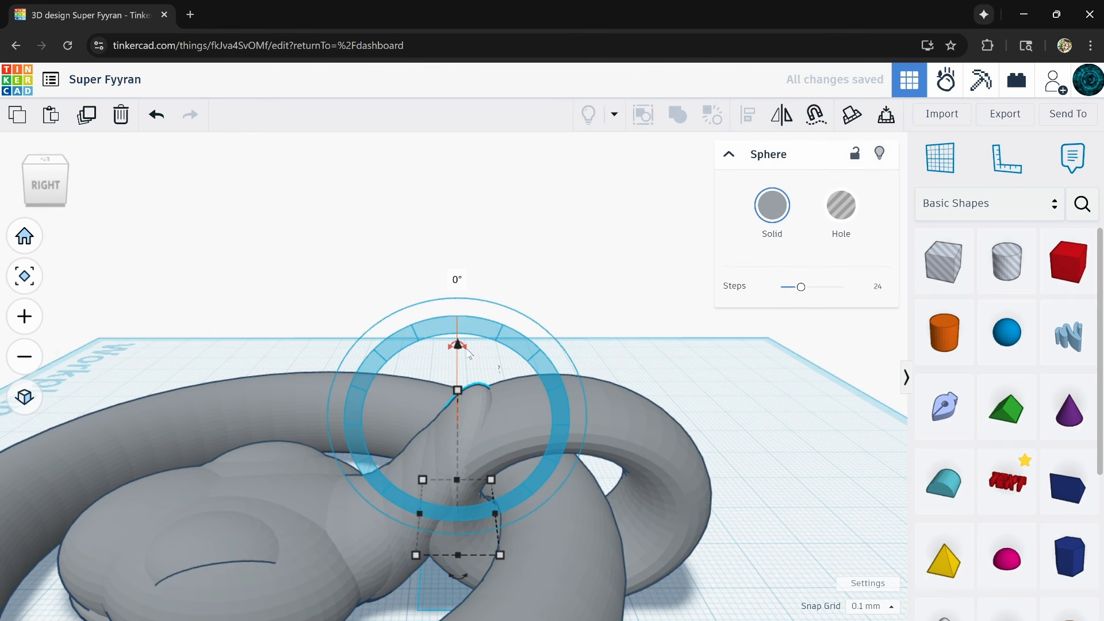
pyautogui.moveTo(467, 349); pyautogui.dragTo(485, 291)
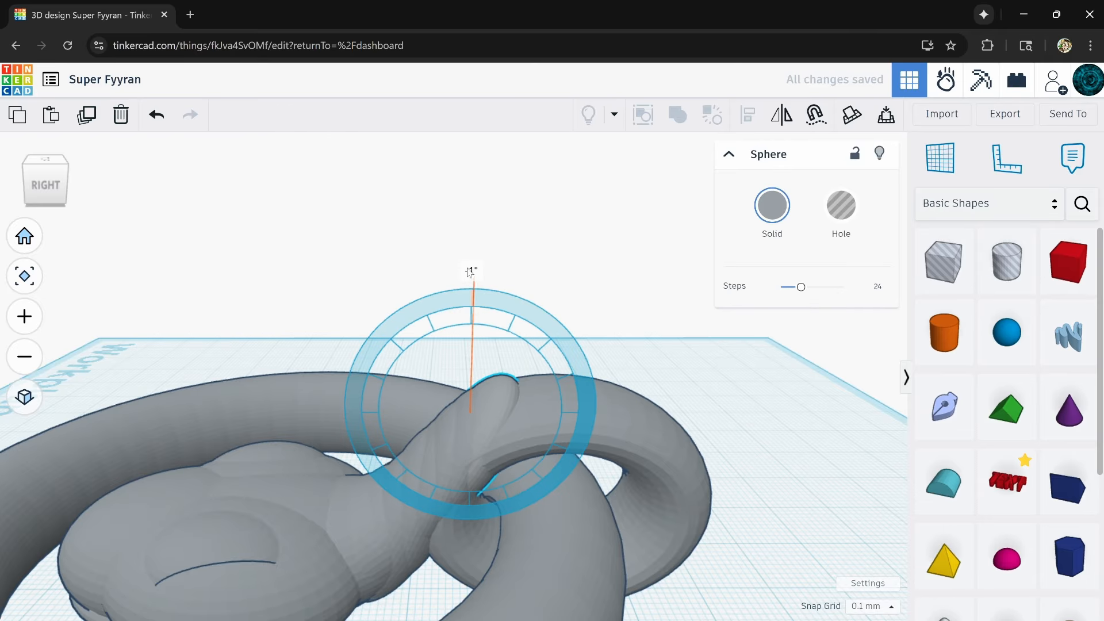
pyautogui.moveTo(532, 368); pyautogui.dragTo(193, 237, button='right')
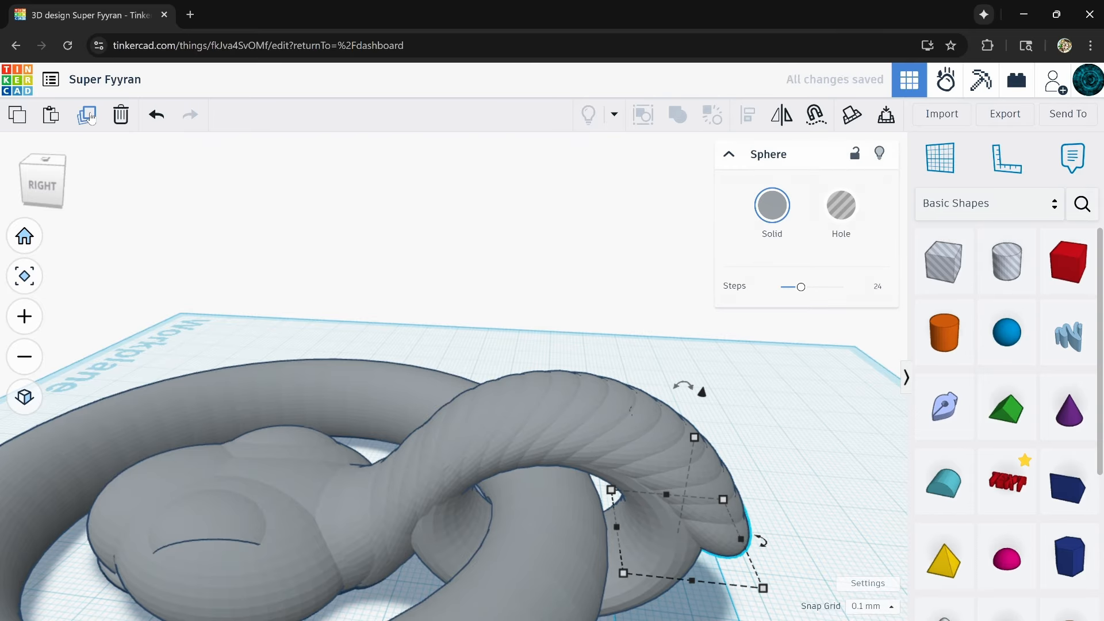
# - Widen the last ellipsoid on the loop's far side to about 13.75 mm, and continue with wider, rotated copies toward the workplane
pyautogui.moveTo(122, 241); pyautogui.dragTo(347, 427, button='right')
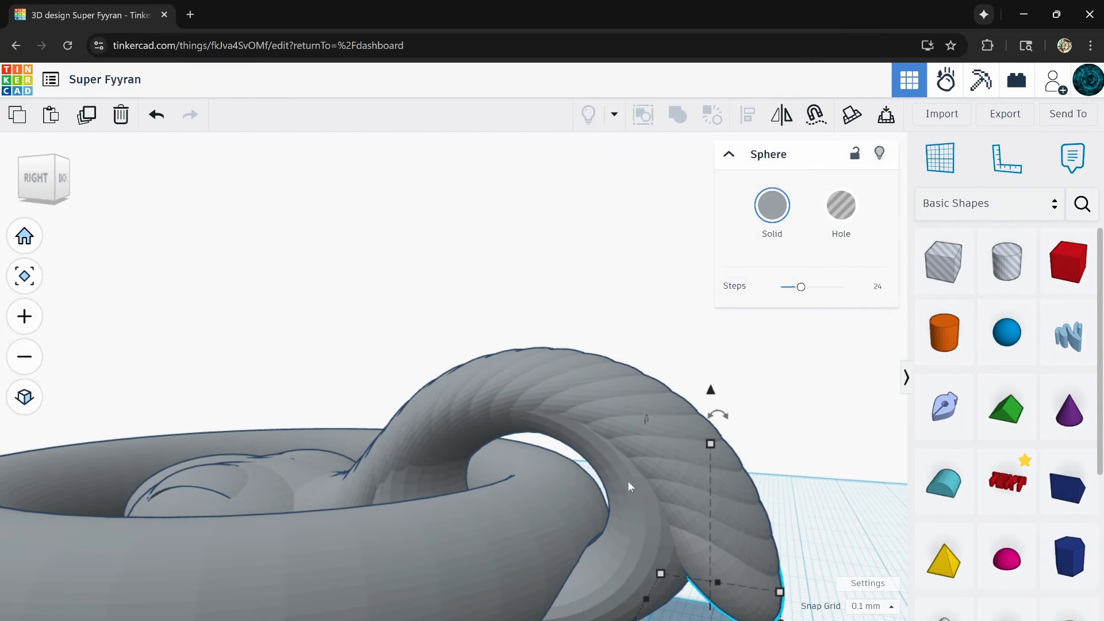
pyautogui.moveTo(628, 482); pyautogui.dragTo(542, 381, button='middle')
pyautogui.moveTo(543, 382); pyautogui.dragTo(622, 481, button='right')
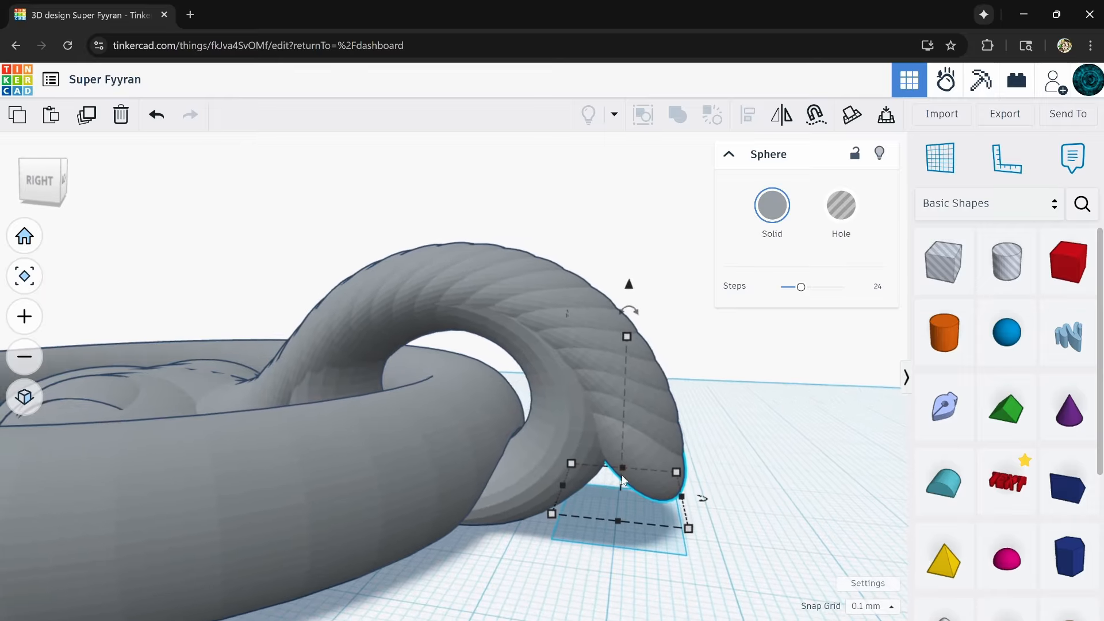
pyautogui.moveTo(563, 486); pyautogui.dragTo(553, 485)
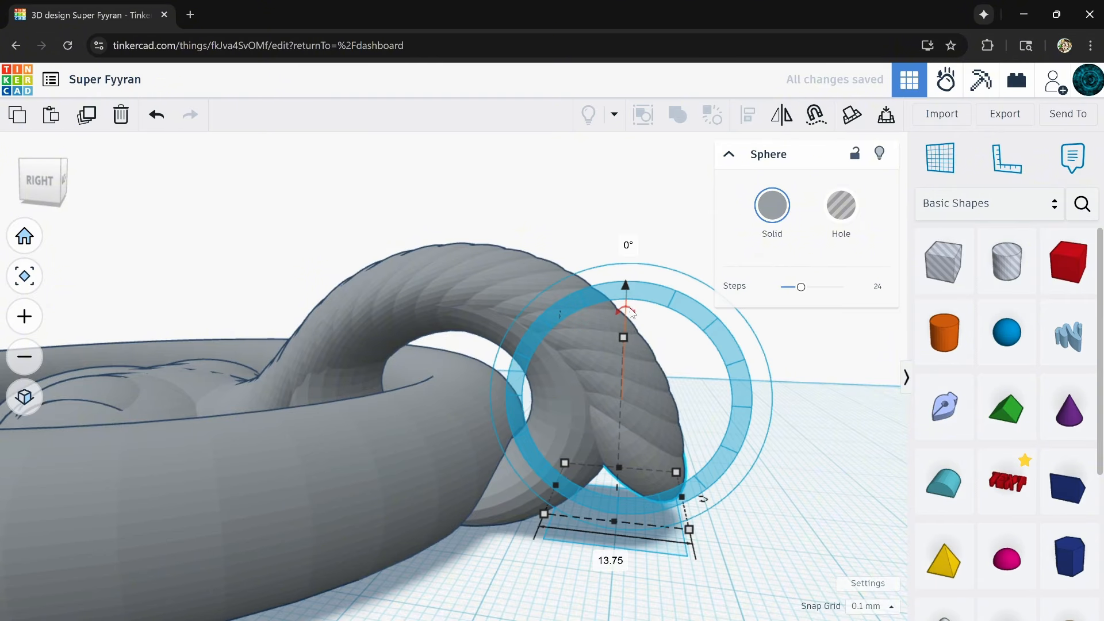
pyautogui.moveTo(612, 260); pyautogui.dragTo(612, 260)
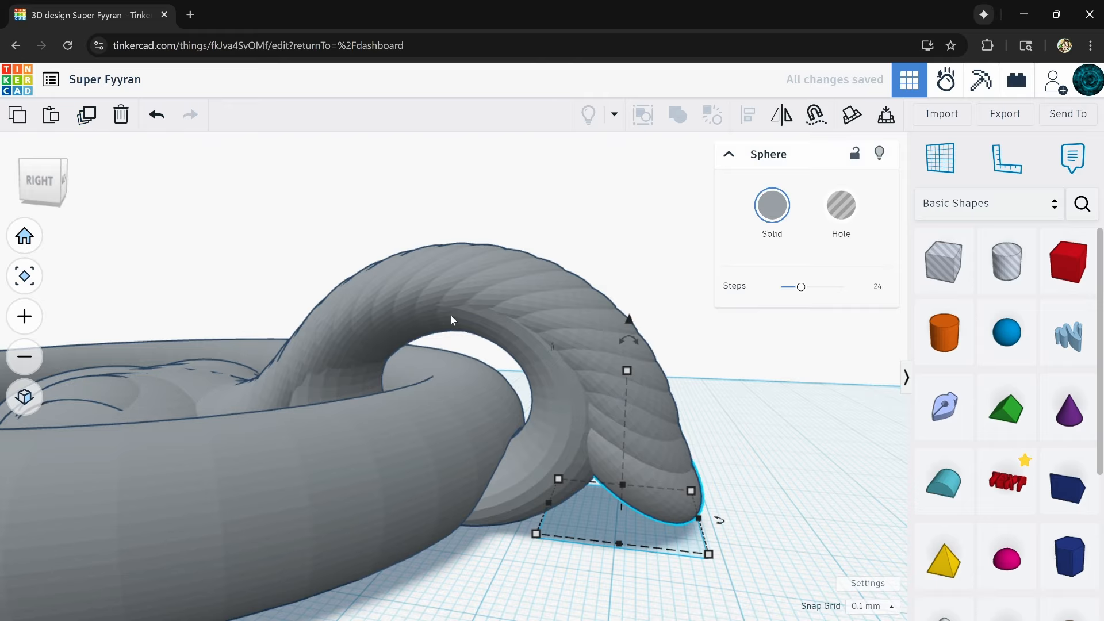
pyautogui.moveTo(637, 346); pyautogui.dragTo(620, 299)
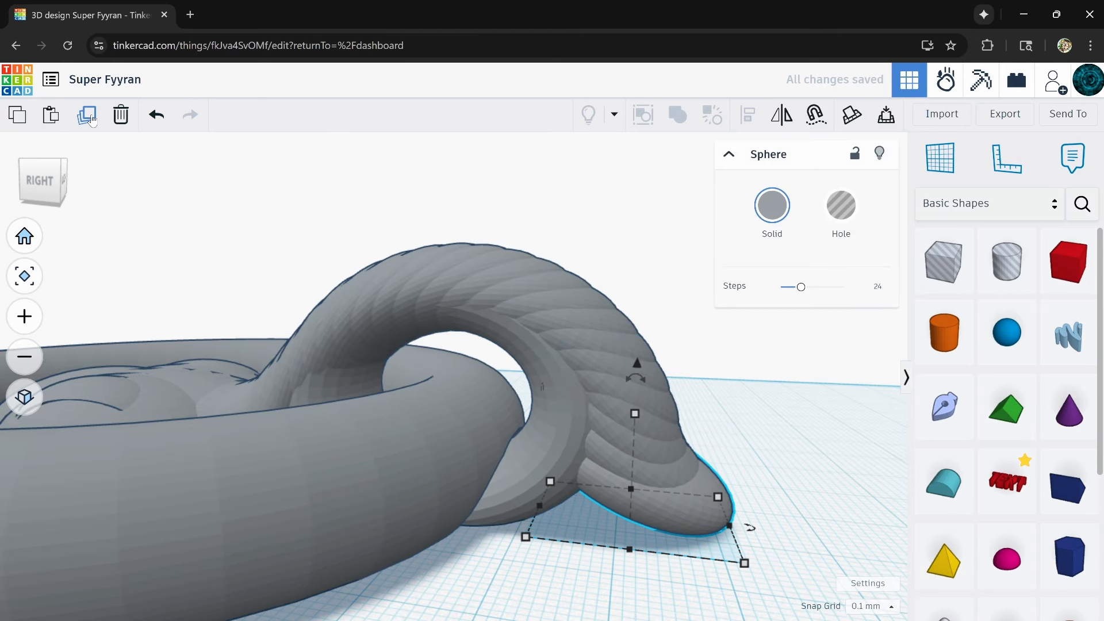
# - Extend the ellipsoid chain with further copies along the workplane, outward from the foot of the small loop
pyautogui.moveTo(543, 474); pyautogui.dragTo(564, 549, button='right')
pyautogui.scroll(-5, 606, 491)
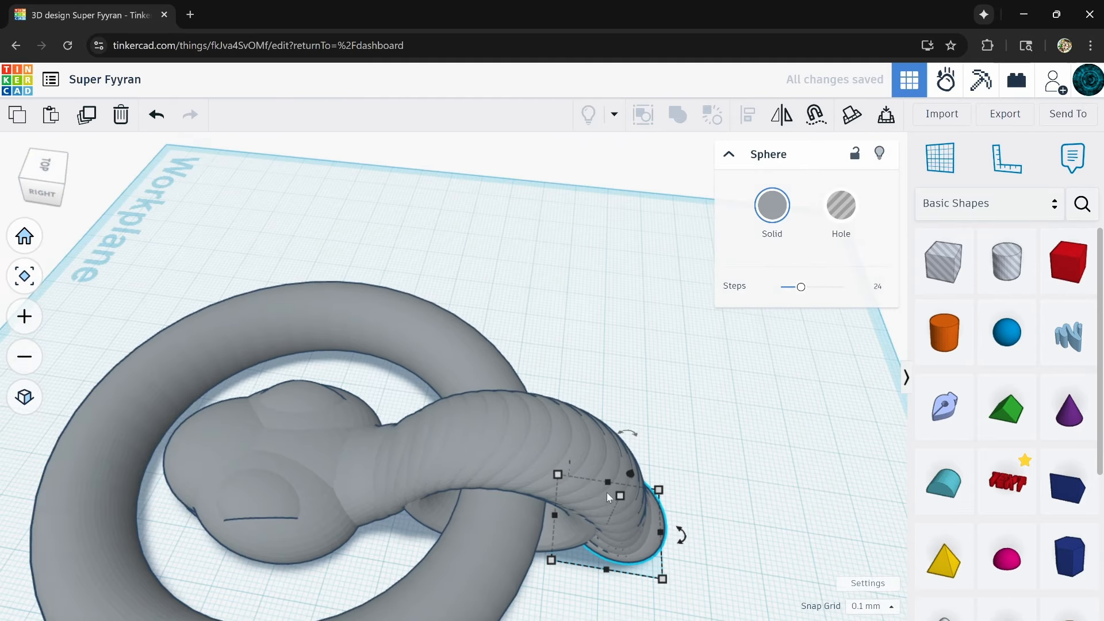
pyautogui.moveTo(672, 529); pyautogui.dragTo(585, 415, button='middle')
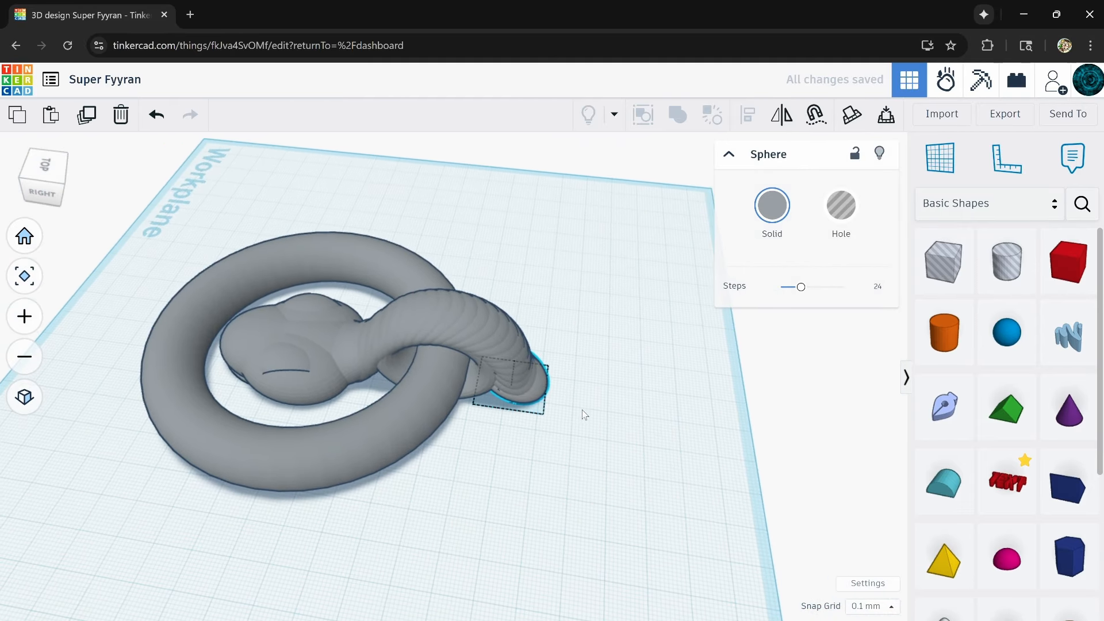
pyautogui.moveTo(546, 469); pyautogui.dragTo(615, 487, button='right')
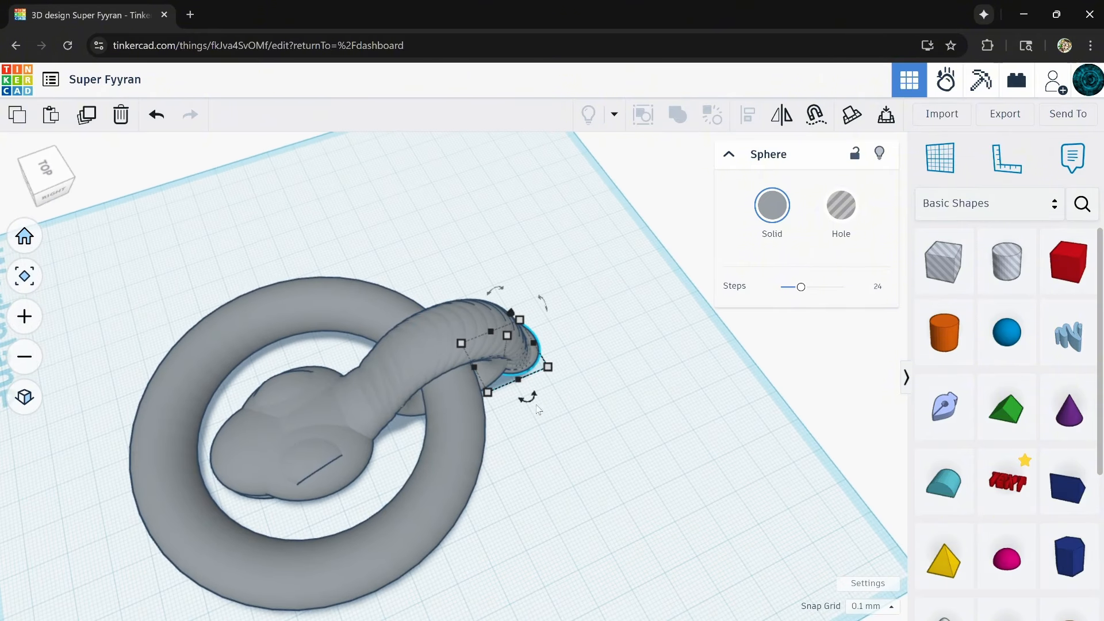
pyautogui.moveTo(560, 455); pyautogui.dragTo(122, 181, button='right')
pyautogui.moveTo(500, 425); pyautogui.dragTo(509, 374, button='right')
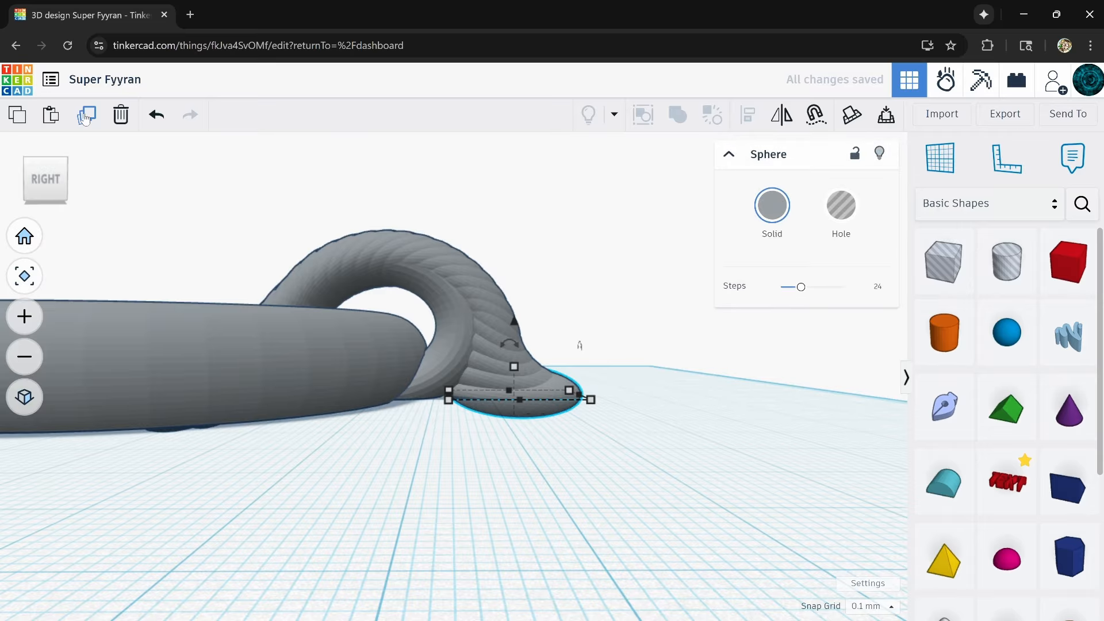
# - Deselect the shape and examine the head, neck and loop from above and from underneath the workplane
pyautogui.moveTo(477, 402); pyautogui.dragTo(483, 525, button='right')
pyautogui.moveTo(615, 442); pyautogui.dragTo(710, 439, button='right')
pyautogui.scroll(-3, 710, 440)
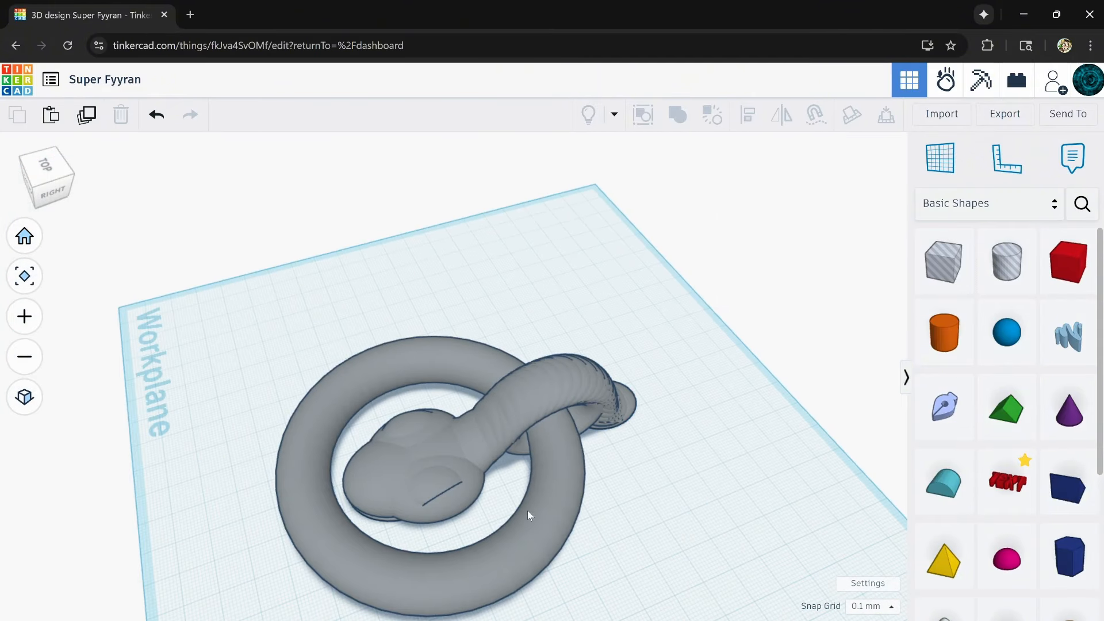
pyautogui.scroll(3, 432, 460)
pyautogui.moveTo(532, 381)
pyautogui.mouseDown(button='right')
pyautogui.moveTo(650, 408)
pyautogui.moveTo(726, 366)
pyautogui.moveTo(709, 414)
pyautogui.moveTo(753, 360)
pyautogui.moveTo(950, 400)
pyautogui.moveTo(927, 424)
pyautogui.moveTo(718, 420)
pyautogui.mouseUp(button='right')
pyautogui.moveTo(631, 375); pyautogui.dragTo(483, 458, button='right')
pyautogui.scroll(6, 433, 530)
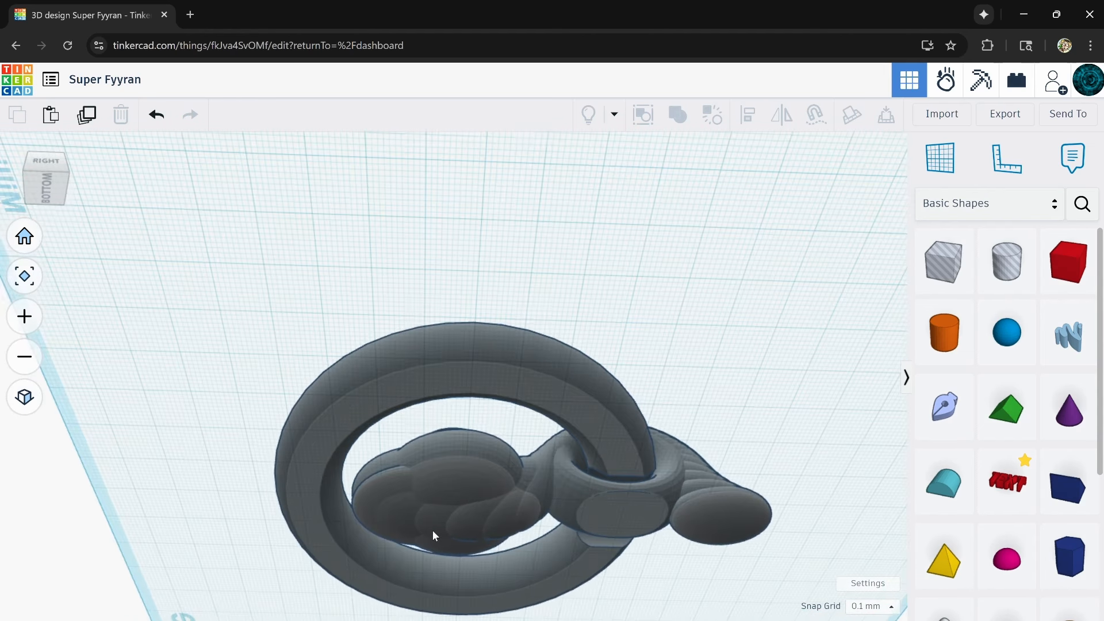
# - Examine the head, neck and ring from above and look through the Basic Shapes library for the next part
pyautogui.moveTo(433, 527); pyautogui.dragTo(468, 477, button='right')
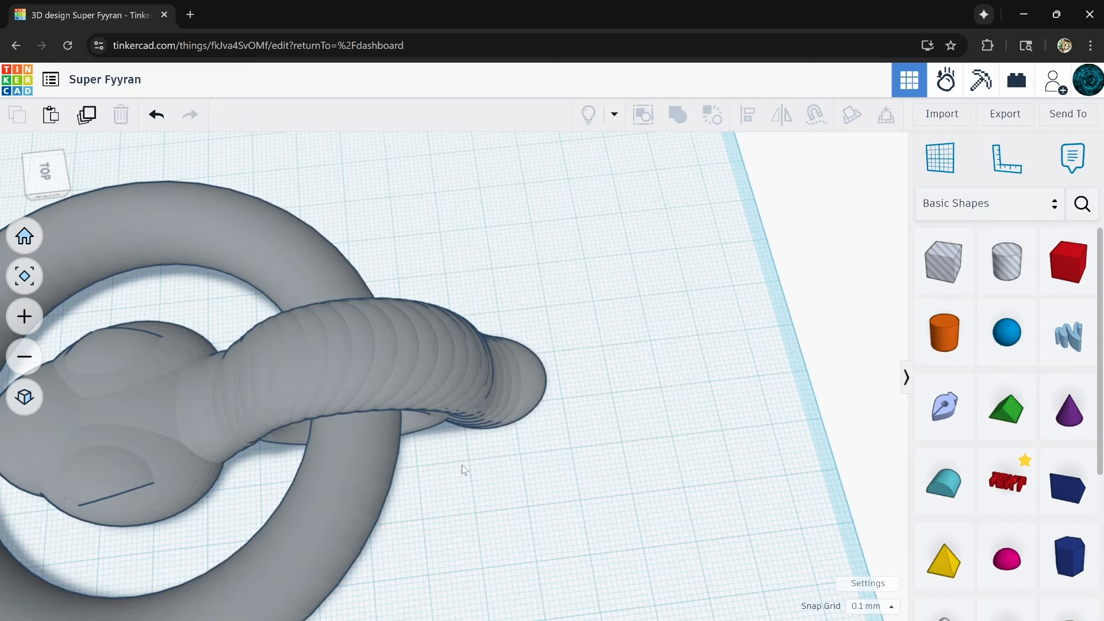
pyautogui.scroll(-5, 462, 465)
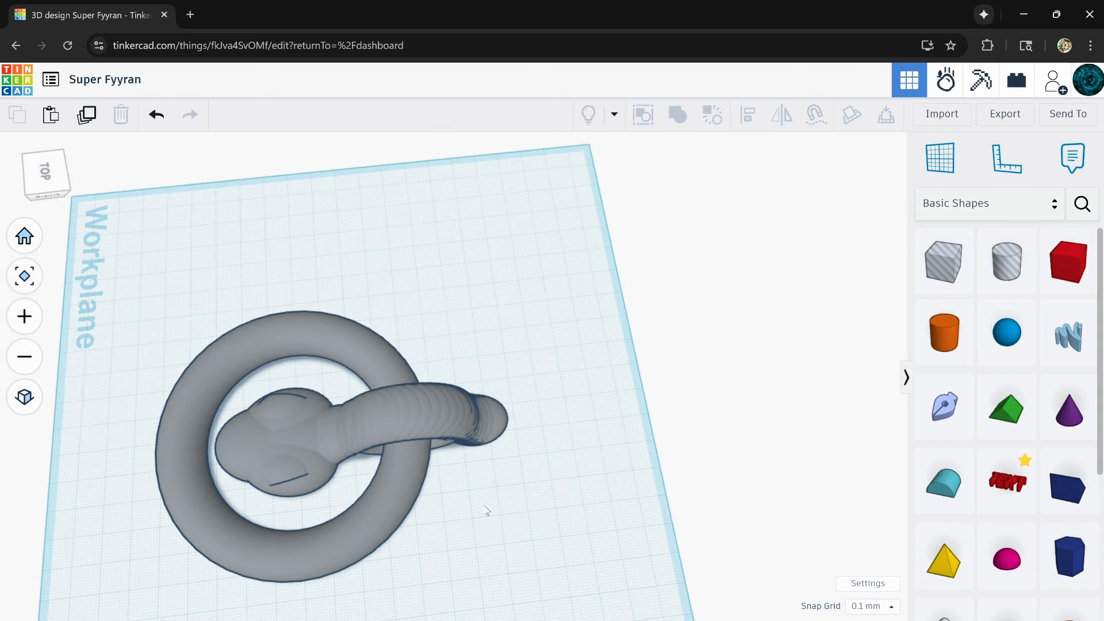
pyautogui.moveTo(484, 507); pyautogui.dragTo(556, 440, button='right')
pyautogui.scroll(-4, 963, 447)
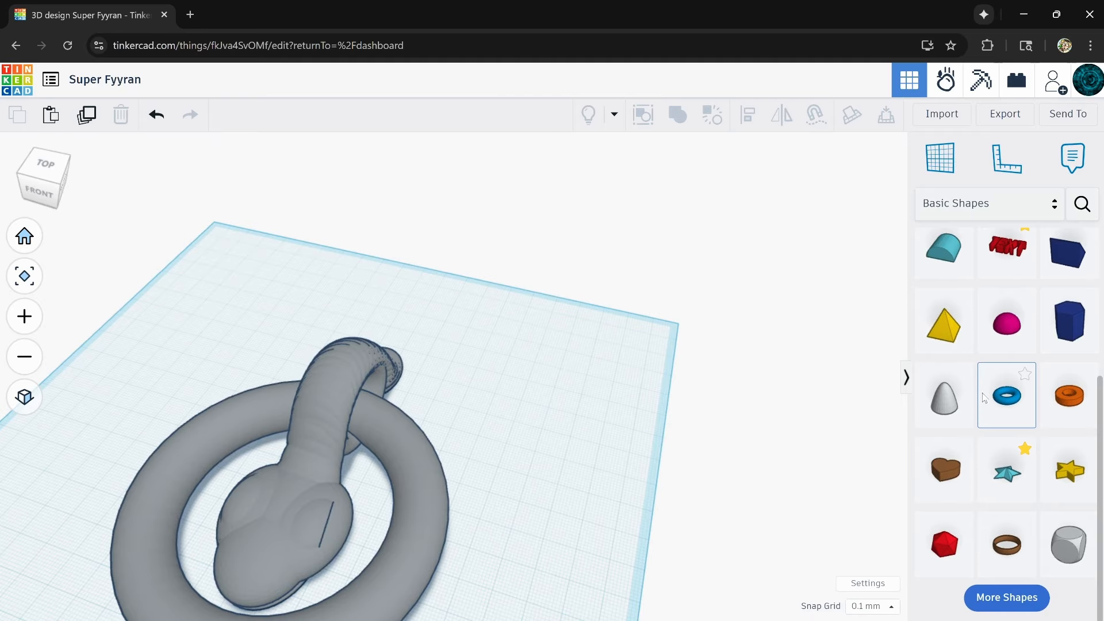
pyautogui.scroll(2, 1007, 418)
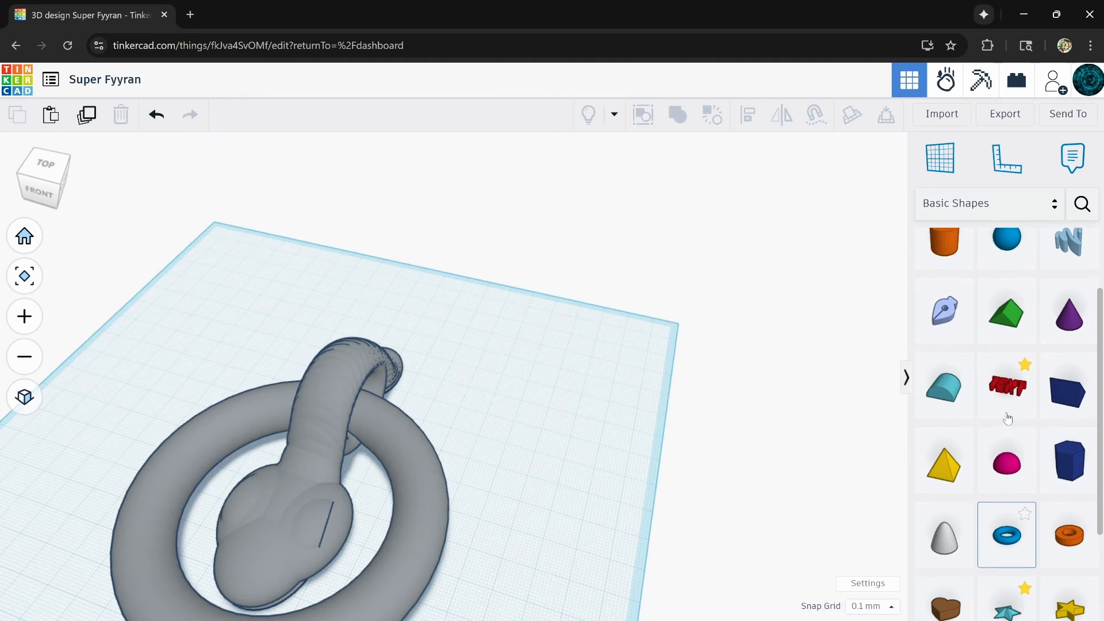
pyautogui.scroll(-2, 1007, 418)
pyautogui.scroll(4, 1008, 418)
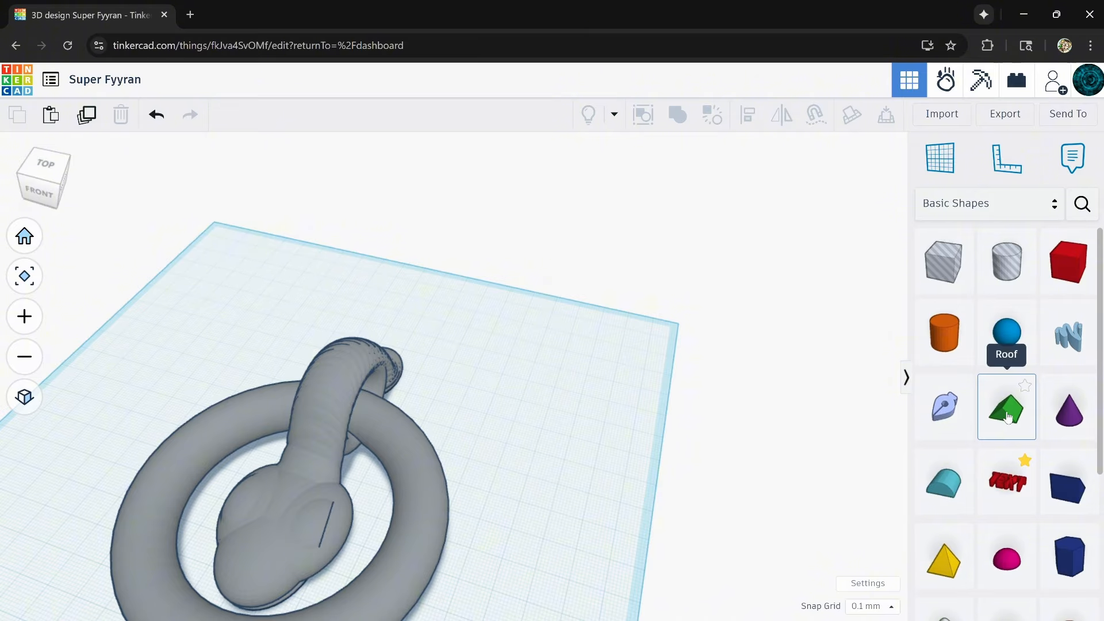
pyautogui.scroll(-4, 1008, 418)
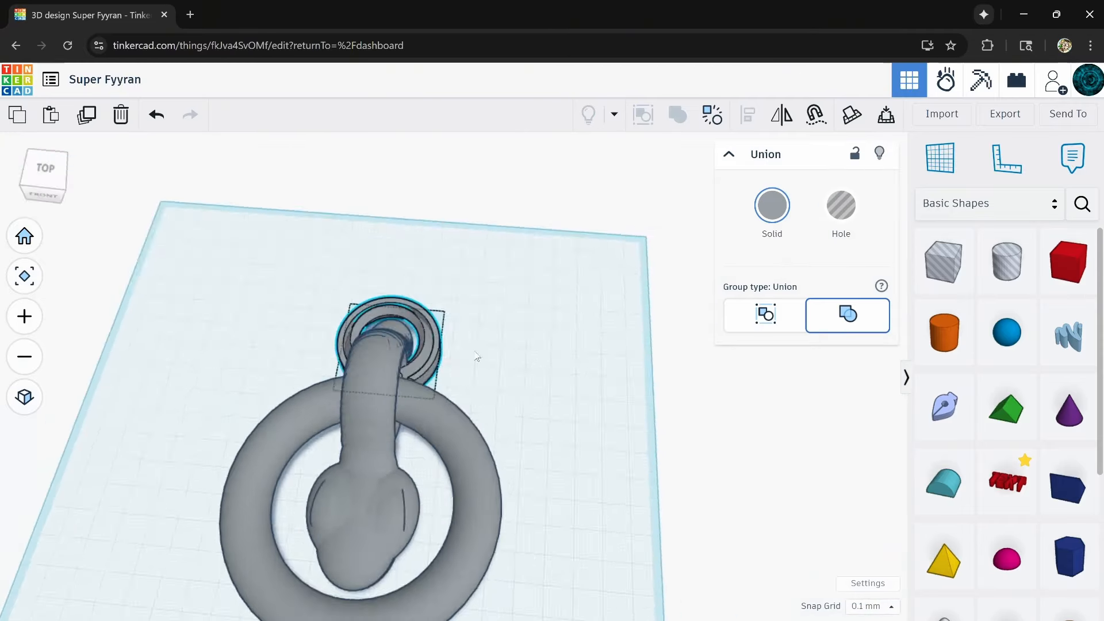
# - Set the snap grid to 1.0 mm and use the cylinder hole over the large ring to cut clearance into the stepped round base
pyautogui.click(872, 606)
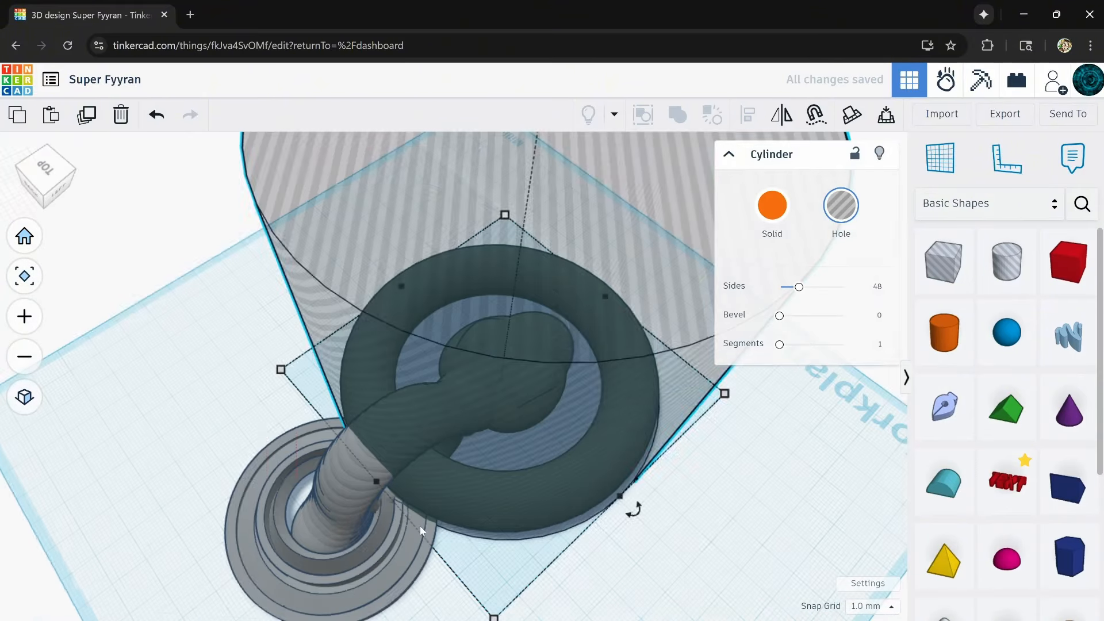
pyautogui.click(679, 114)
pyautogui.scroll(5, 424, 501)
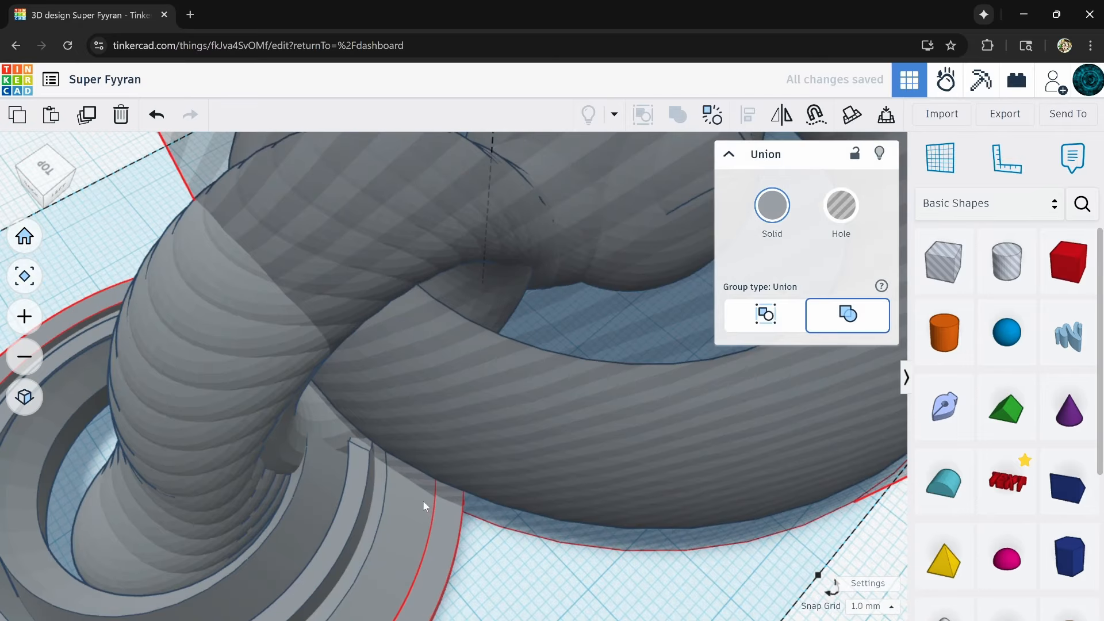
pyautogui.moveTo(426, 500); pyautogui.dragTo(623, 589, button='right')
pyautogui.scroll(-7, 599, 472)
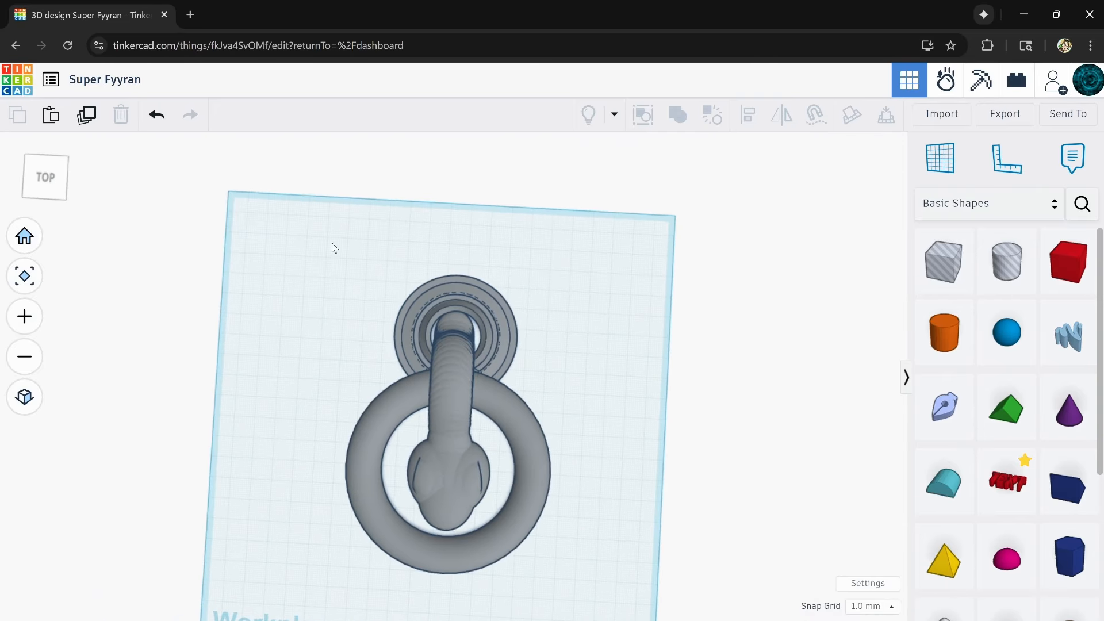
# - Examine the notched base, neck and large ring from above, from the side and close up
pyautogui.scroll(4, 389, 296)
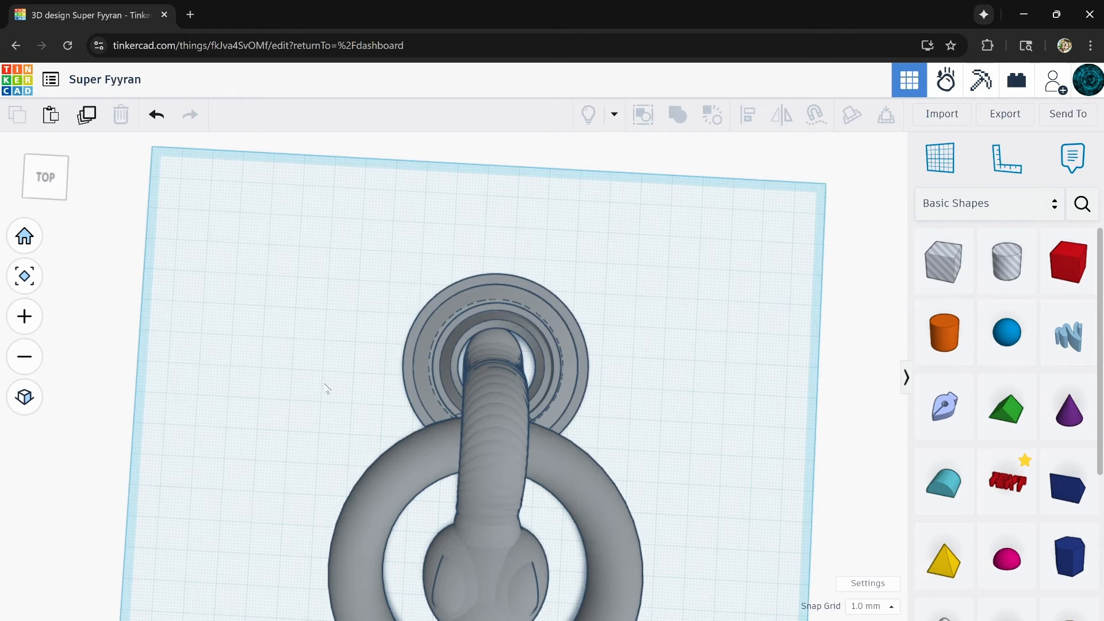
pyautogui.scroll(-5, 326, 388)
pyautogui.moveTo(423, 342); pyautogui.dragTo(290, 260, button='right')
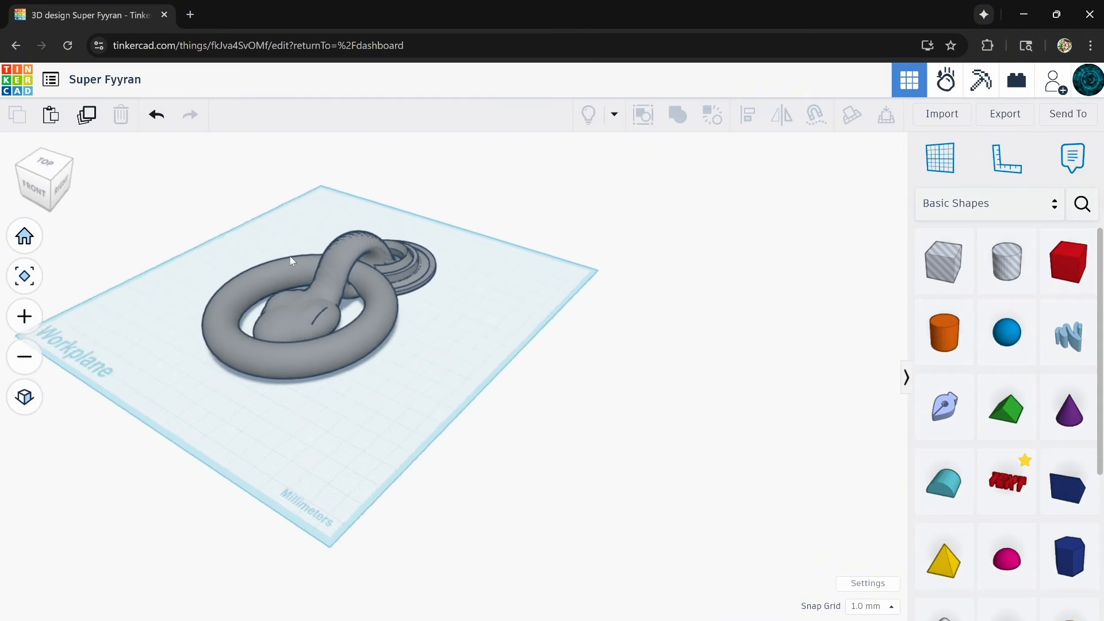
pyautogui.scroll(4, 372, 284)
pyautogui.moveTo(399, 382); pyautogui.dragTo(470, 484, button='right')
pyautogui.scroll(5, 365, 391)
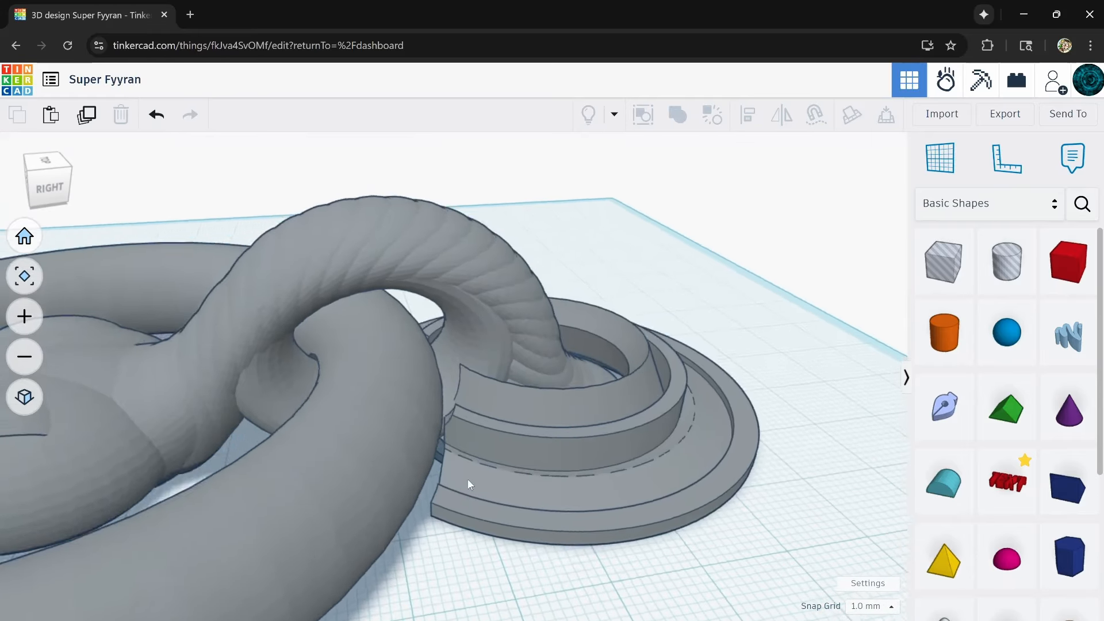
pyautogui.scroll(-5, 449, 460)
pyautogui.moveTo(426, 444); pyautogui.dragTo(428, 511, button='right')
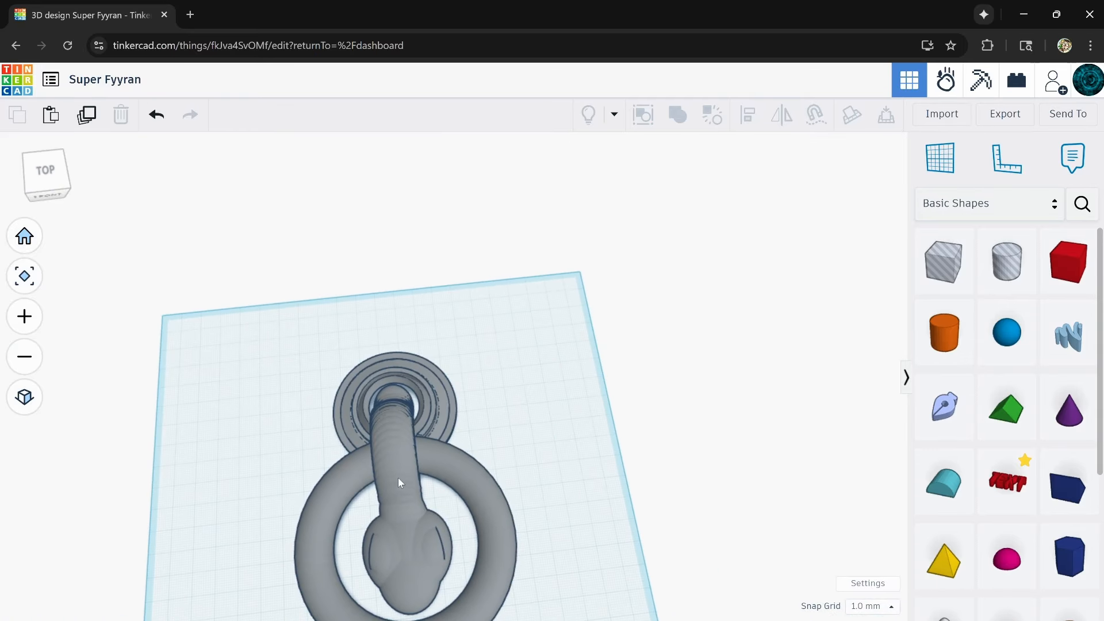
pyautogui.moveTo(483, 413); pyautogui.dragTo(644, 420, button='middle')
pyautogui.scroll(2, 605, 411)
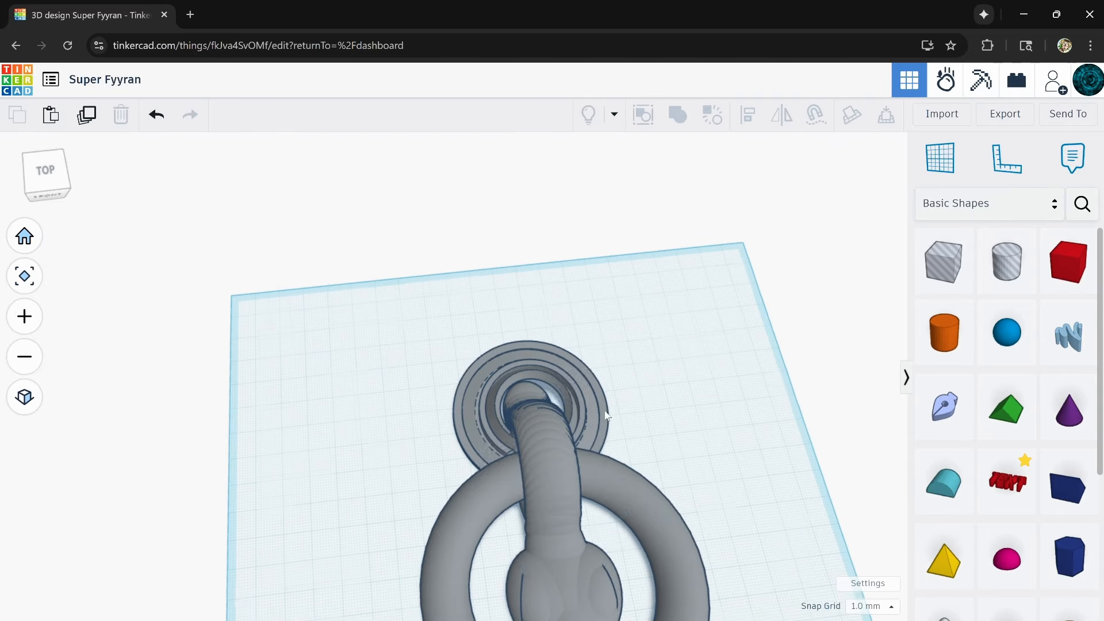
pyautogui.moveTo(624, 424); pyautogui.dragTo(531, 400, button='right')
pyautogui.scroll(2, 523, 404)
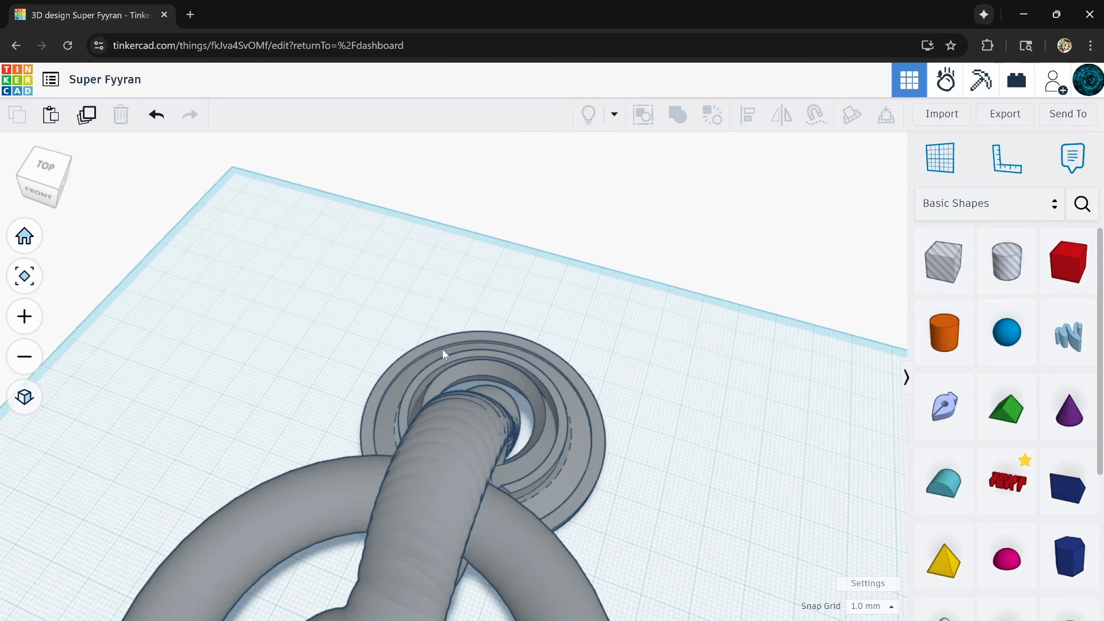
pyautogui.moveTo(372, 332); pyautogui.dragTo(438, 368, button='right')
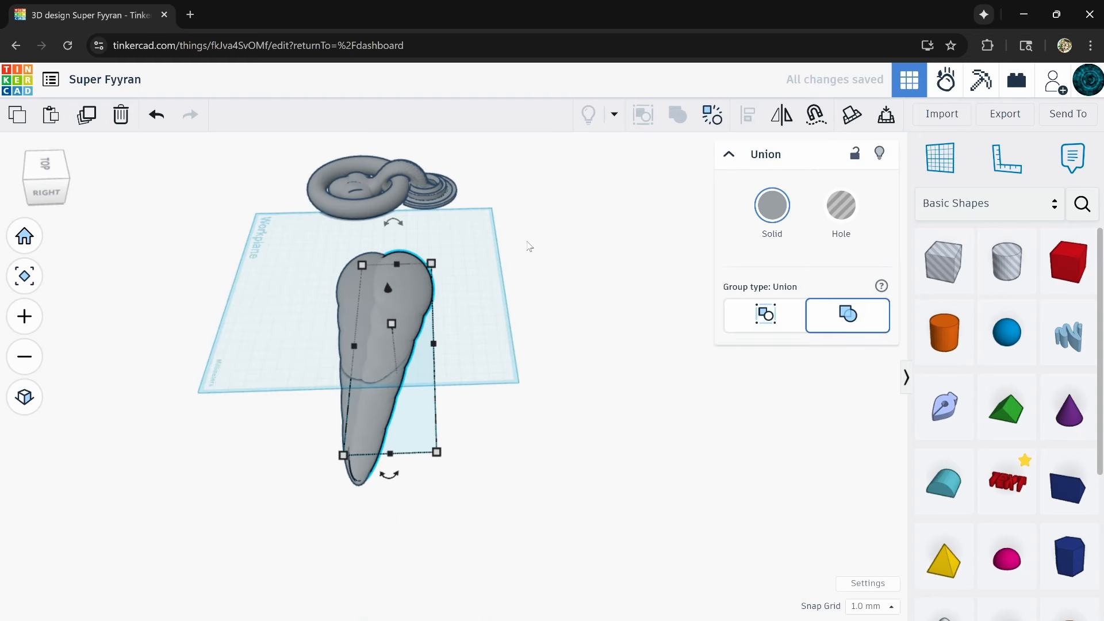
# - Duplicate the eight-shape feather cluster and lower the copy beneath the original
pyautogui.moveTo(246, 487); pyautogui.dragTo(243, 489)
pyautogui.moveTo(402, 322); pyautogui.dragTo(584, 230, button='right')
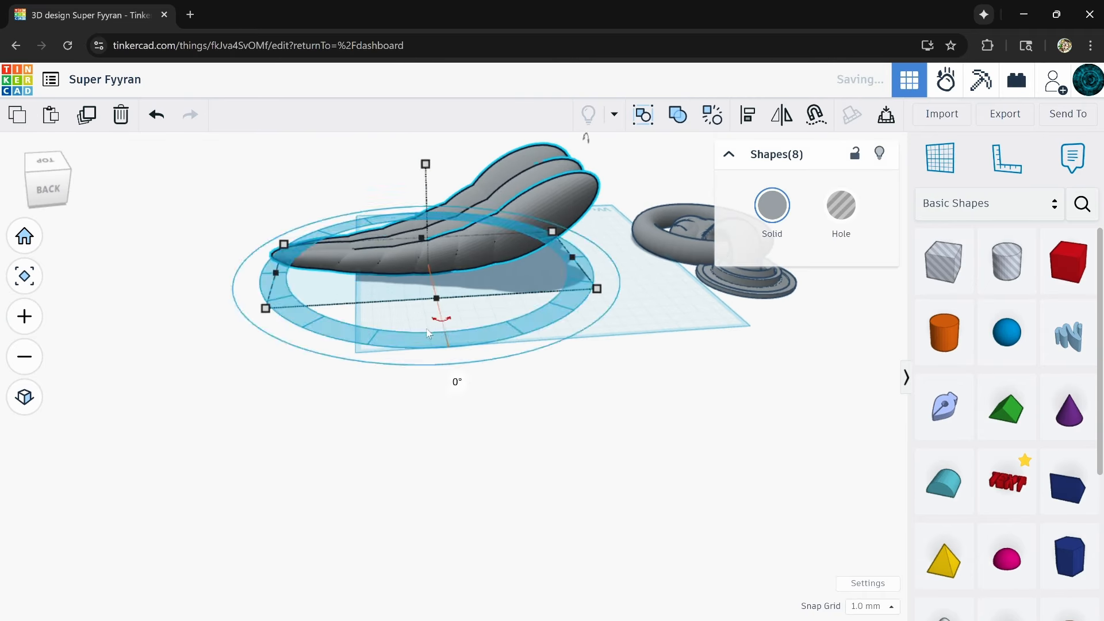
pyautogui.moveTo(456, 381); pyautogui.dragTo(581, 313, button='right')
pyautogui.hotkey('ctrl', 'd')
pyautogui.moveTo(460, 163); pyautogui.dragTo(461, 187)
pyautogui.moveTo(402, 293); pyautogui.dragTo(350, 286, button='right')
pyautogui.scroll(6, 350, 286)
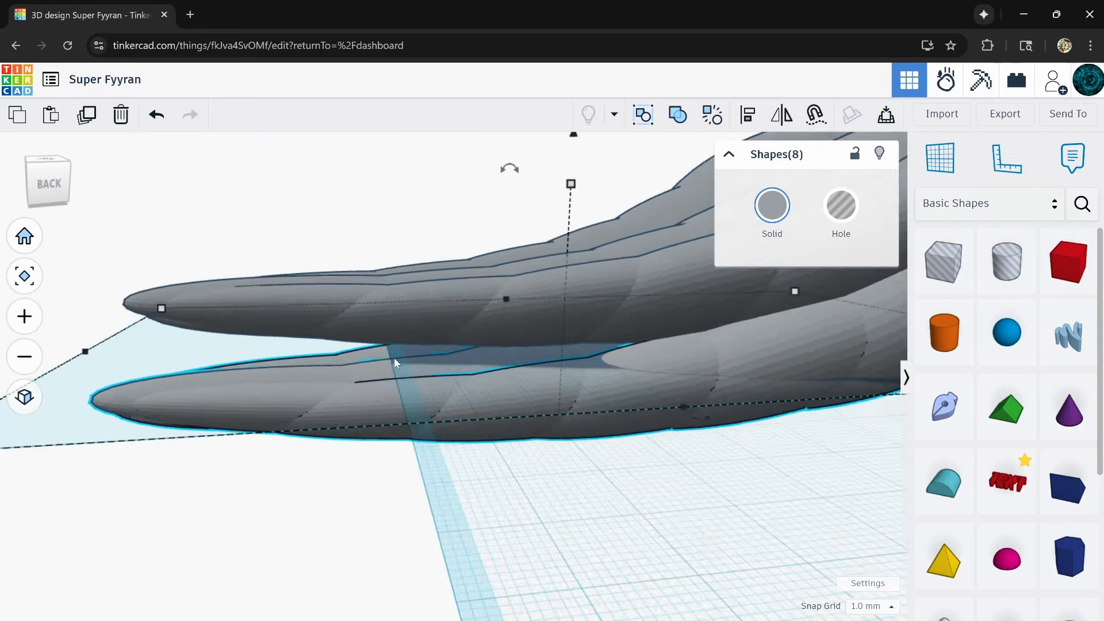
# - Trim the underside of the stacked feather clusters flat with the box hole and unite them into one shape
pyautogui.scroll(-4, 393, 357)
pyautogui.keyDown('shift'); pyautogui.click(393, 339); pyautogui.keyUp('shift')
pyautogui.moveTo(173, 402); pyautogui.dragTo(474, 357)
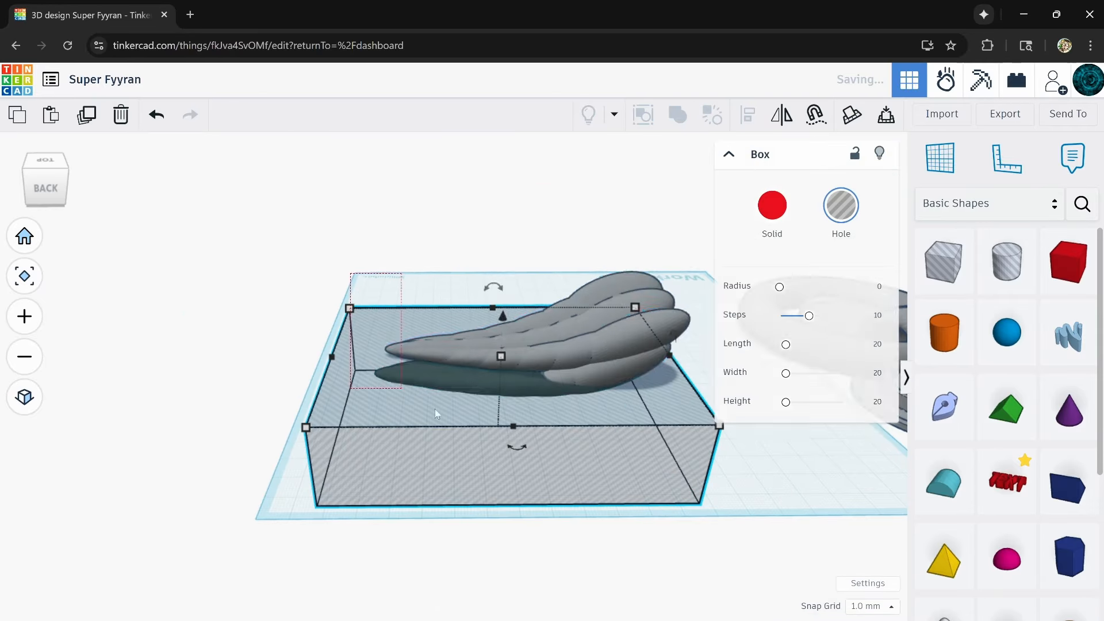
pyautogui.hotkey('ctrl', 'g')
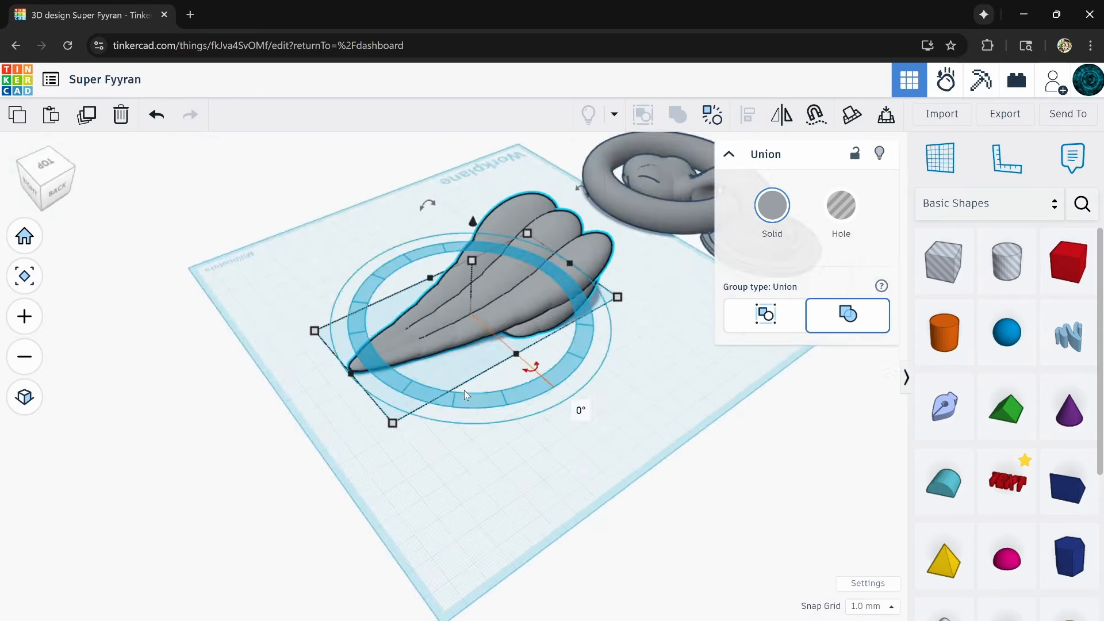
pyautogui.moveTo(464, 390); pyautogui.dragTo(410, 307, button='right')
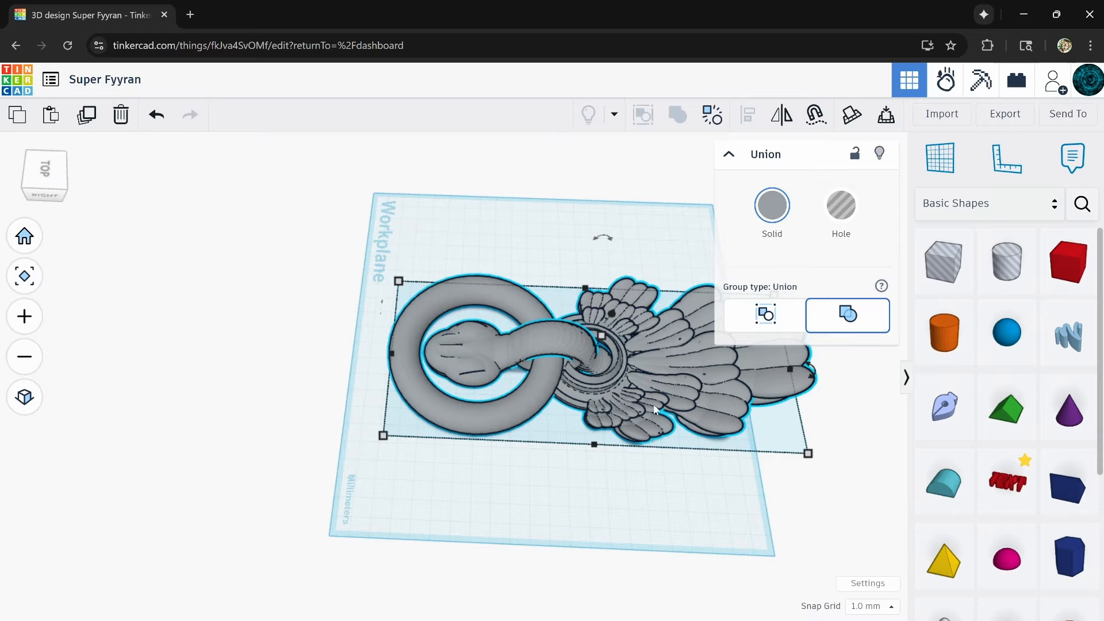
# - Review the combined ring, neck, base and feathers from above and at a low angle, with the model deselected
pyautogui.moveTo(589, 481); pyautogui.dragTo(638, 469, button='right')
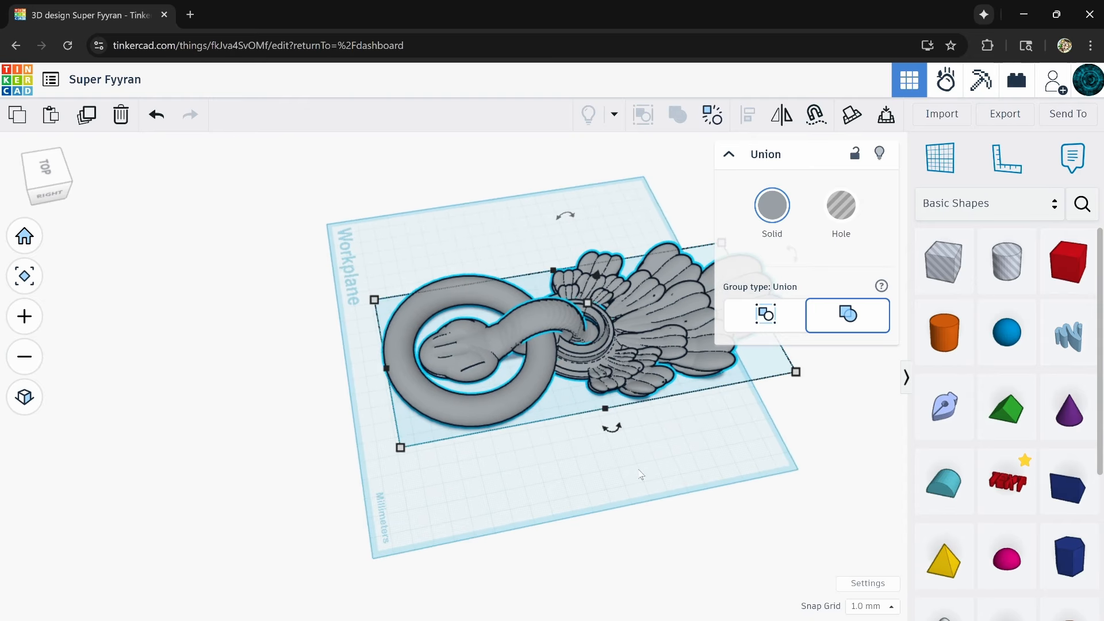
pyautogui.scroll(1, 598, 352)
pyautogui.scroll(2, 598, 357)
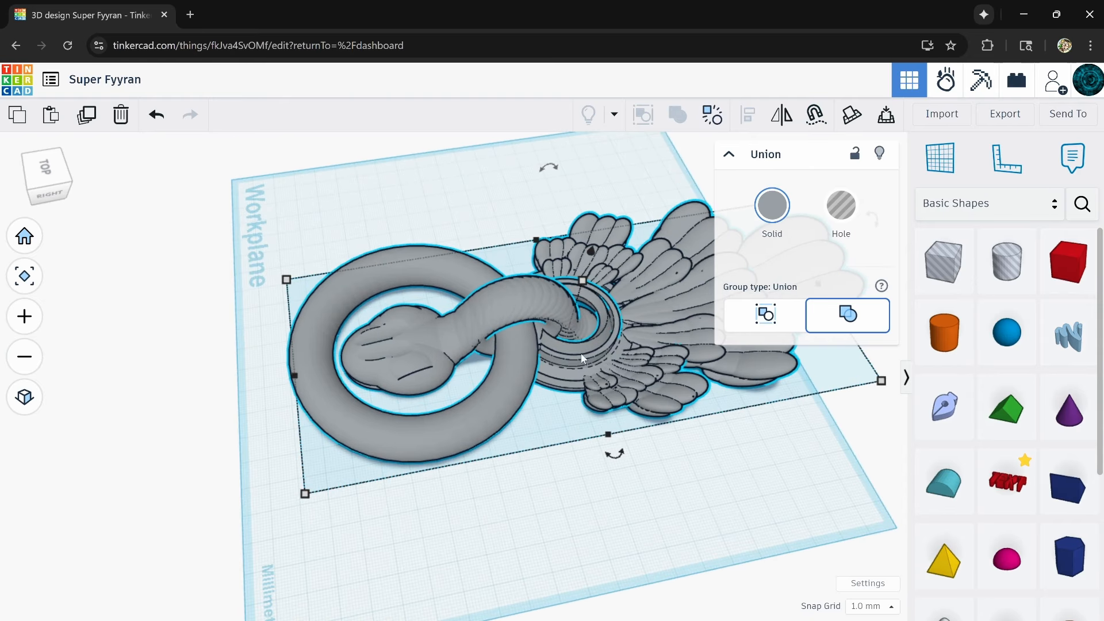
pyautogui.moveTo(581, 357); pyautogui.dragTo(805, 431, button='right')
pyautogui.moveTo(697, 461); pyautogui.dragTo(581, 473, button='middle')
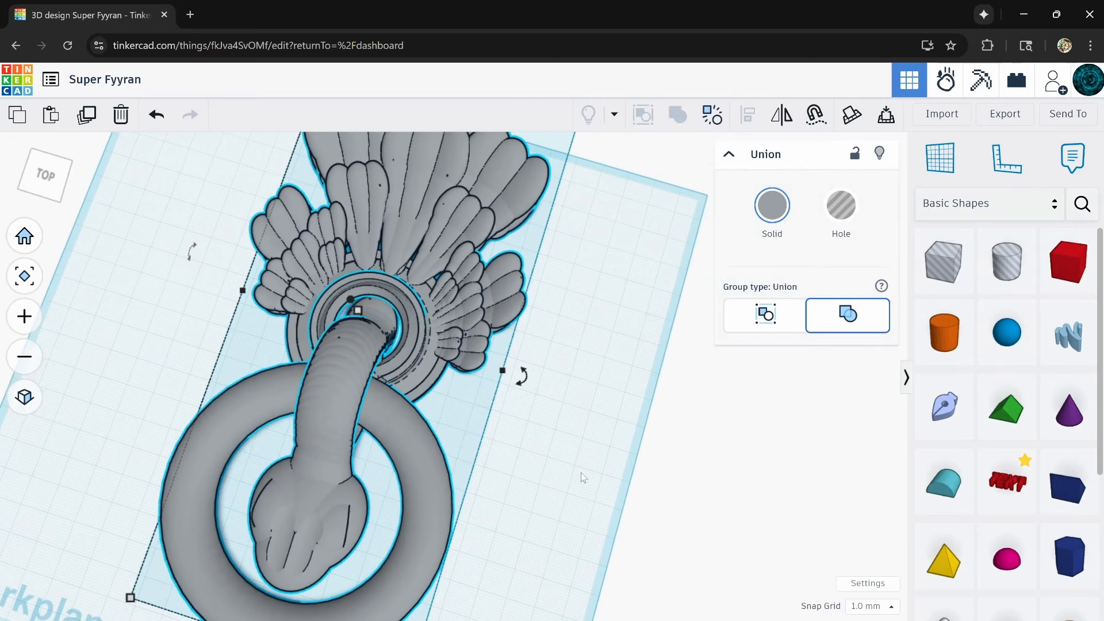
pyautogui.click(557, 460)
pyautogui.scroll(-2, 518, 447)
pyautogui.moveTo(509, 449); pyautogui.dragTo(471, 347, button='right')
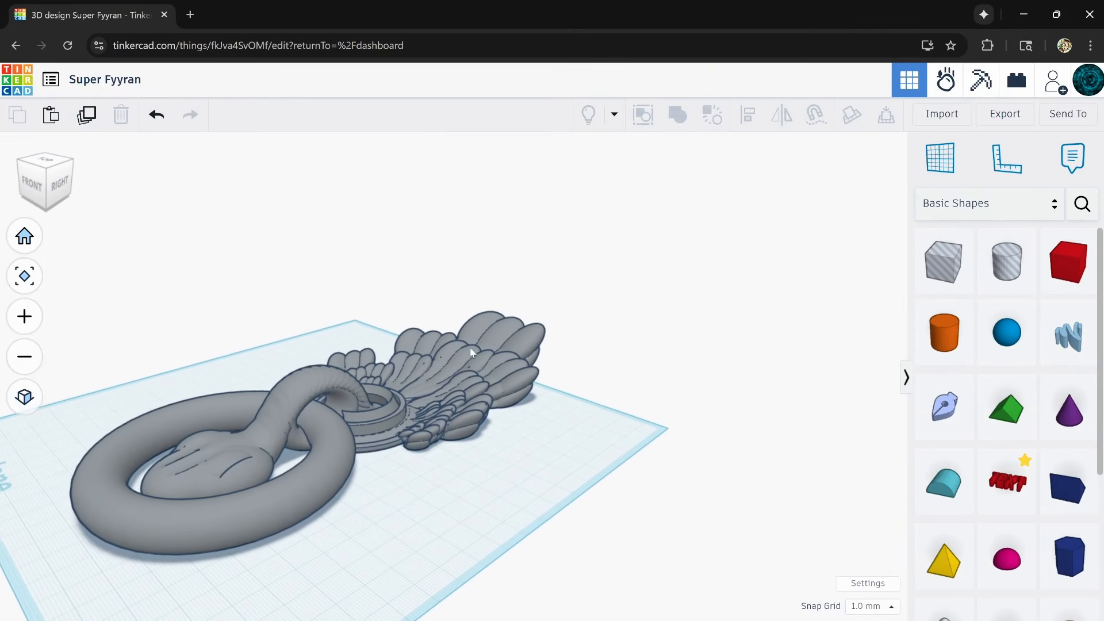
# - Inspect the underside of the stepped base up close for gaps where the feathers meet it
pyautogui.scroll(5, 461, 352)
pyautogui.moveTo(412, 443); pyautogui.dragTo(449, 457, button='right')
pyautogui.scroll(3, 449, 467)
pyautogui.scroll(3, 436, 453)
pyautogui.scroll(3, 441, 474)
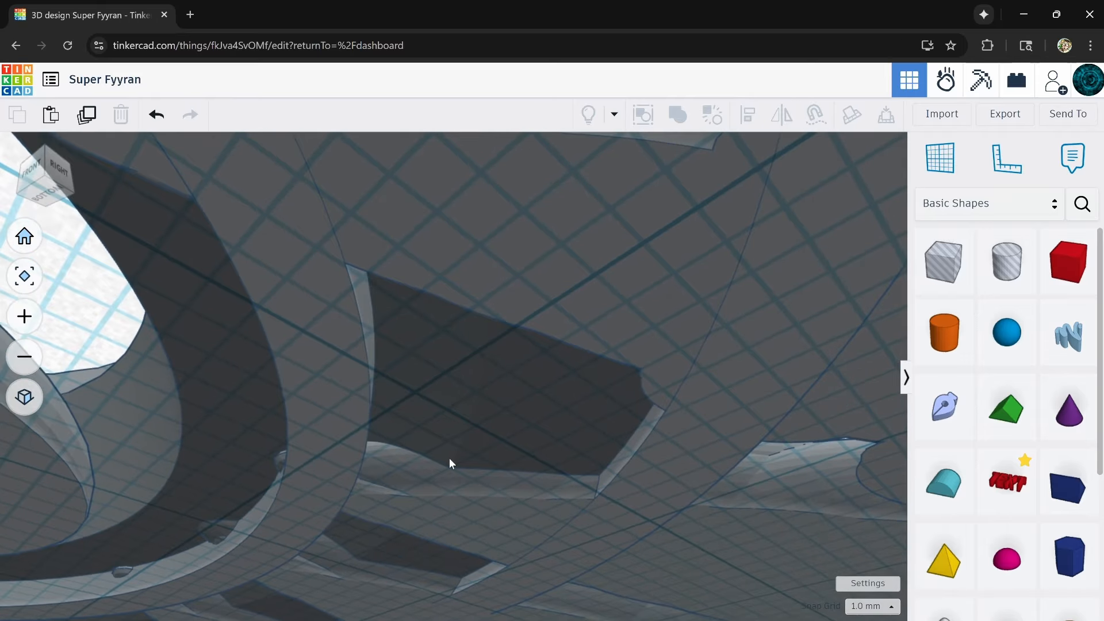
pyautogui.scroll(-5, 450, 458)
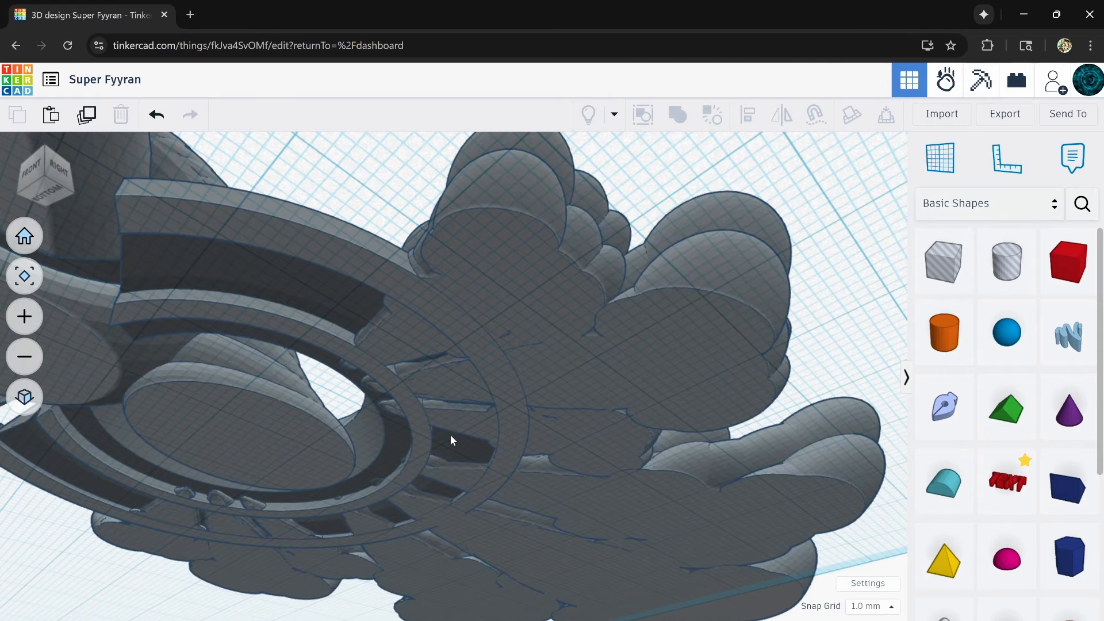
pyautogui.scroll(5, 451, 434)
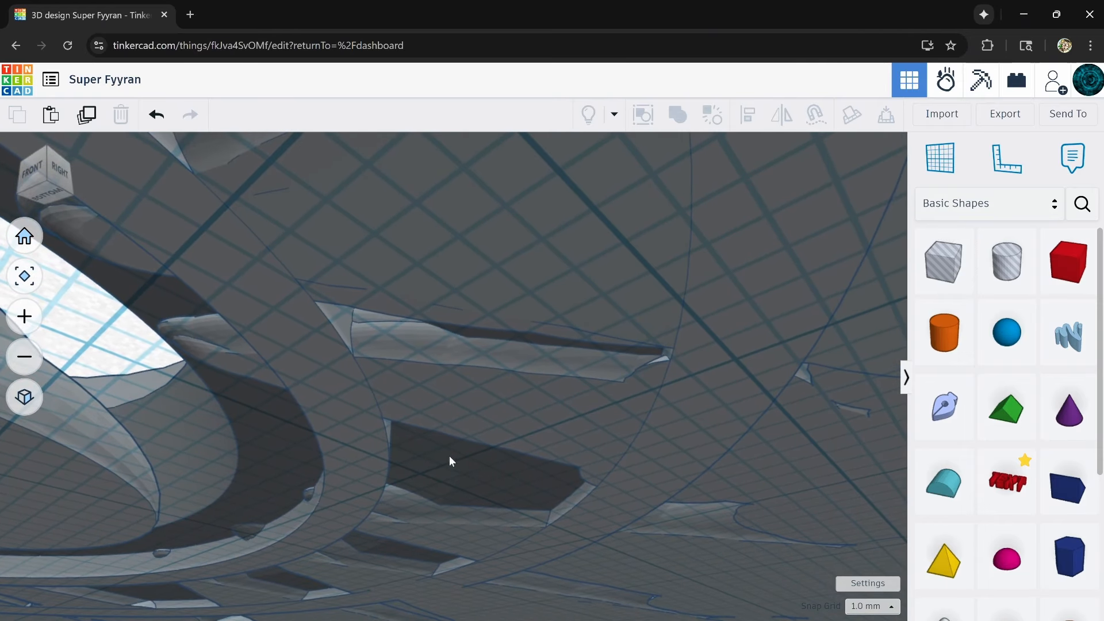
pyautogui.moveTo(446, 485)
pyautogui.mouseDown(button='right')
pyautogui.moveTo(397, 498)
pyautogui.moveTo(437, 502)
pyautogui.mouseUp(button='right')
# - Turn the cylinder at the centre of the stepped base into a hole
pyautogui.click(464, 482)
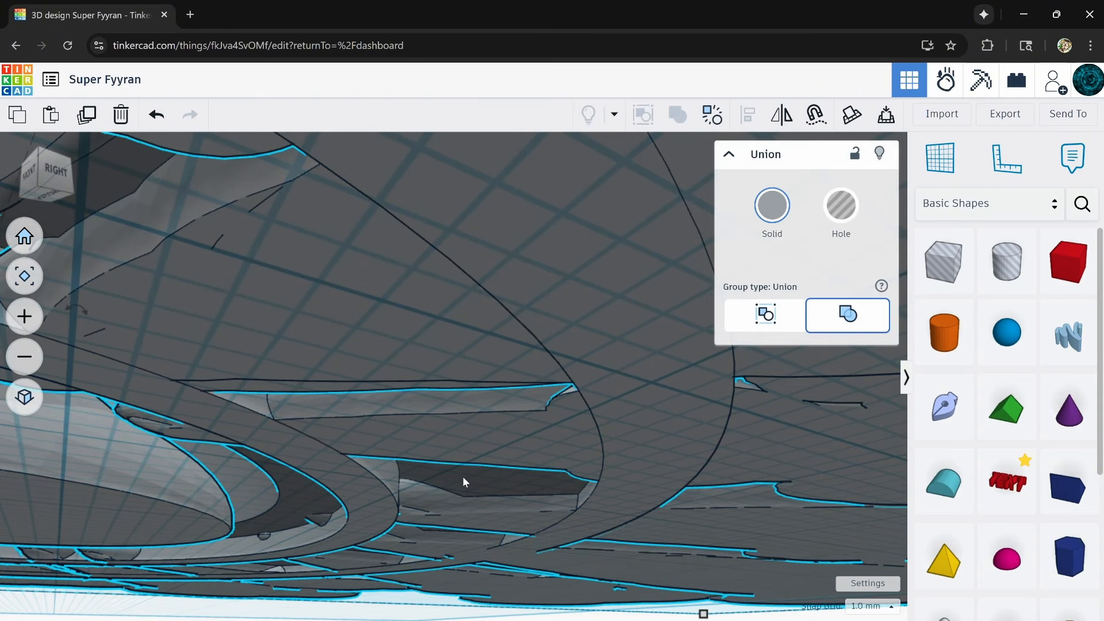
pyautogui.scroll(-5, 448, 498)
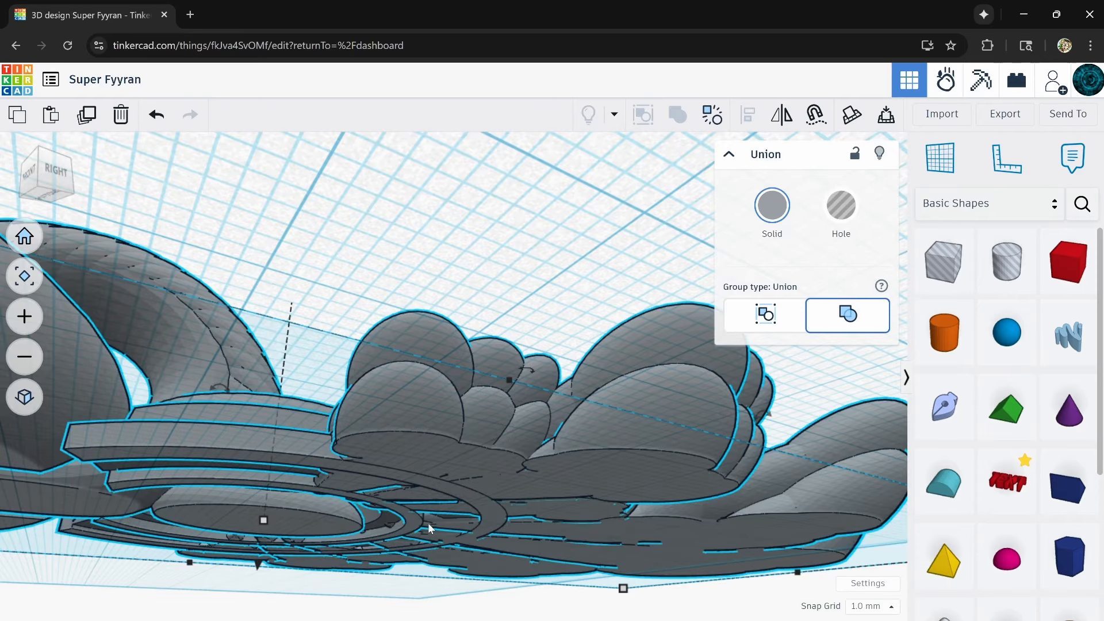
pyautogui.moveTo(428, 523); pyautogui.dragTo(594, 532, button='right')
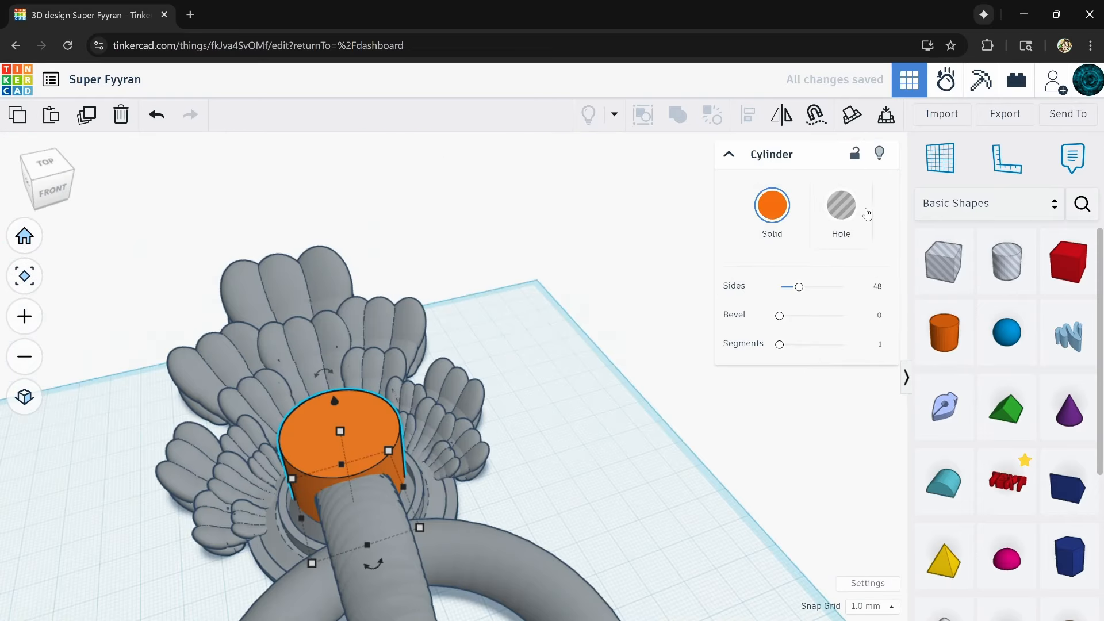
pyautogui.click(841, 205)
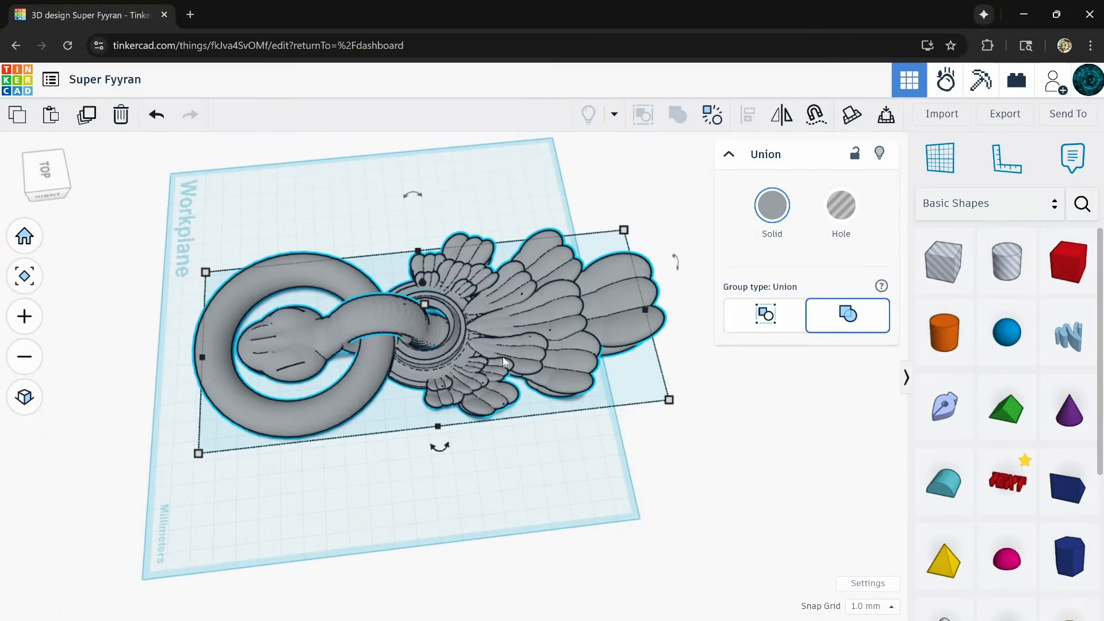
# - Inspect the base opening and the feather joints from underneath and from the side
pyautogui.scroll(5, 482, 333)
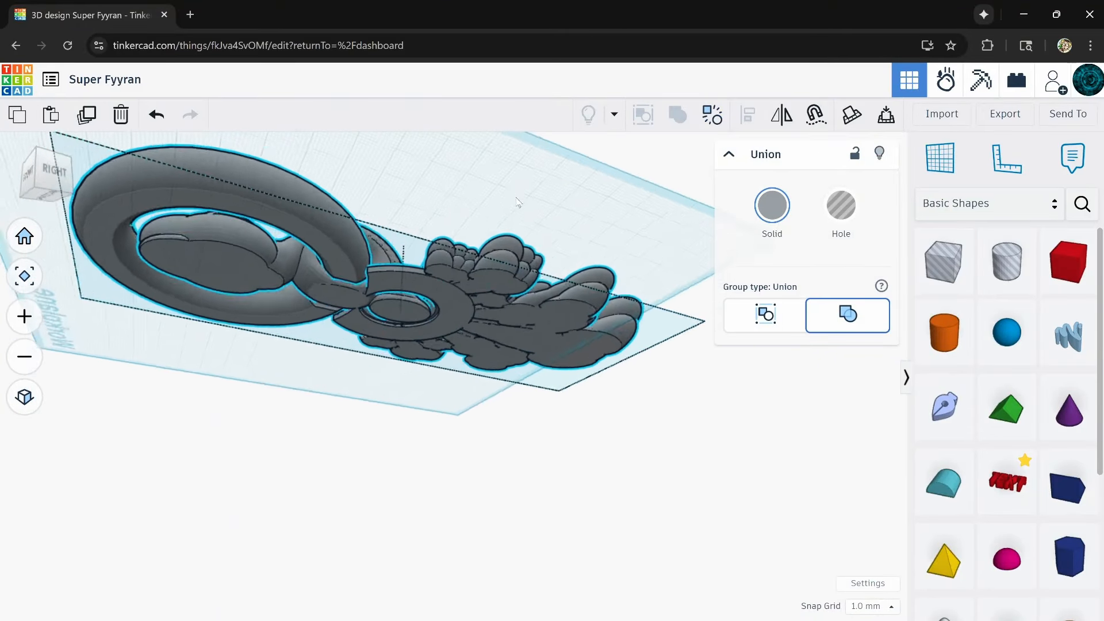
pyautogui.scroll(8, 409, 319)
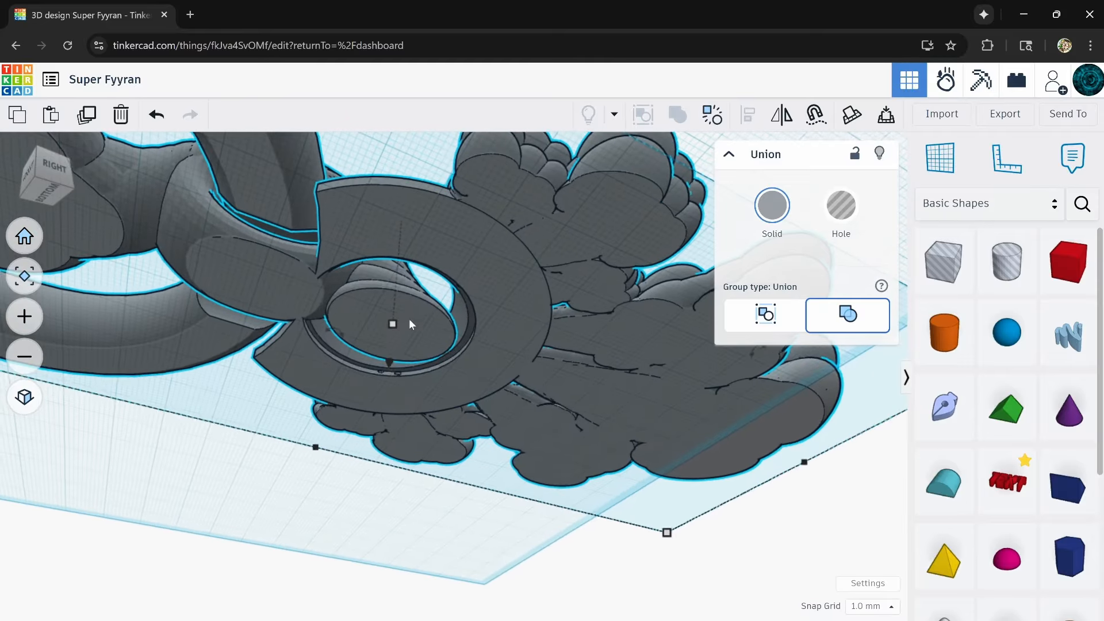
pyautogui.moveTo(408, 321); pyautogui.dragTo(442, 421, button='right')
pyautogui.scroll(5, 504, 310)
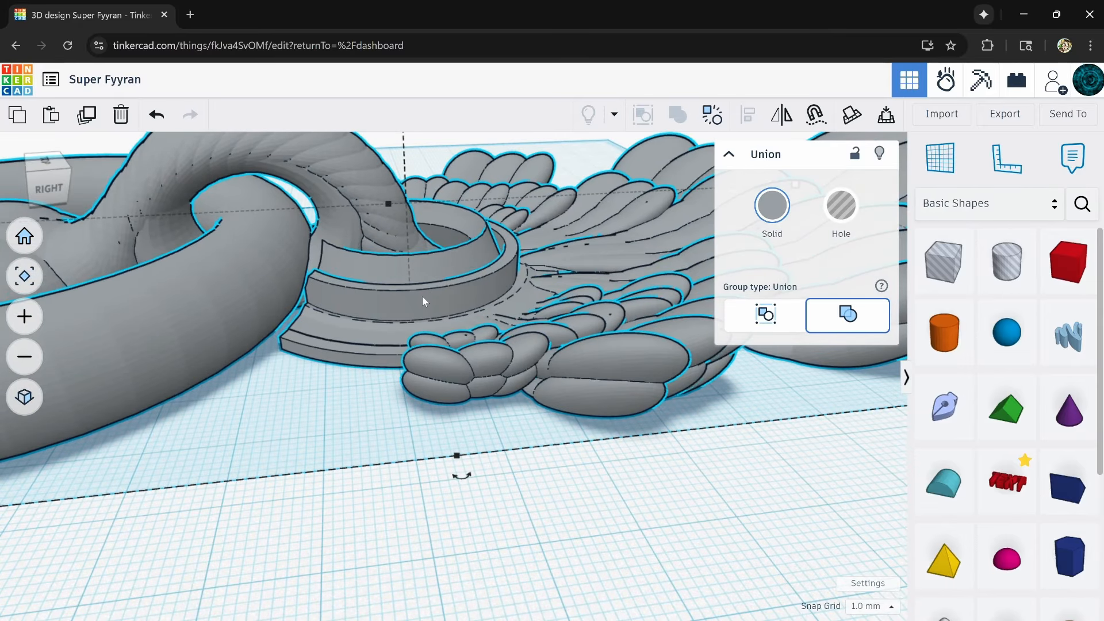
# - Examine the combined model at the neck, ring and stepped base from low, underside and raised angles
pyautogui.scroll(-5, 422, 296)
pyautogui.moveTo(422, 297); pyautogui.dragTo(523, 340, button='right')
pyautogui.scroll(3, 245, 371)
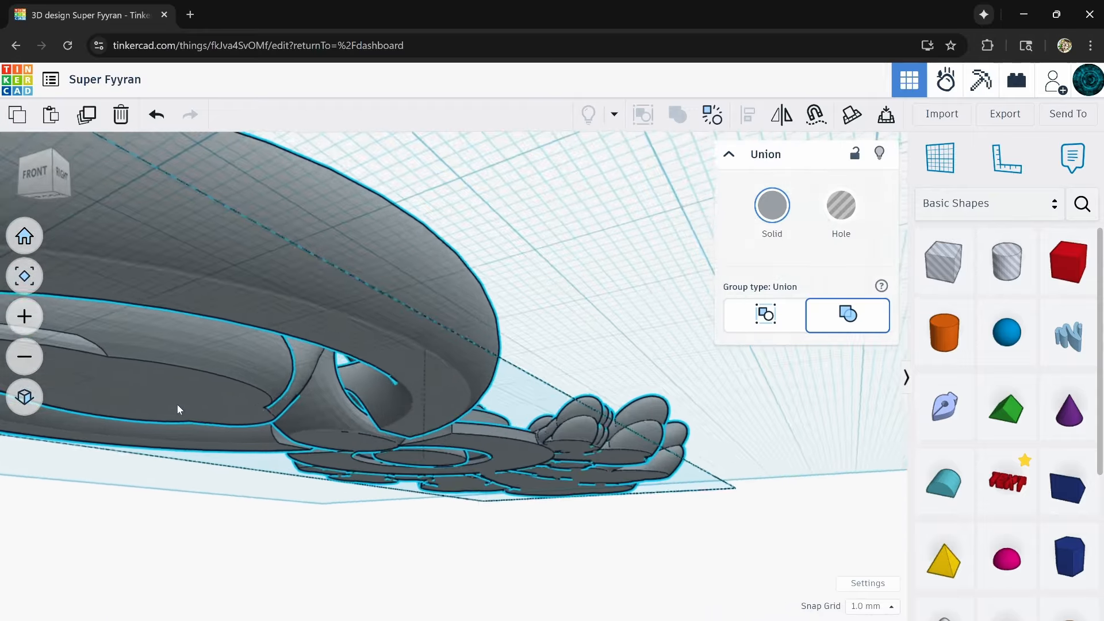
pyautogui.moveTo(177, 404); pyautogui.dragTo(341, 449, button='right')
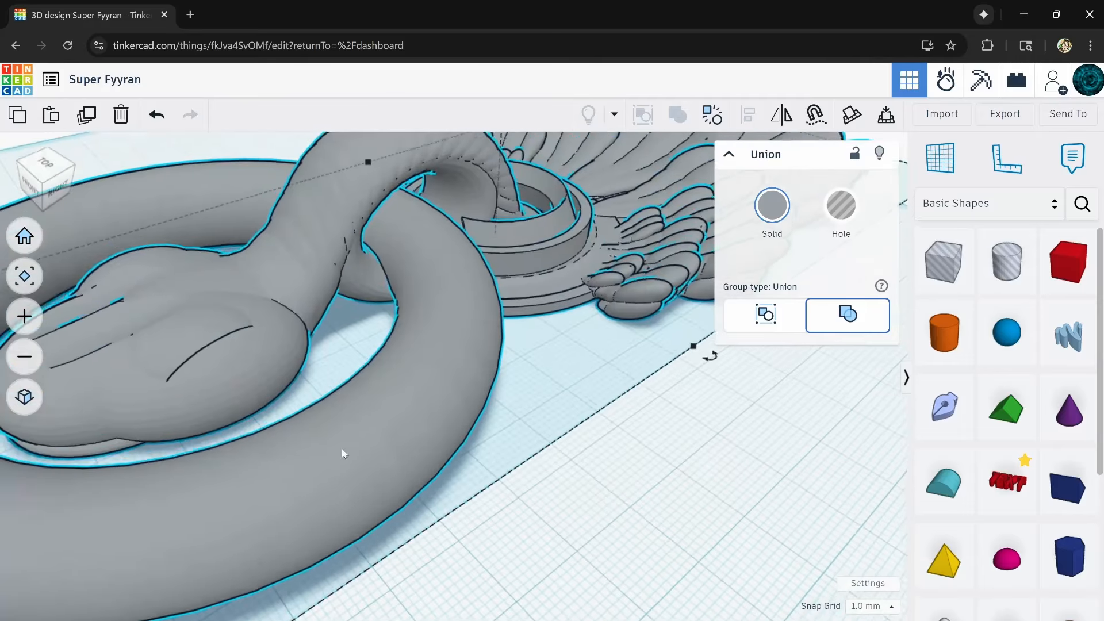
pyautogui.scroll(-5, 403, 434)
pyautogui.moveTo(556, 430); pyautogui.dragTo(522, 510, button='middle')
pyautogui.scroll(-2, 530, 496)
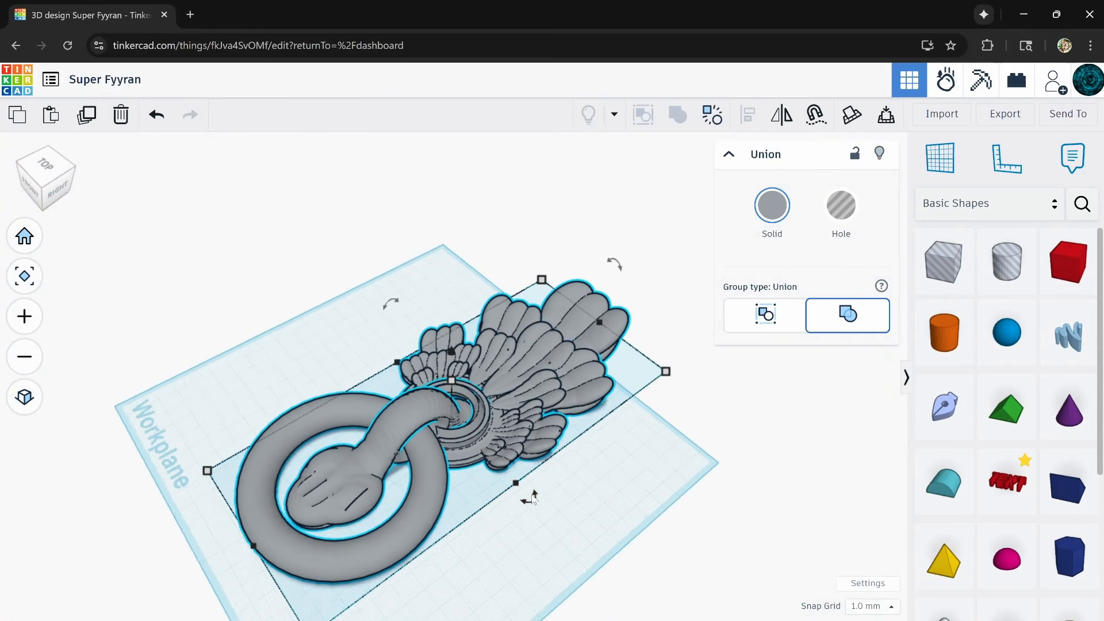
pyautogui.scroll(-1, 534, 497)
pyautogui.click(593, 490)
pyautogui.moveTo(594, 490); pyautogui.dragTo(499, 381, button='middle')
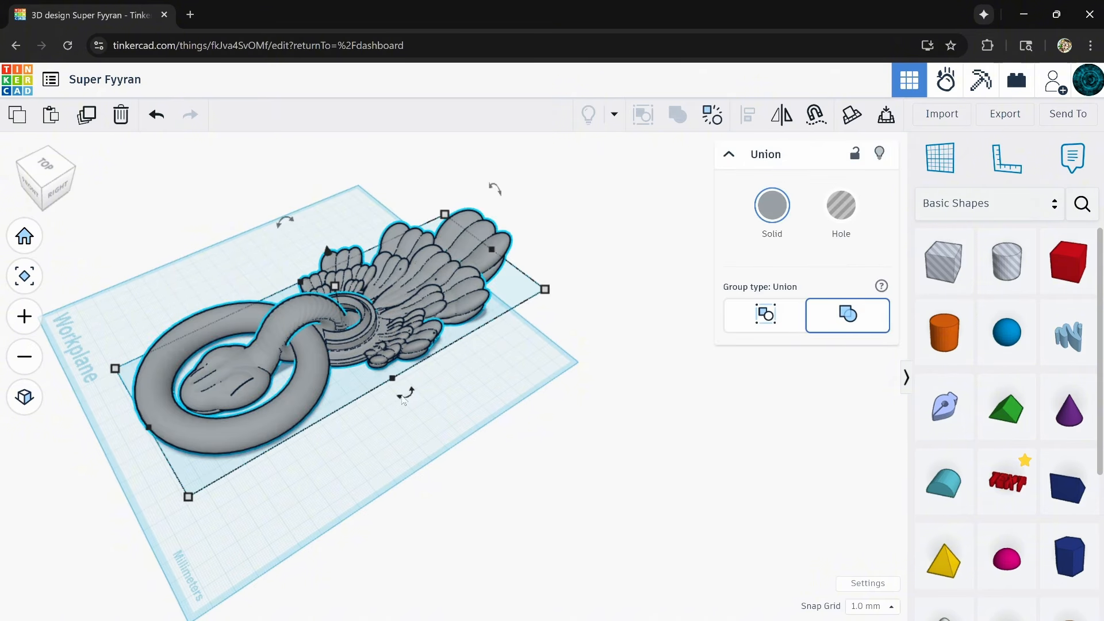
# - Rotate the combined model flat on the workplane so it lies diagonally, and reposition it within the workplane
pyautogui.moveTo(403, 396); pyautogui.dragTo(470, 441)
pyautogui.moveTo(512, 411); pyautogui.dragTo(465, 344)
pyautogui.moveTo(495, 347); pyautogui.dragTo(553, 431, button='right')
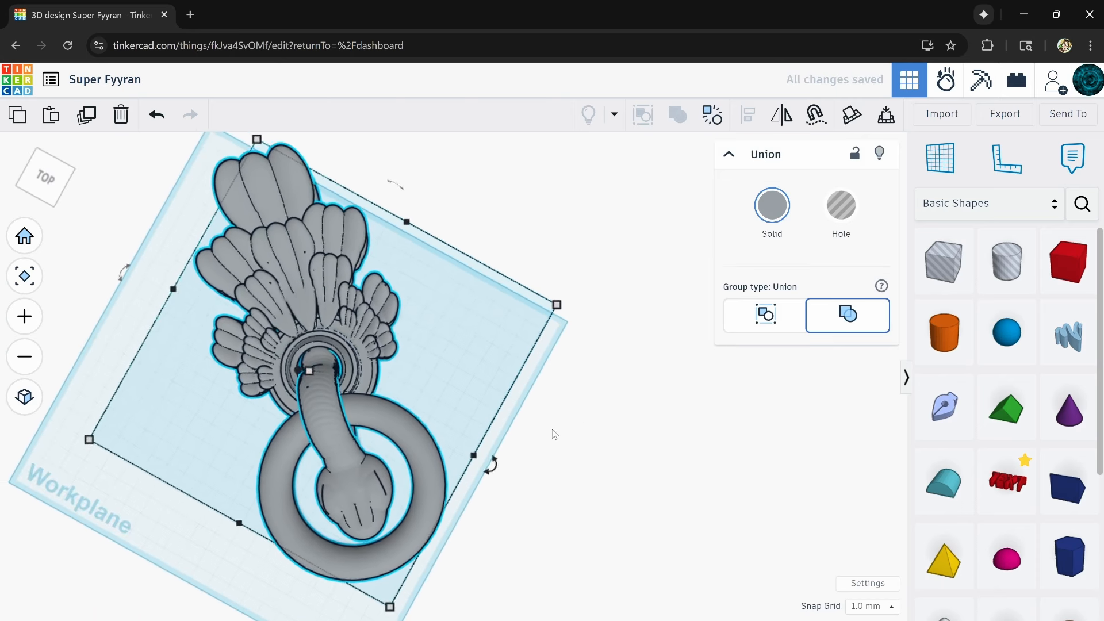
pyautogui.moveTo(553, 431); pyautogui.dragTo(686, 291, button='middle')
pyautogui.moveTo(452, 309); pyautogui.dragTo(419, 362)
pyautogui.moveTo(418, 361); pyautogui.dragTo(598, 384, button='right')
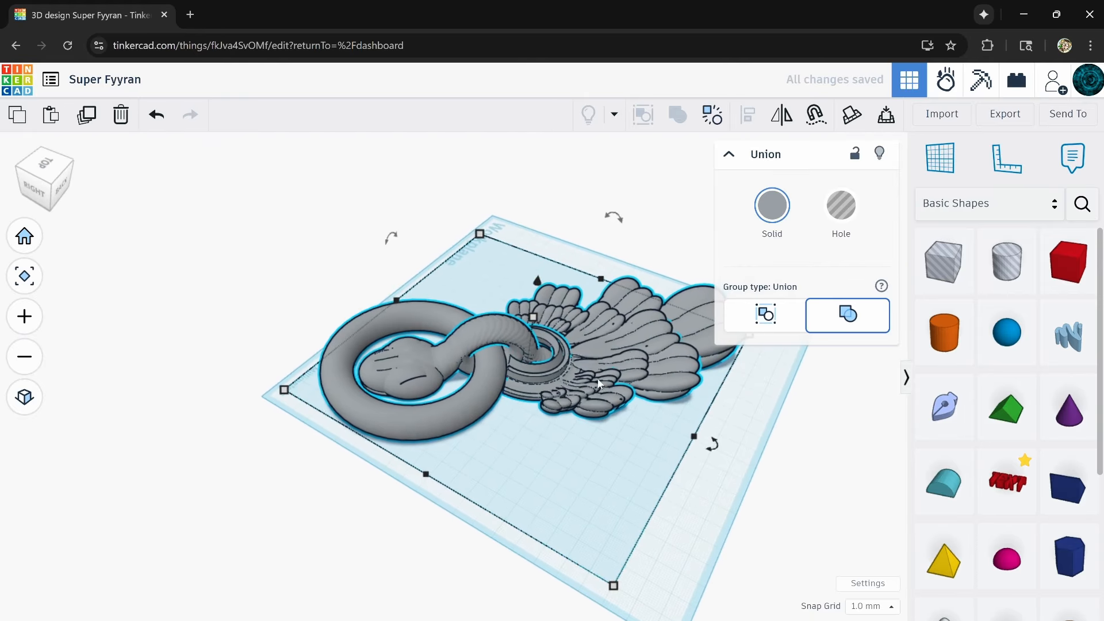
# - Enlarge the combined model slightly so its footprint nearly fills the workplane, and deselect it
pyautogui.moveTo(614, 588); pyautogui.dragTo(632, 618)
pyautogui.moveTo(471, 513); pyautogui.dragTo(703, 534, button='right')
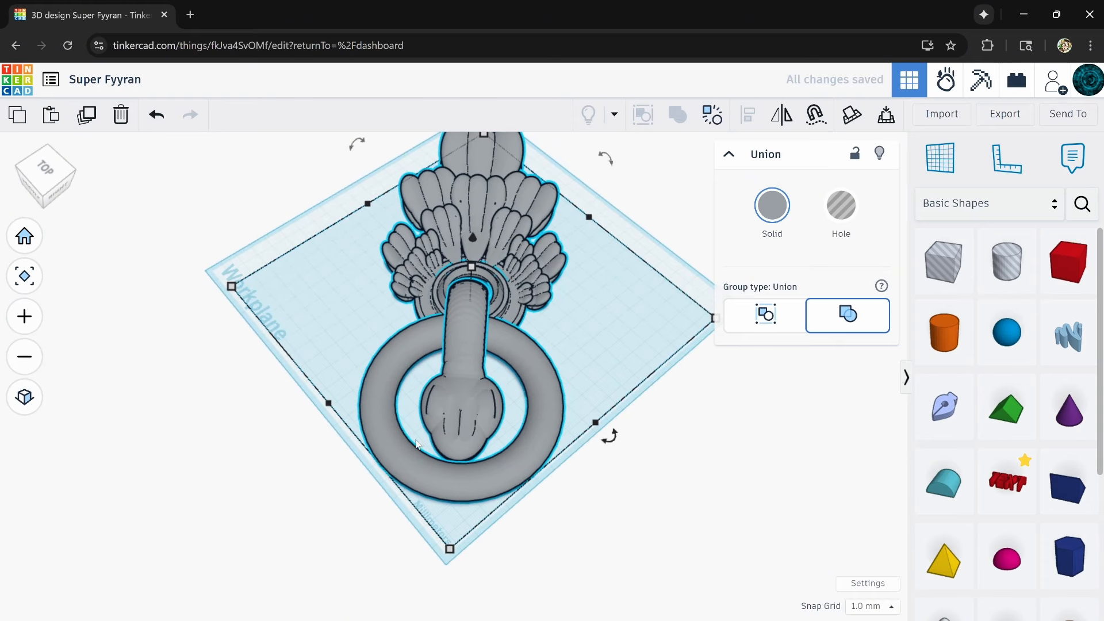
pyautogui.moveTo(418, 443); pyautogui.dragTo(515, 440, button='right')
pyautogui.click(601, 449)
pyautogui.moveTo(560, 307); pyautogui.dragTo(511, 400, button='middle')
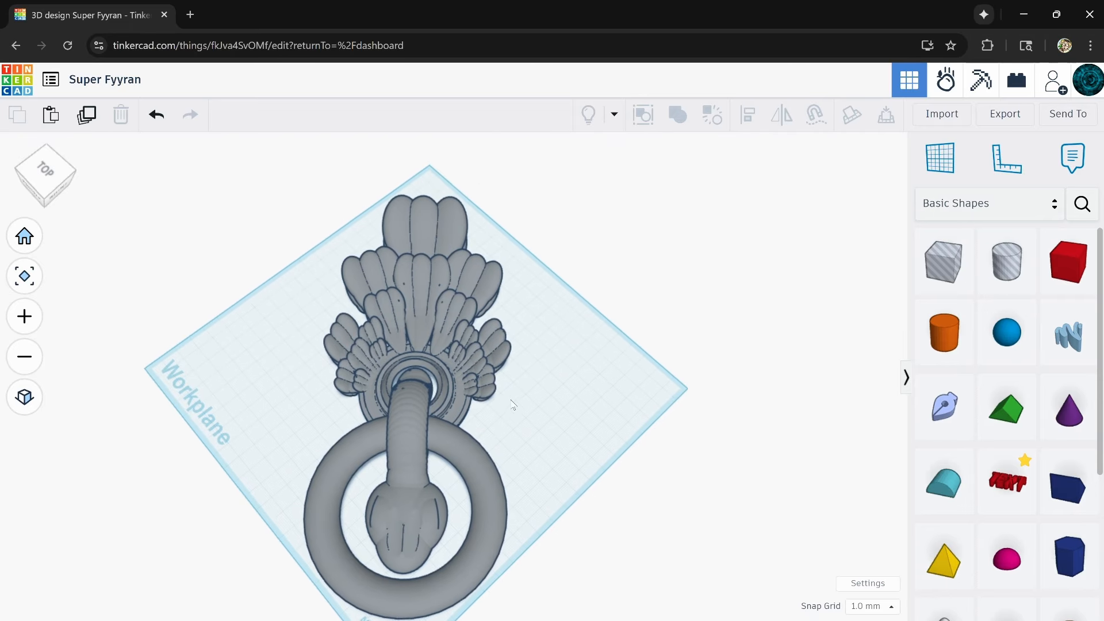
# - Add a hole cylinder 4 mm by 4 mm, make it narrow and upright, and try it at the stepped base's rim
pyautogui.scroll(5, 450, 349)
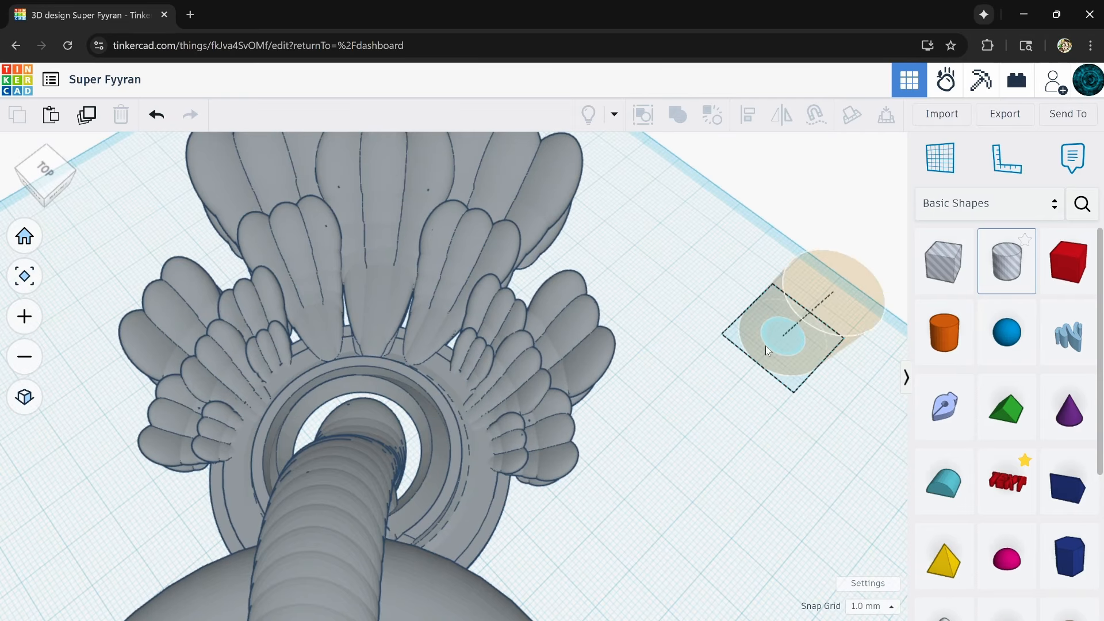
pyautogui.moveTo(714, 404); pyautogui.dragTo(686, 431, button='right')
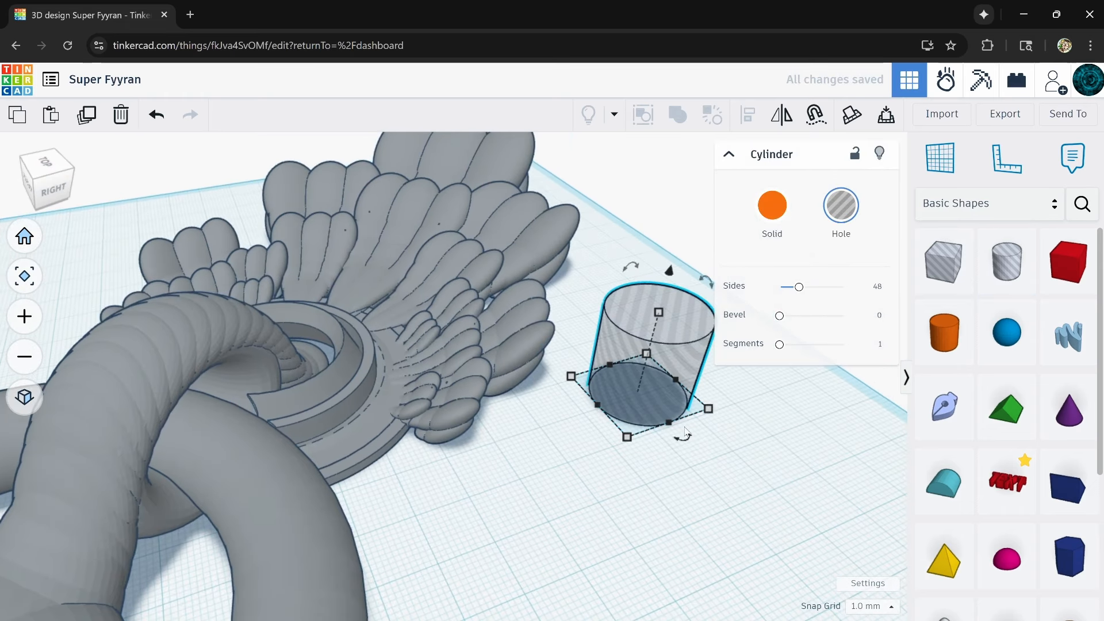
pyautogui.moveTo(709, 409); pyautogui.dragTo(615, 386)
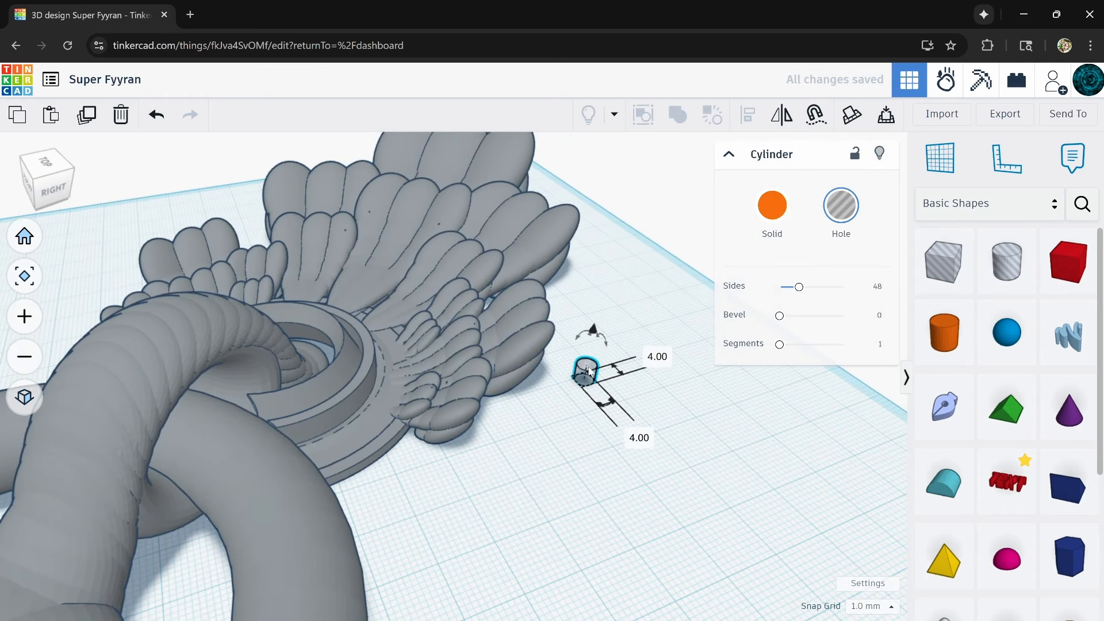
pyautogui.scroll(2, 586, 368)
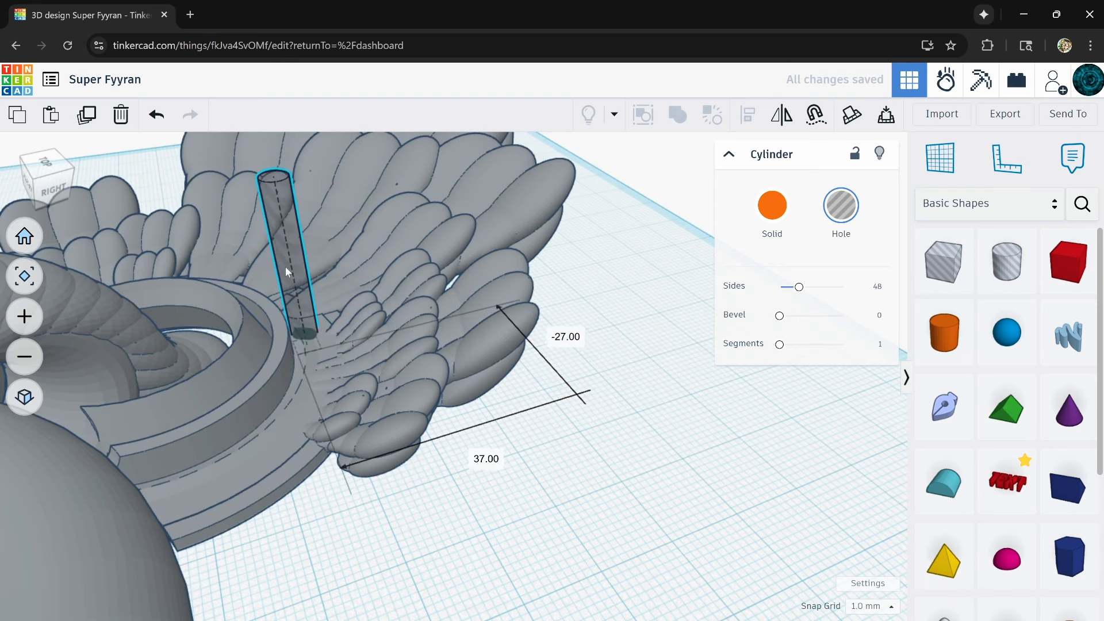
pyautogui.moveTo(285, 267); pyautogui.dragTo(148, 420)
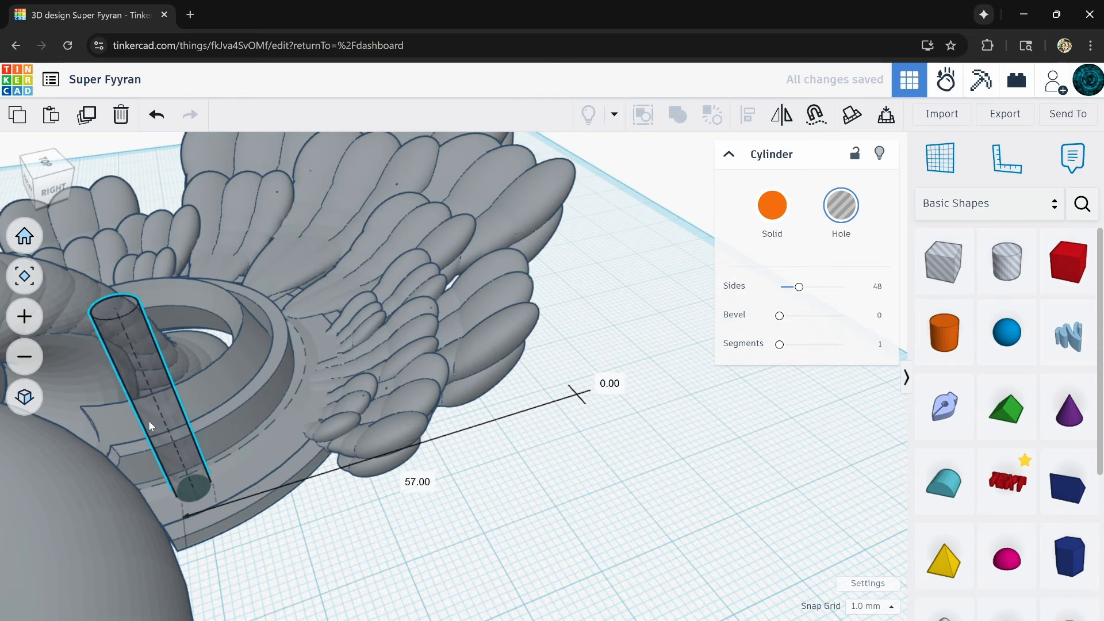
# - Move the narrow hole cylinder clear of the stepped base and delete it
pyautogui.scroll(-3, 553, 393)
pyautogui.moveTo(468, 537); pyautogui.dragTo(532, 555, button='right')
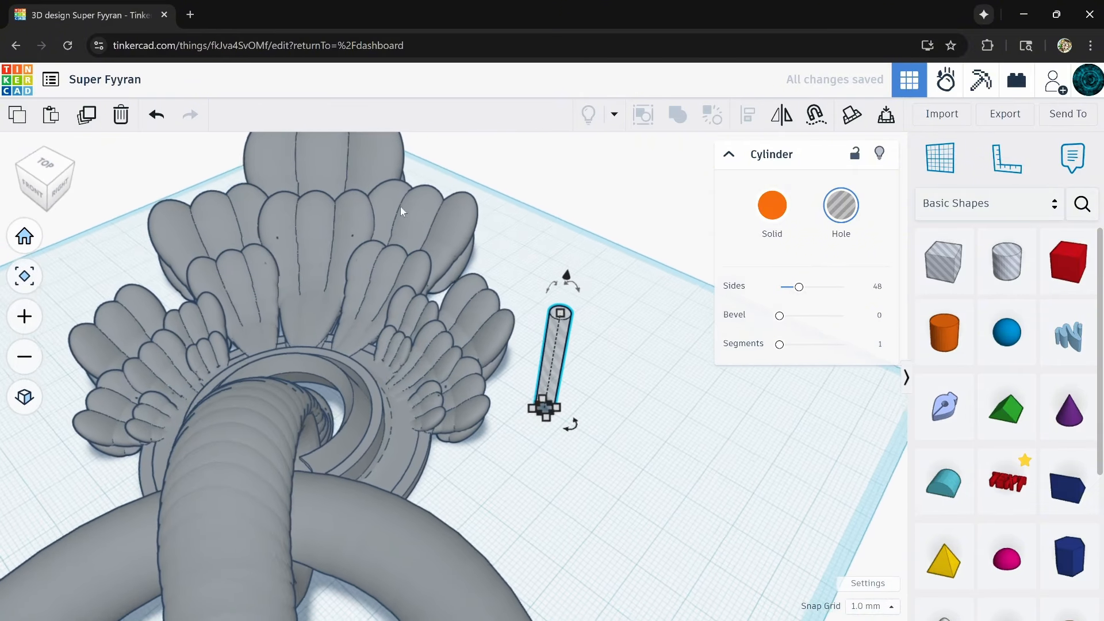
pyautogui.click(121, 114)
pyautogui.scroll(-5, 392, 308)
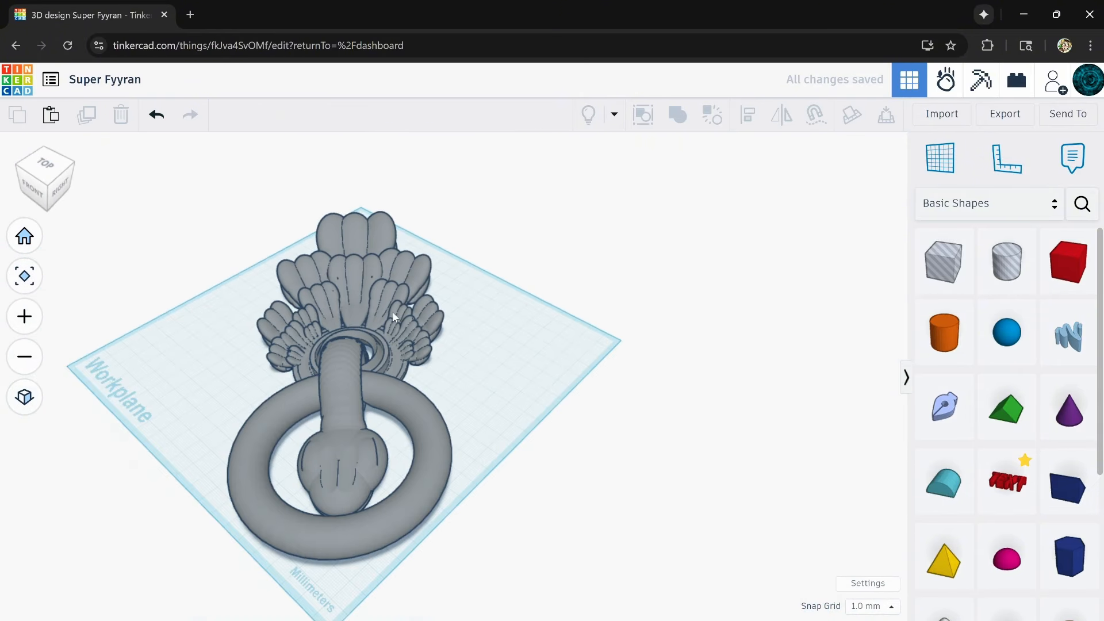
pyautogui.moveTo(397, 319); pyautogui.dragTo(289, 341, button='right')
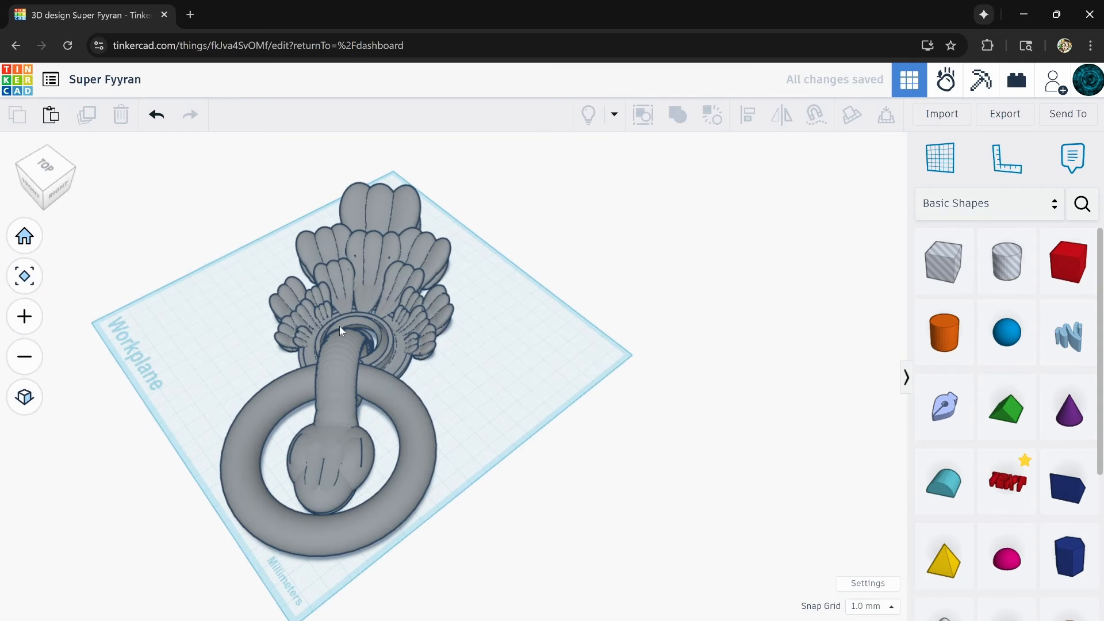